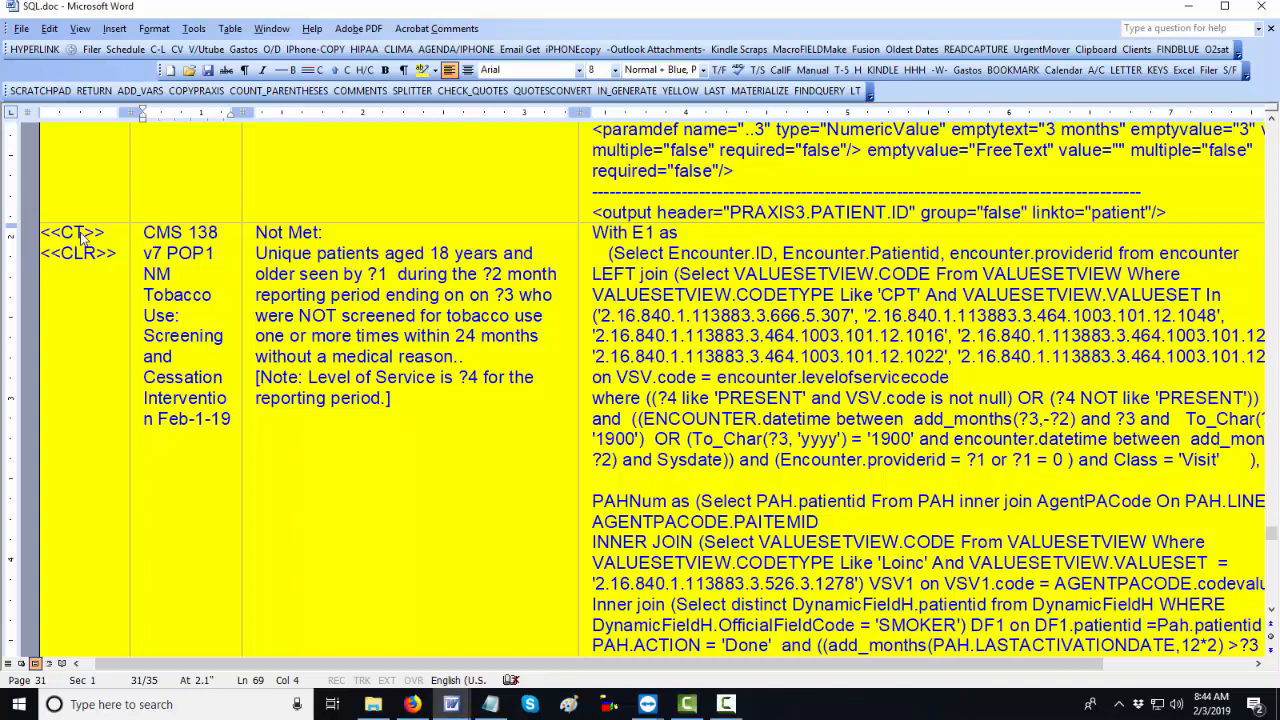
Step: In SQL.doc, collapse the CMS 138 v7 POP1 NM, ExcP, Num and Den entries to single title rows with their <<CT>> markers
double_click(80, 232)
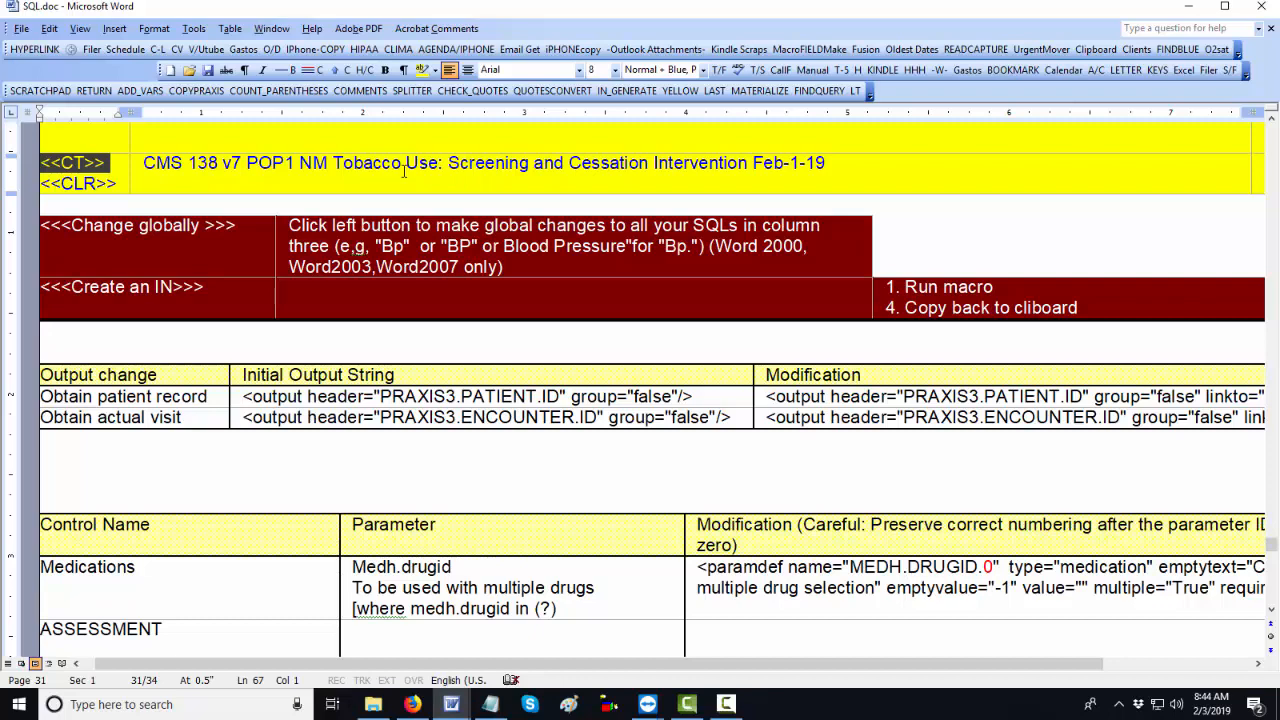
scroll(405, 170, up, 4)
scroll(405, 170, up, 6)
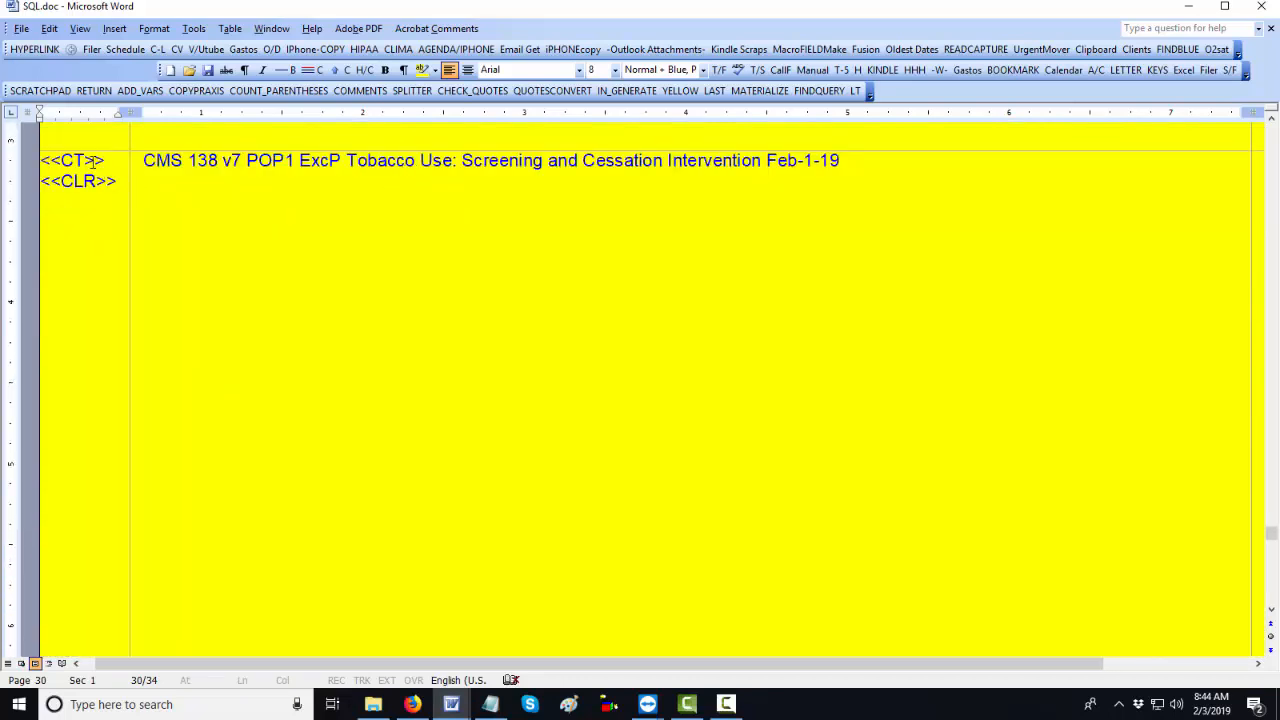
triple_click(92, 165)
scroll(186, 194, up, 12)
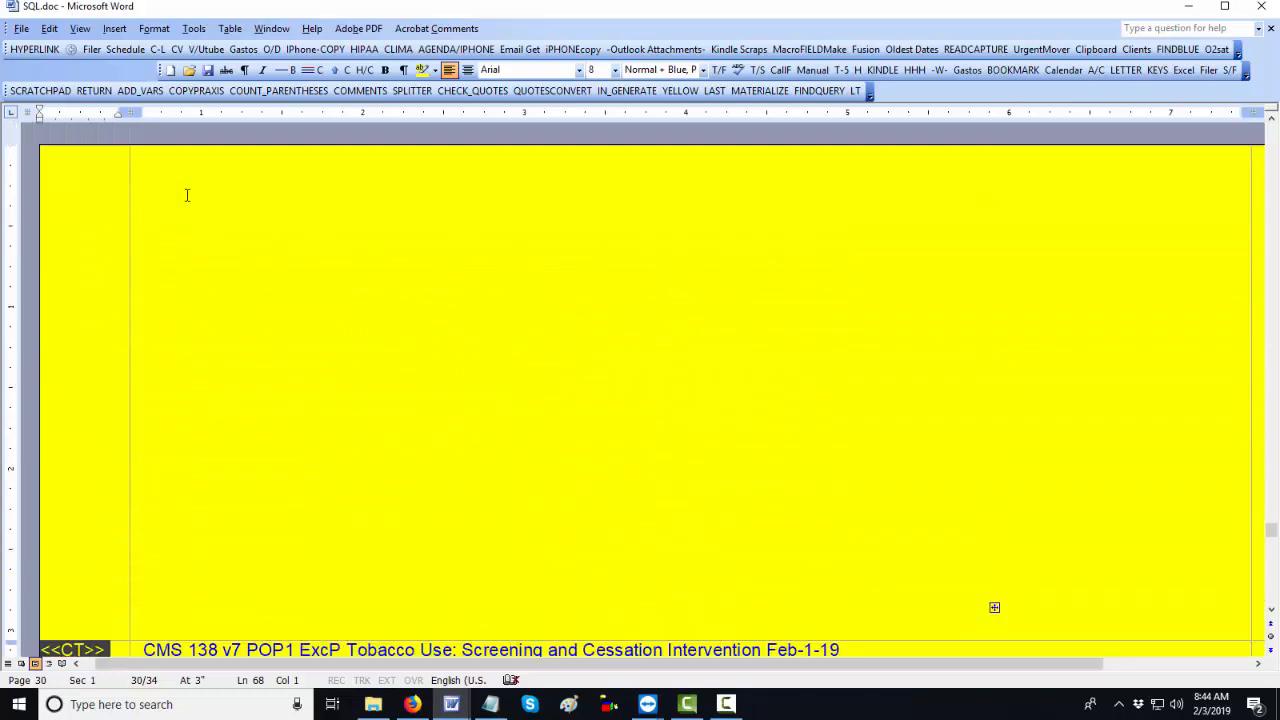
scroll(186, 194, up, 6)
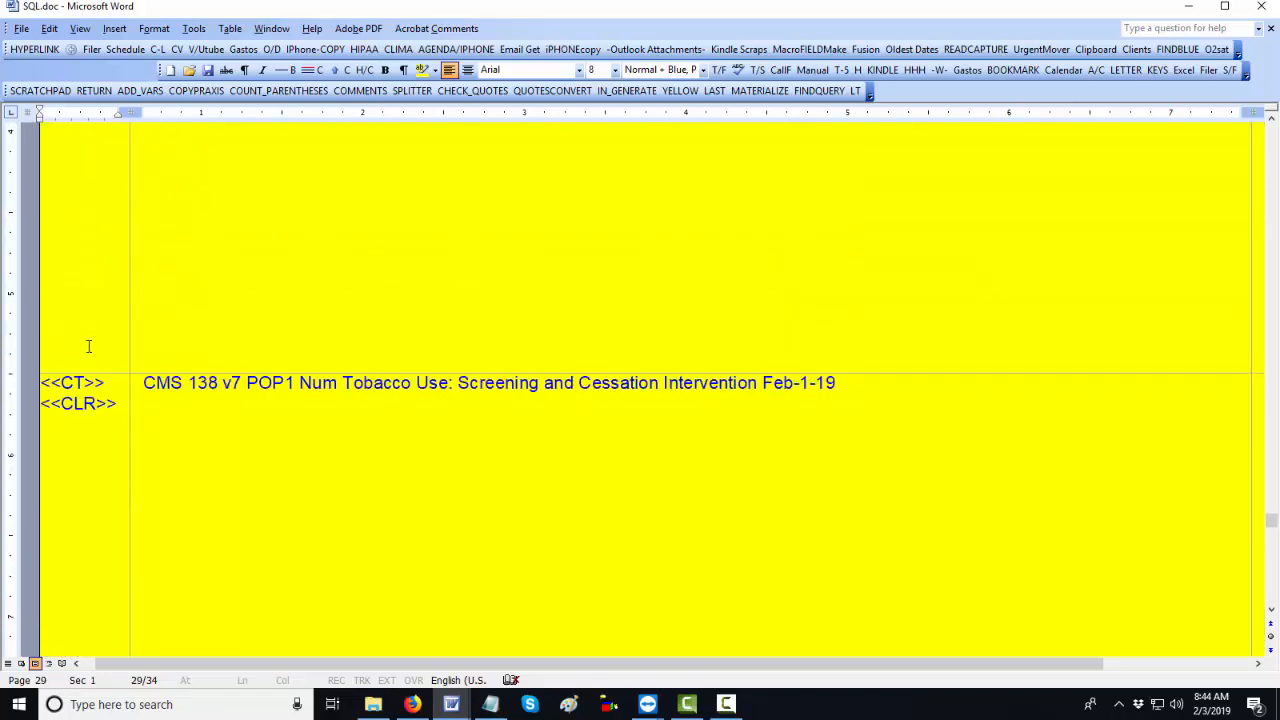
triple_click(76, 384)
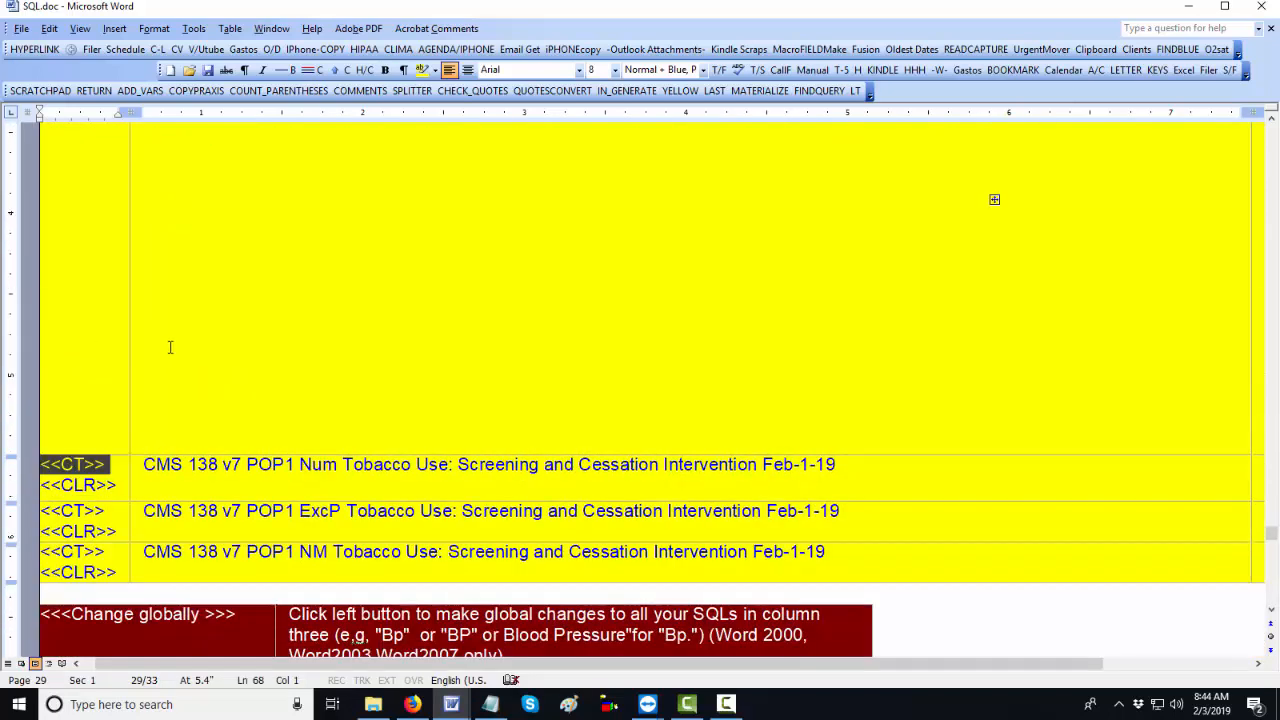
scroll(170, 347, up, 10)
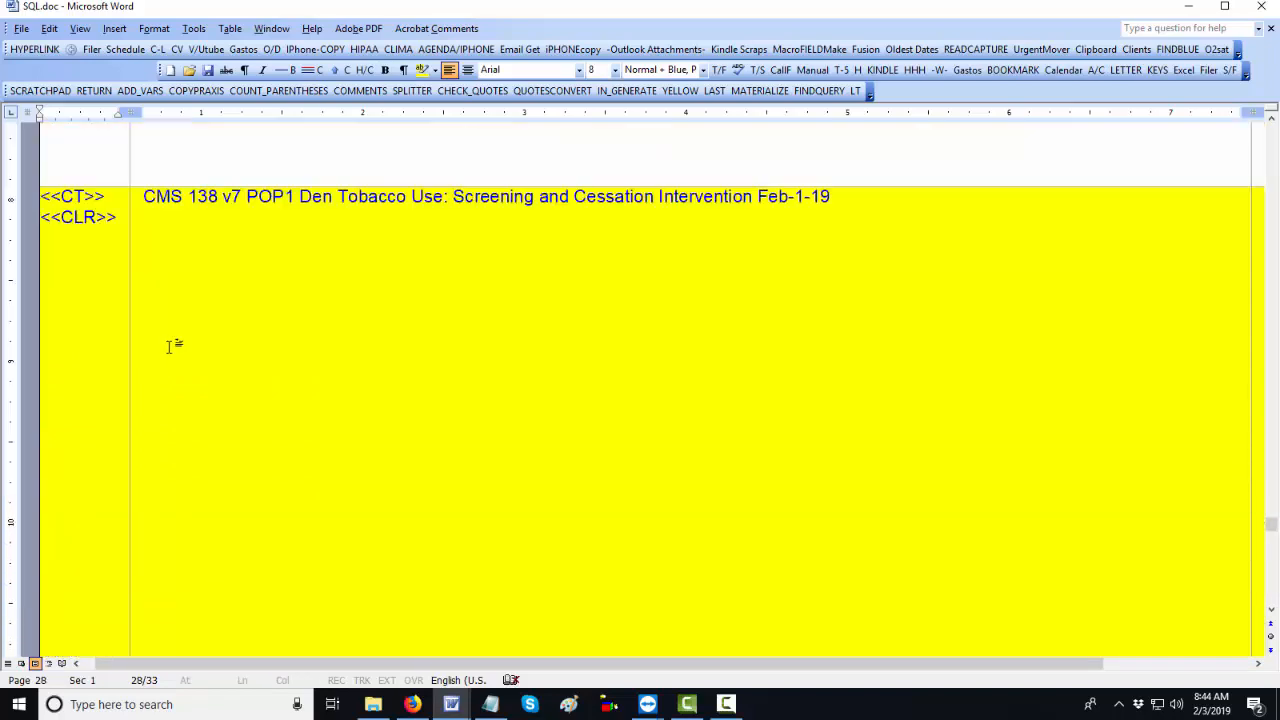
scroll(170, 347, up, 1)
triple_click(88, 280)
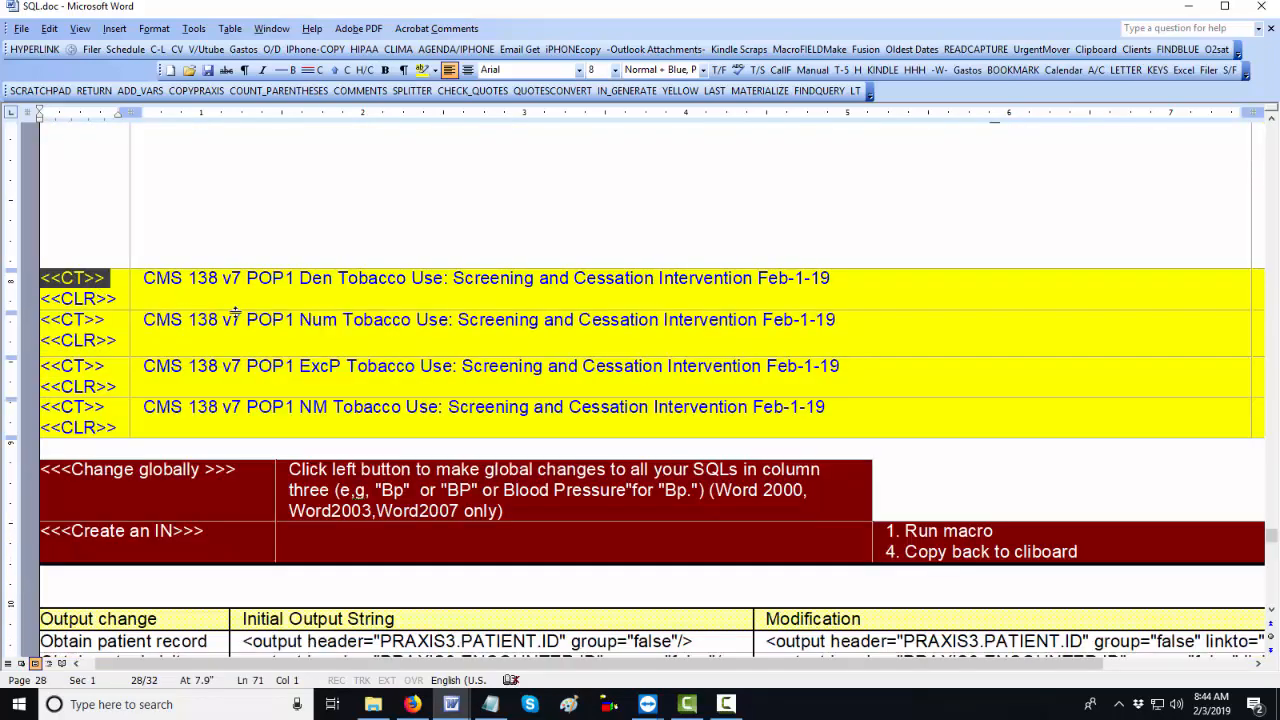
scroll(237, 313, down, 4)
scroll(237, 313, up, 3)
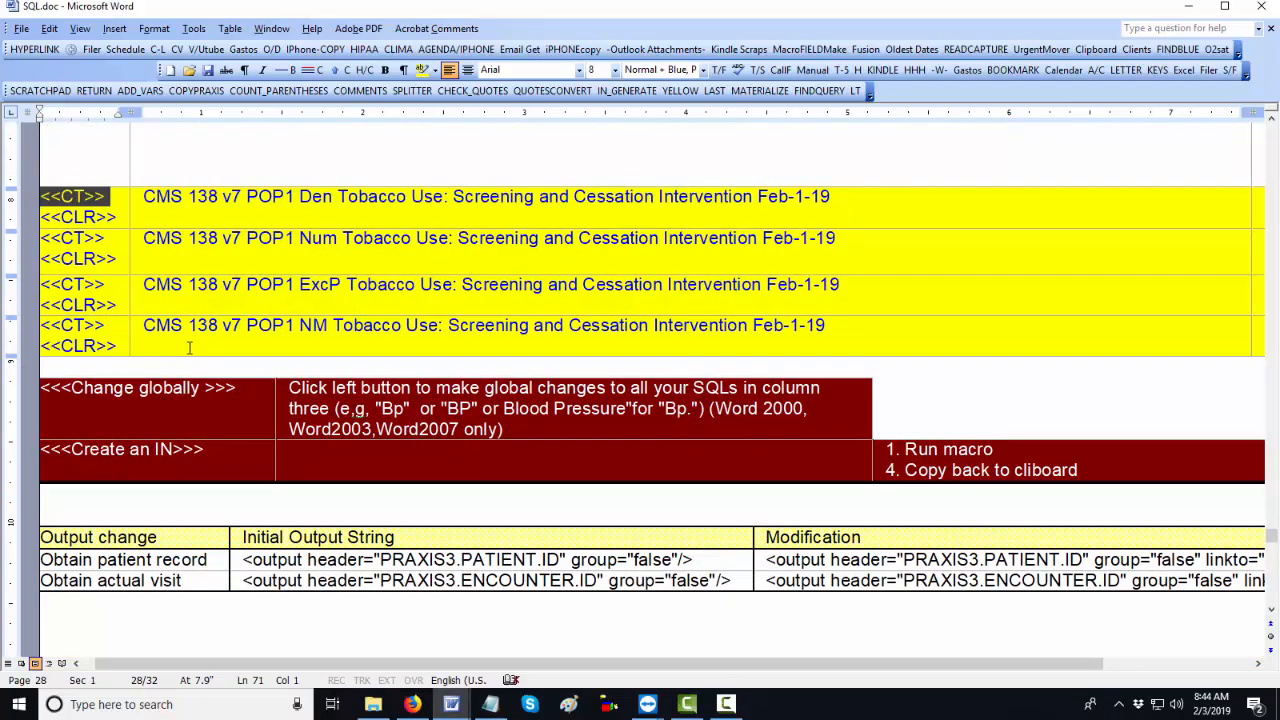
Step: Expand the CMS 138 v7 POP1 NM entry to show its description and SQL columns
click(84, 345)
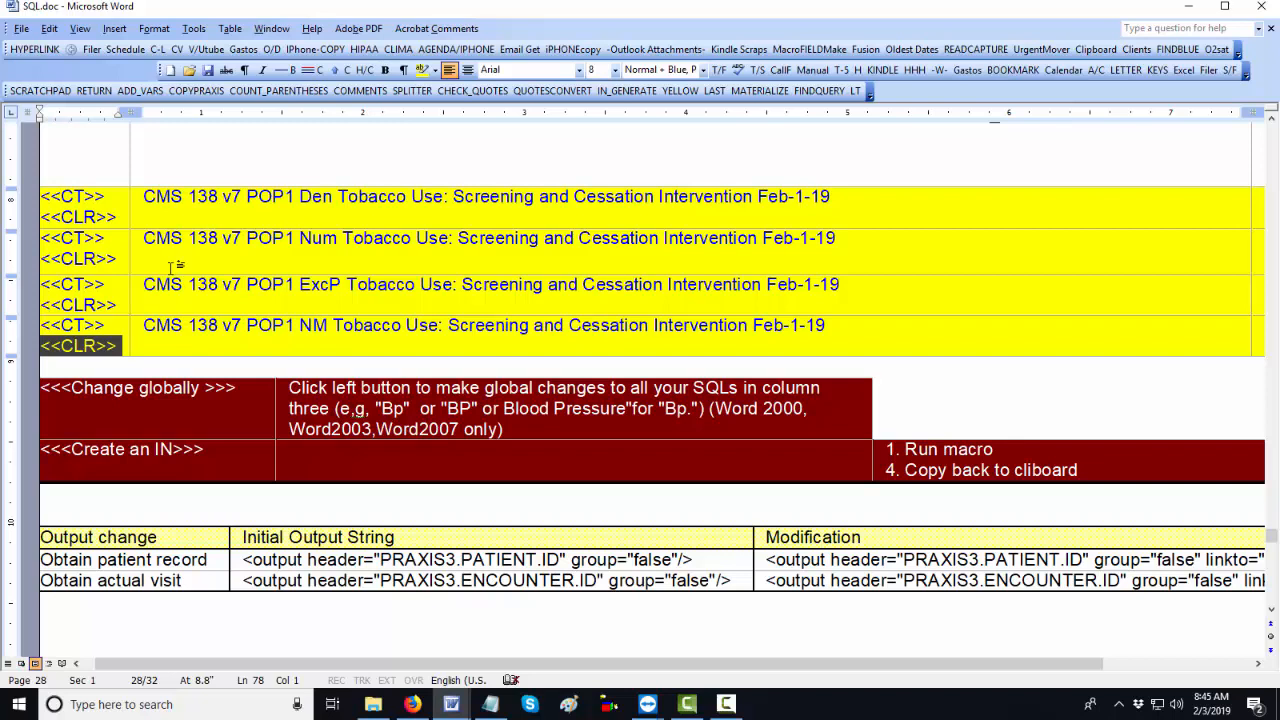
double_click(75, 325)
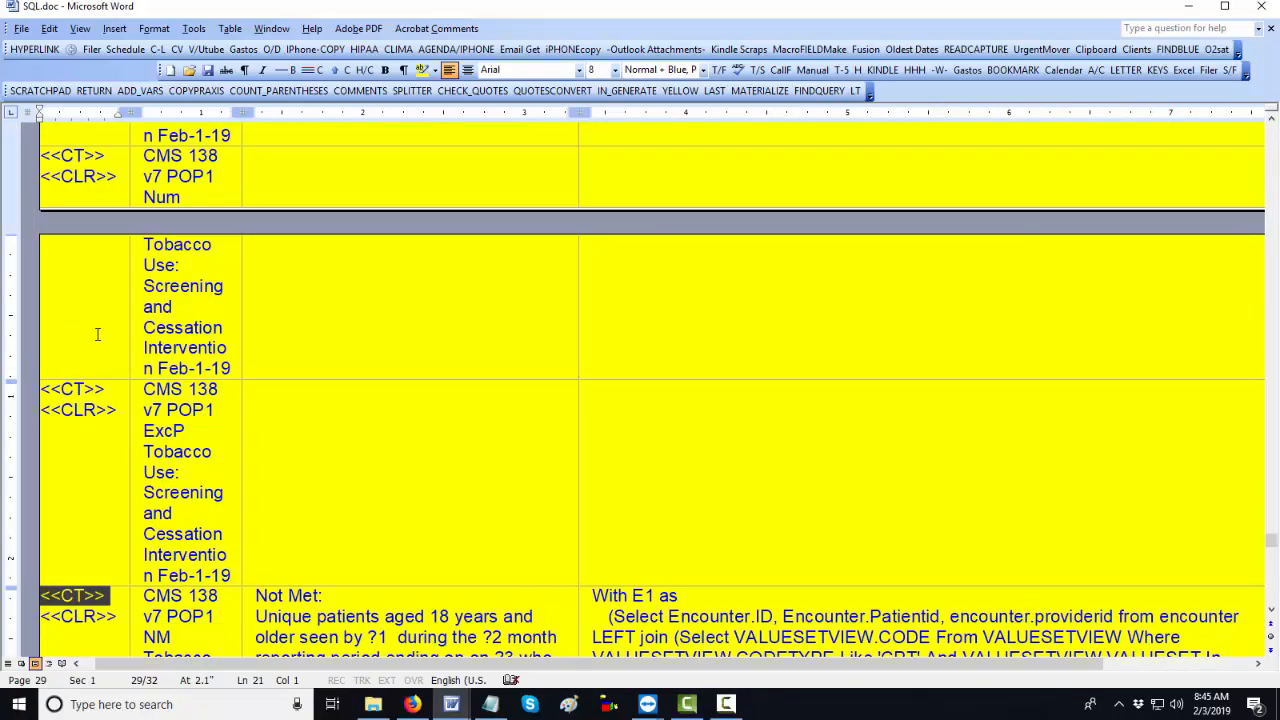
scroll(156, 334, down, 7)
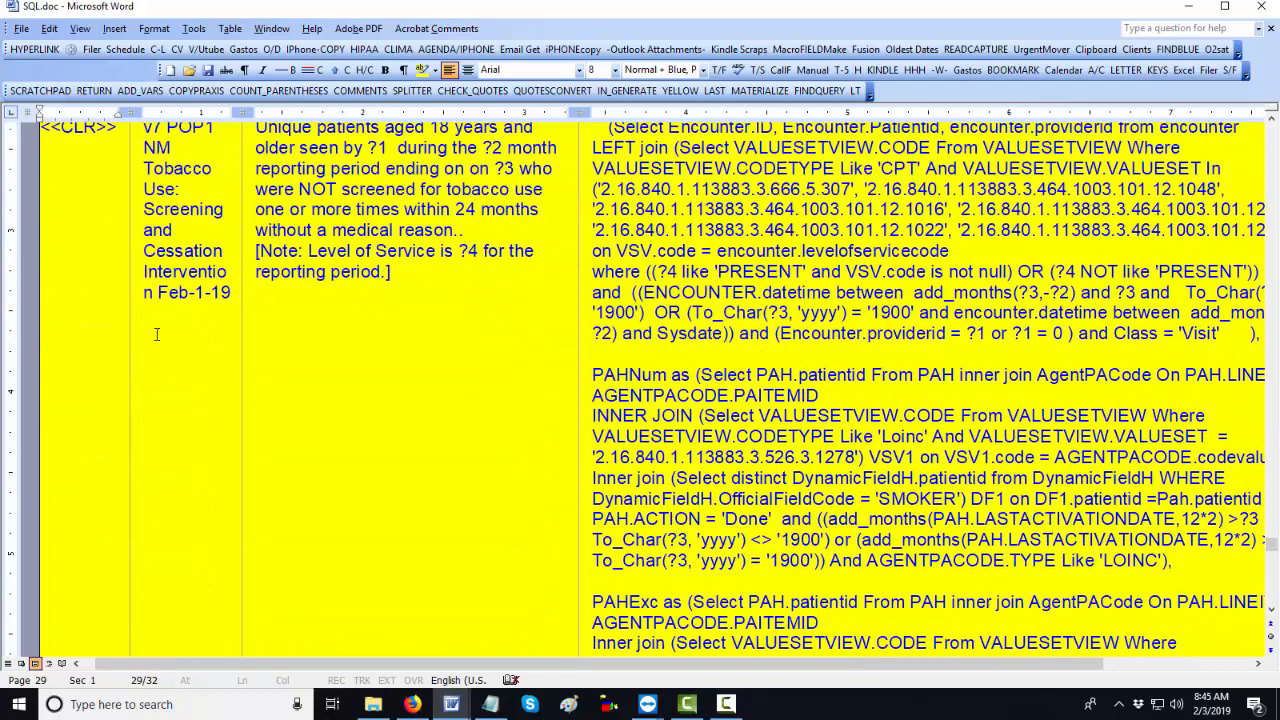
scroll(156, 334, up, 2)
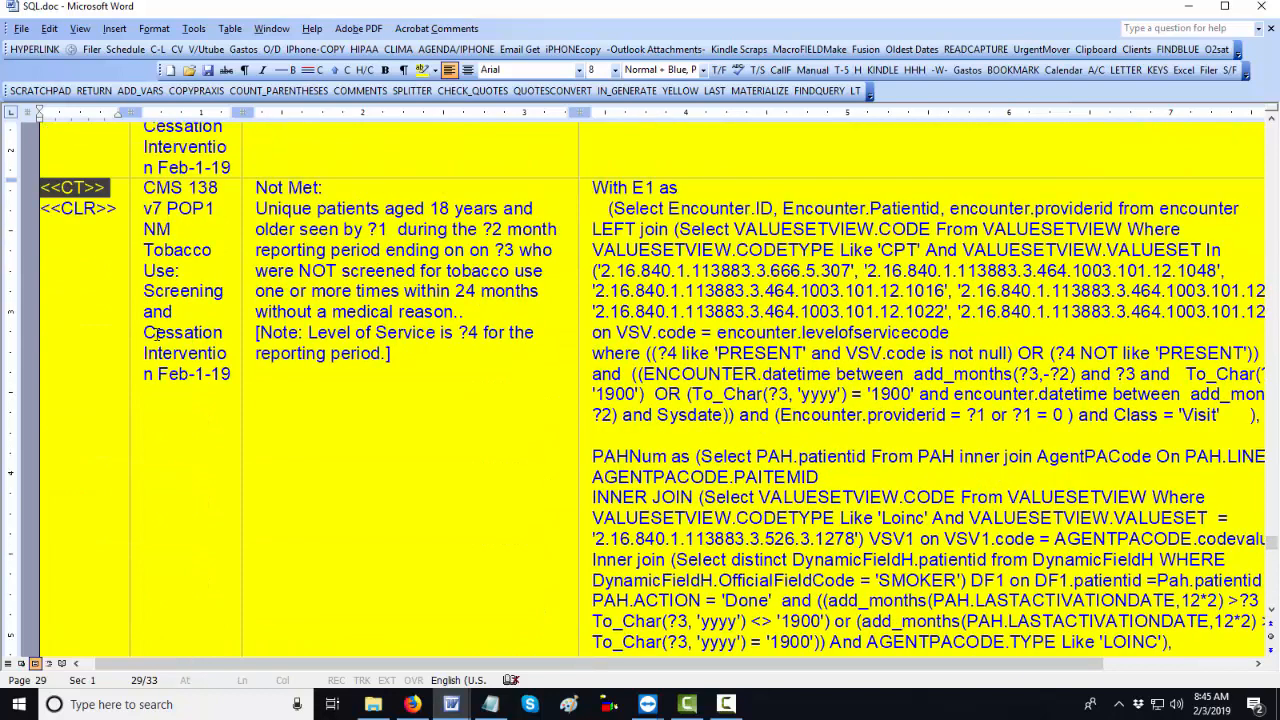
Step: Copy the NM entry's title from Word into Praxis as the query label: "CMS 138 v7 POP1 NM Tobacco Use: Screening and Cessation Intervention Feb-1-19"
click(162, 250)
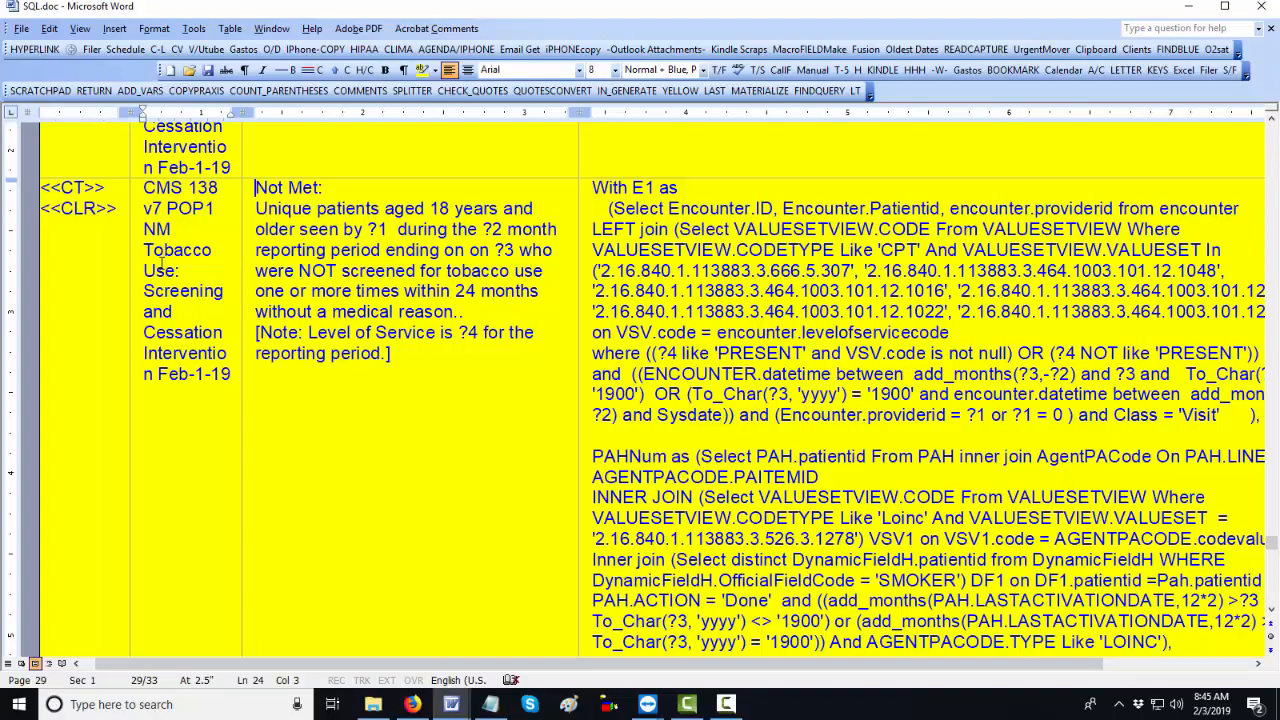
key(alt+Tab)
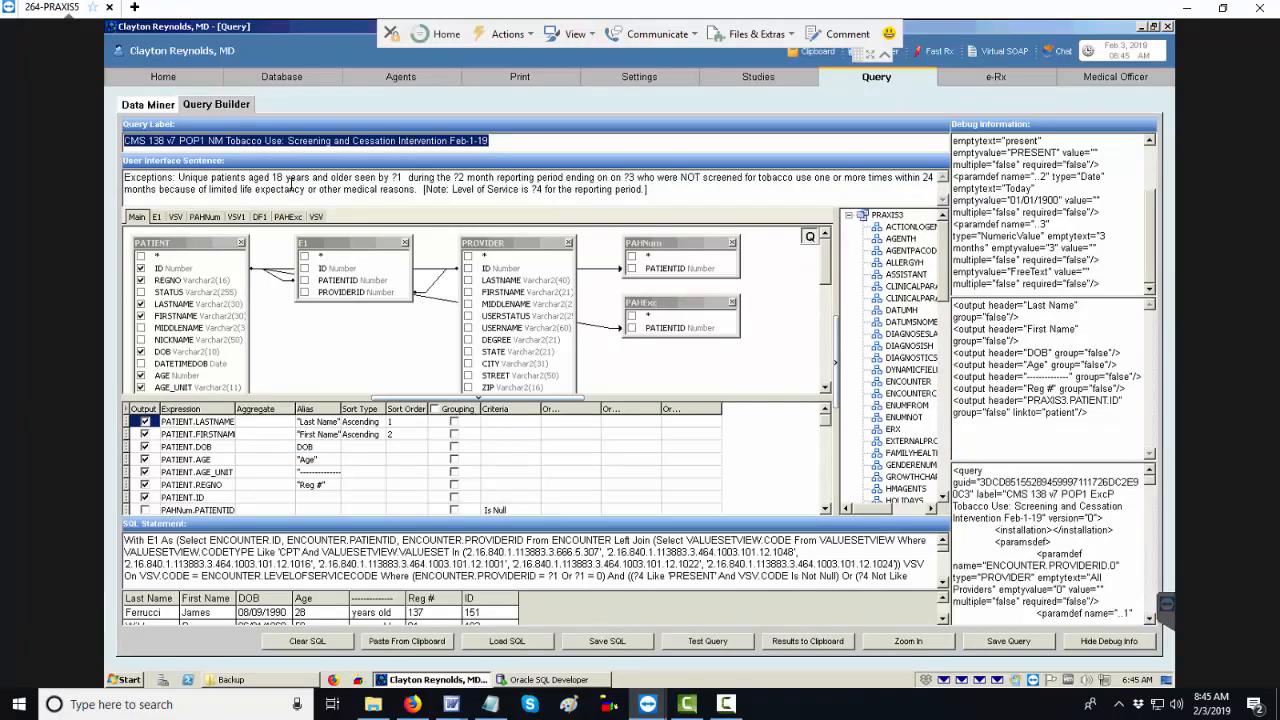
key(End)
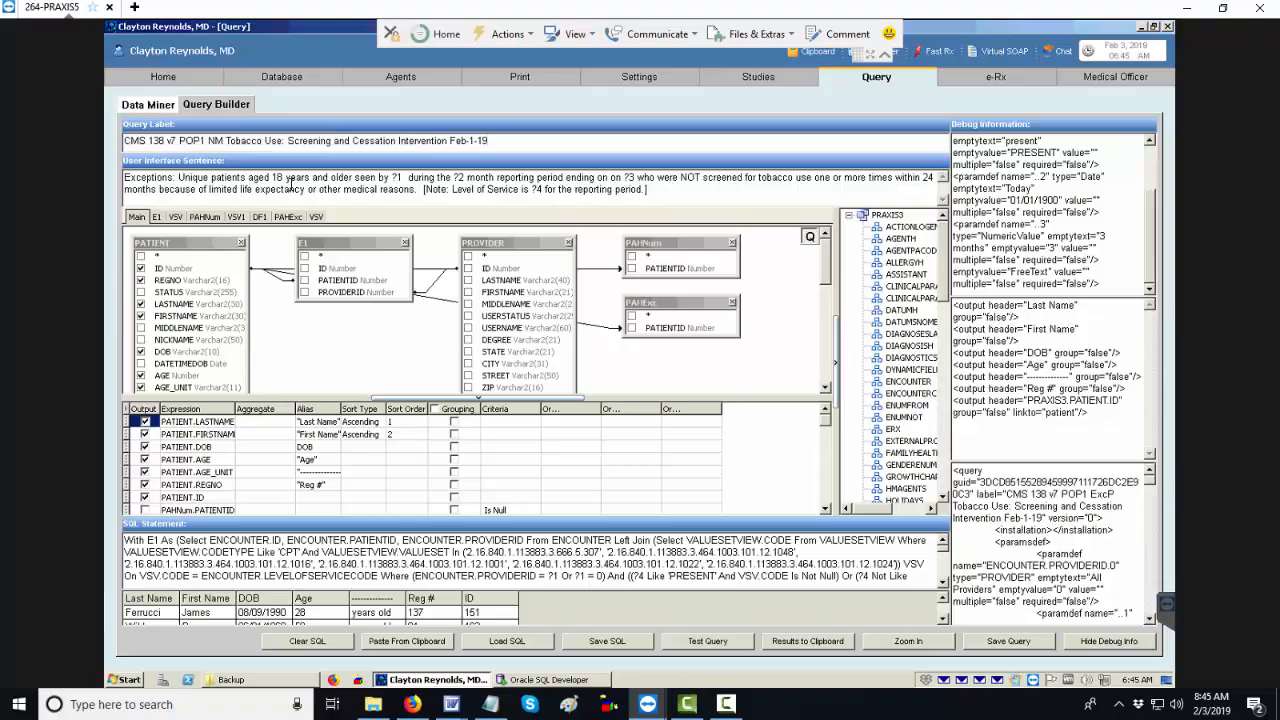
Step: Replace the user interface sentence in Praxis with the "Not Met: Unique patients aged 18 years and older..." text copied from the Word entry
key(alt+Tab)
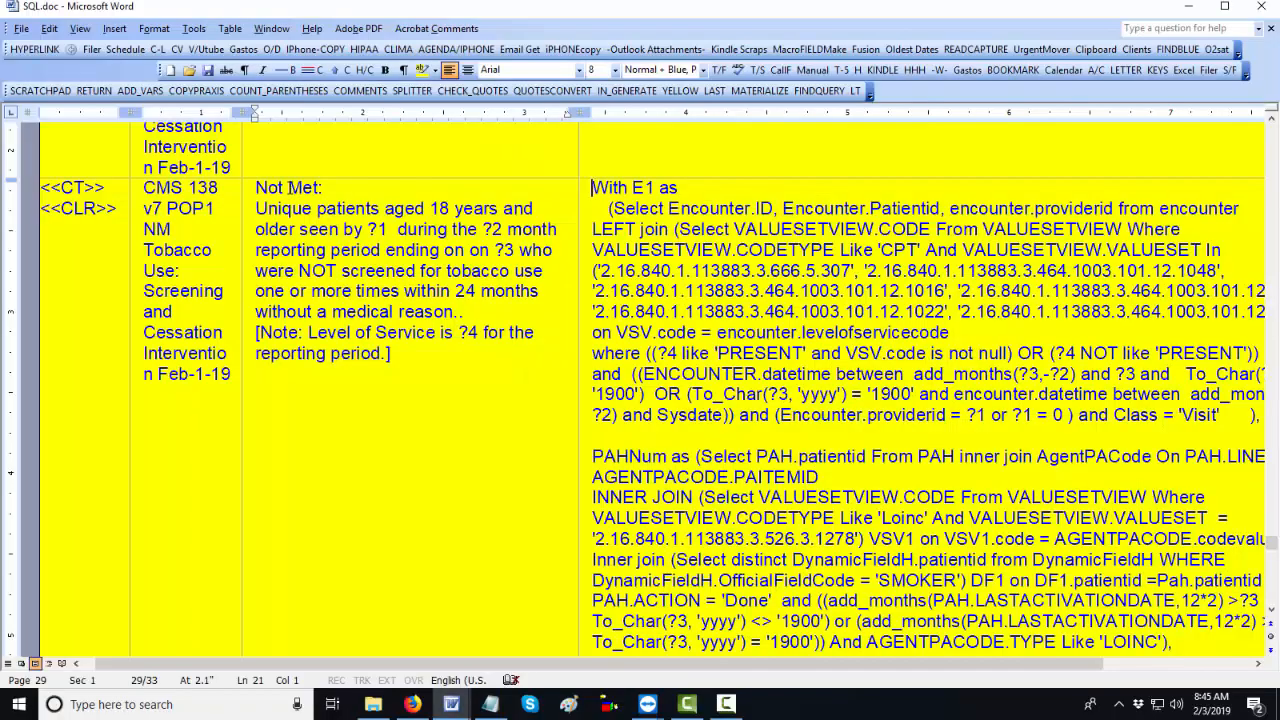
key(alt+Tab)
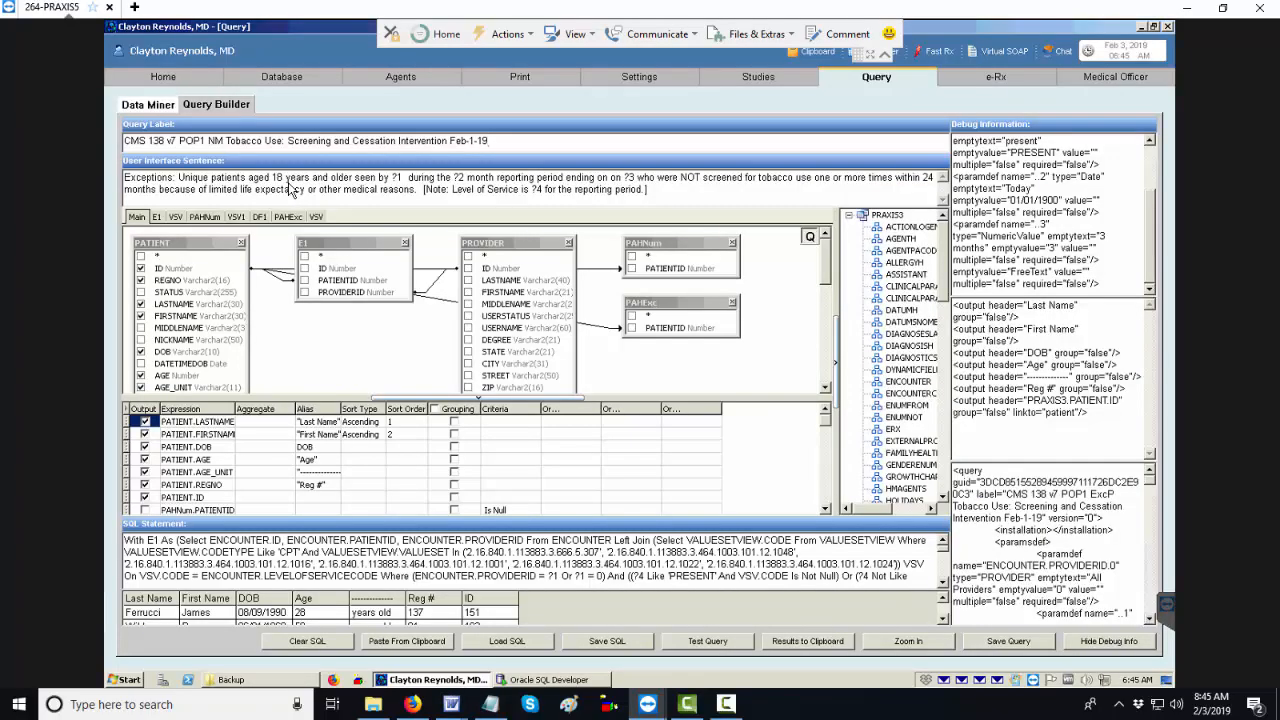
right_click(290, 189)
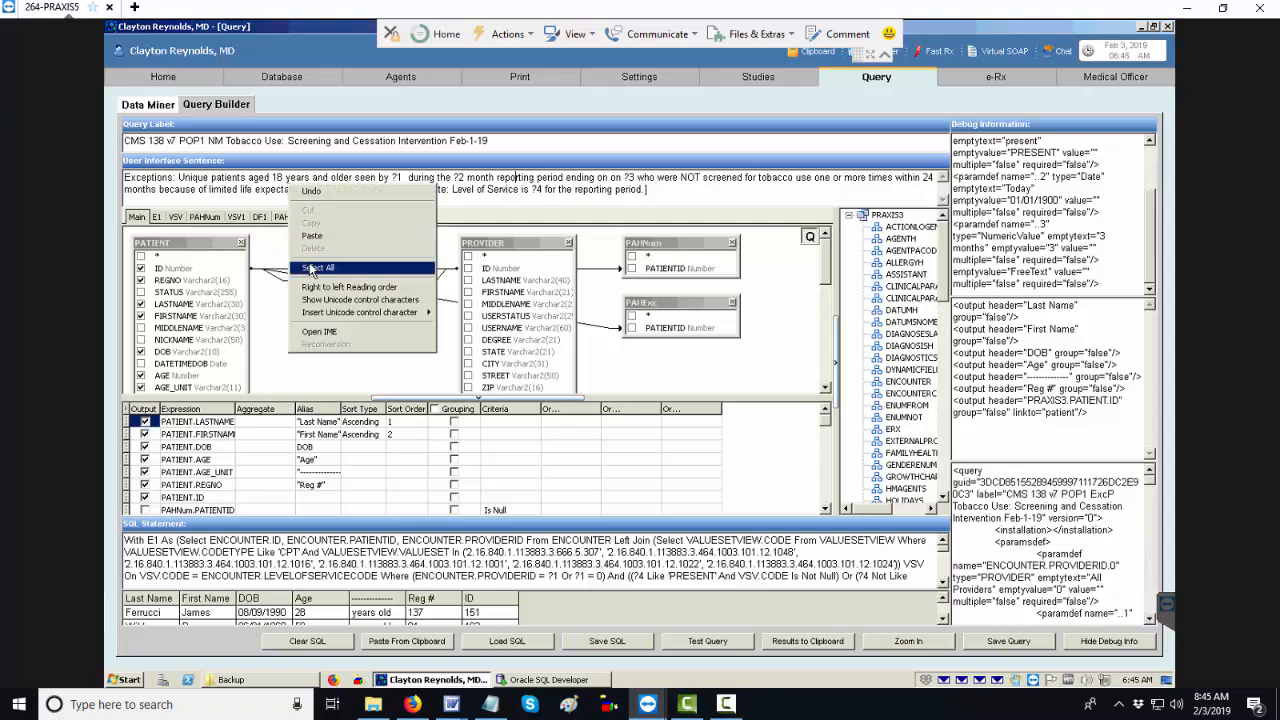
click(315, 268)
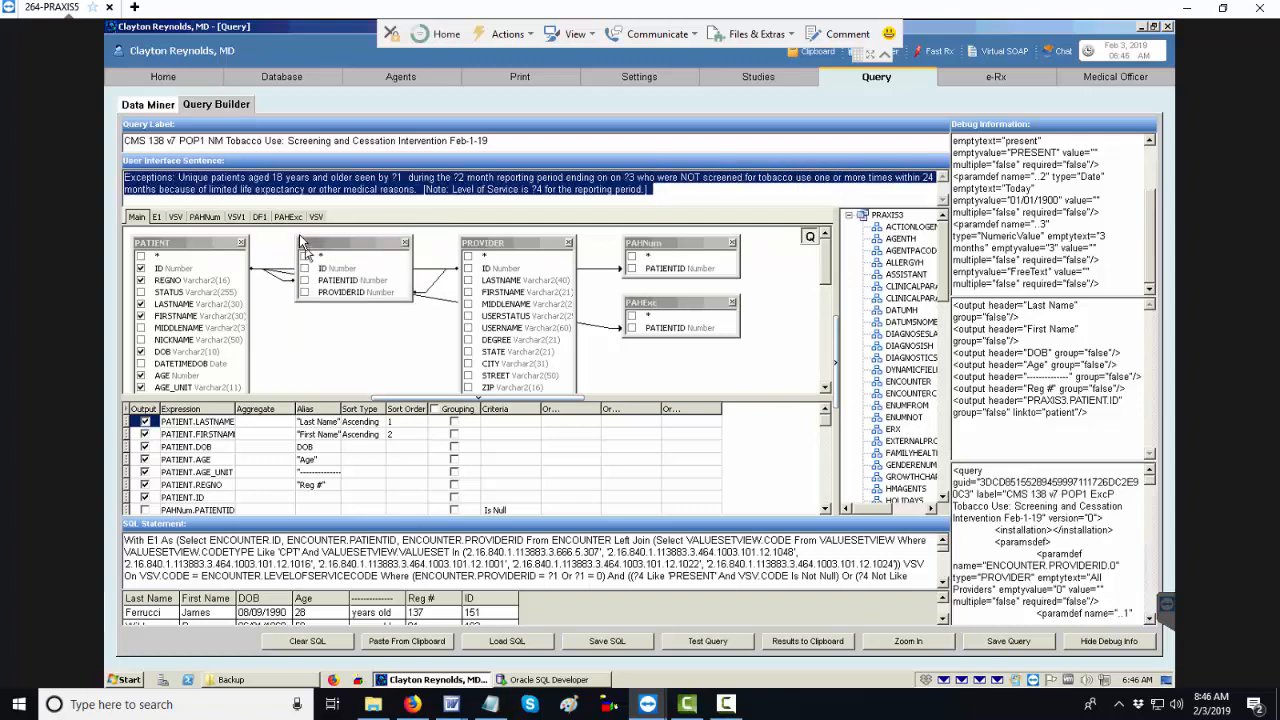
text(Not Met: Unique patients aged 18 years and older seen by ?1  during the ?2 month reporting period ending on on ?3 who were NOT screened for tobacco use one or more times within 24 months without a medical reason..  [Note: Level of Service is ?4 for the reporting period.])
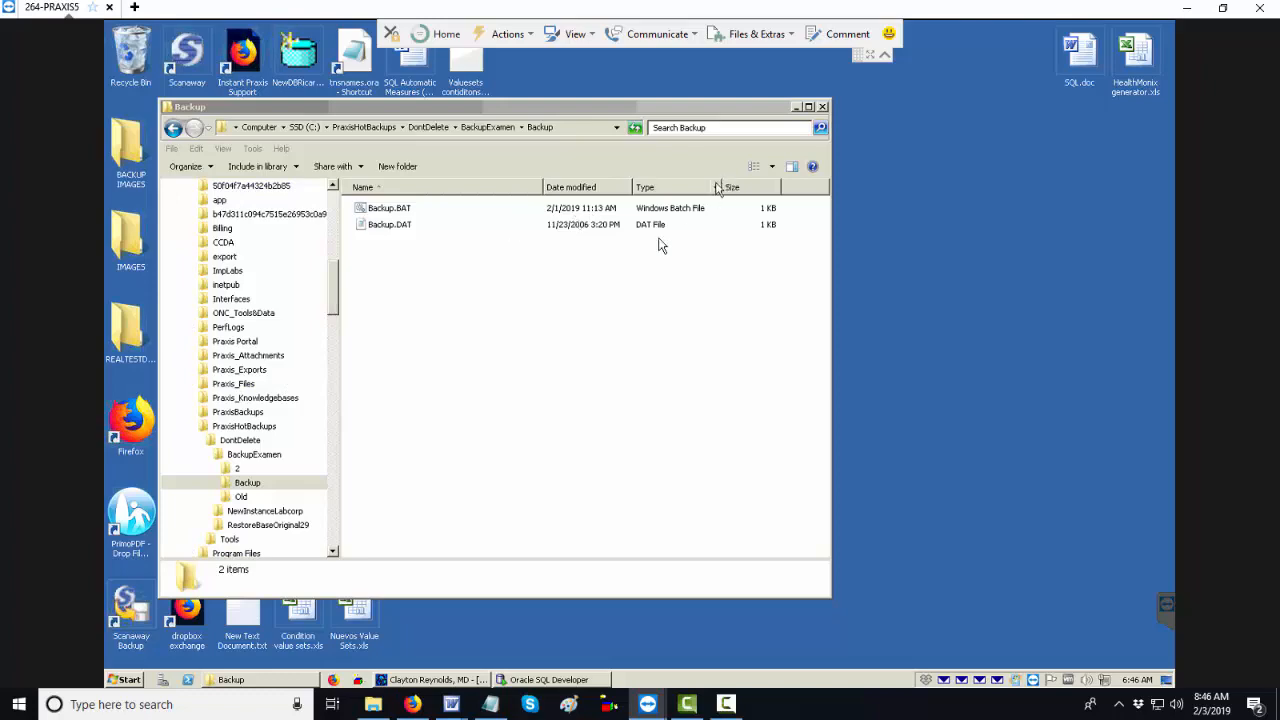
click(445, 679)
Step: Copy the NM entry's SQL starting "With E1 as" from Word and load it from the clipboard into the Praxis query
key(alt+Tab)
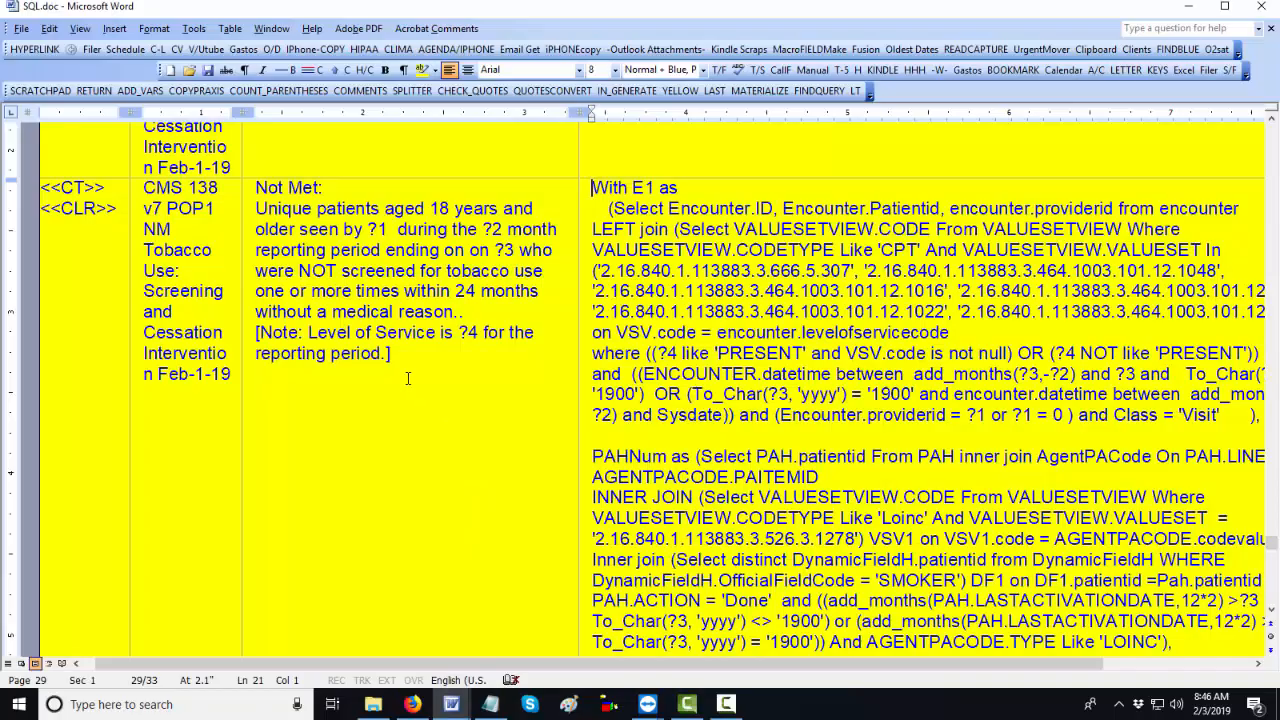
scroll(407, 378, down, 5)
key(alt+Tab)
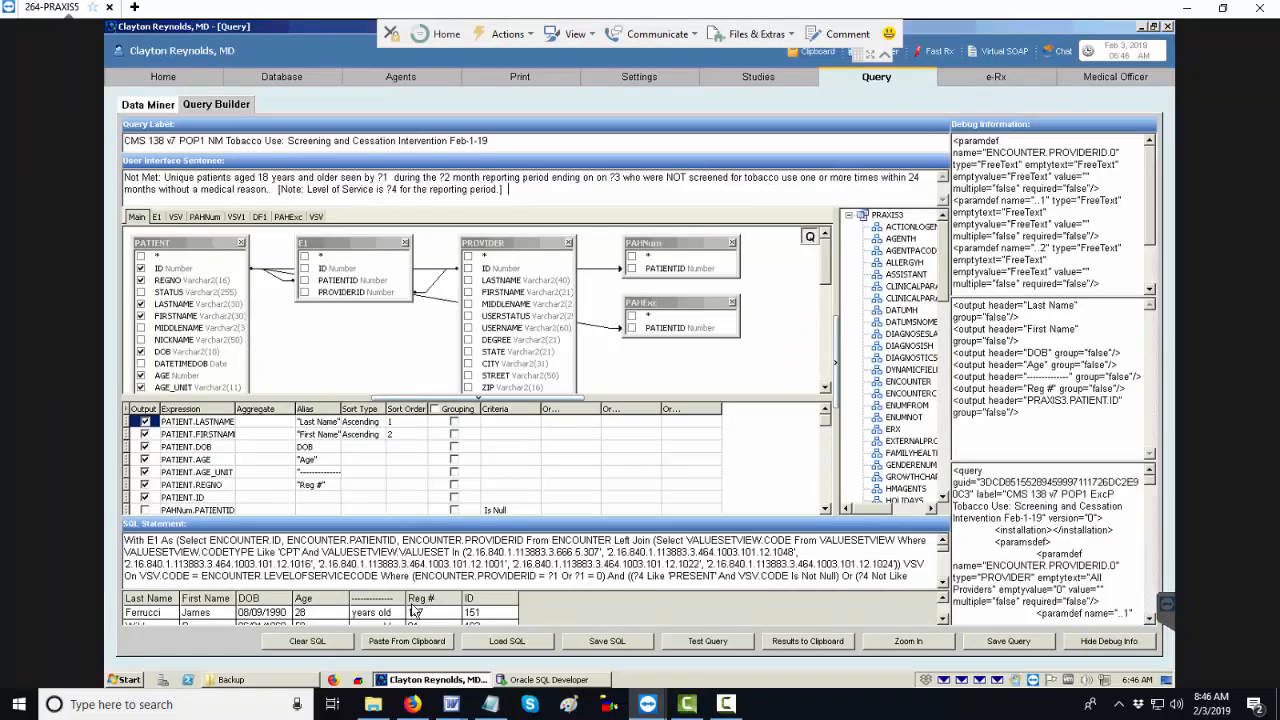
click(398, 641)
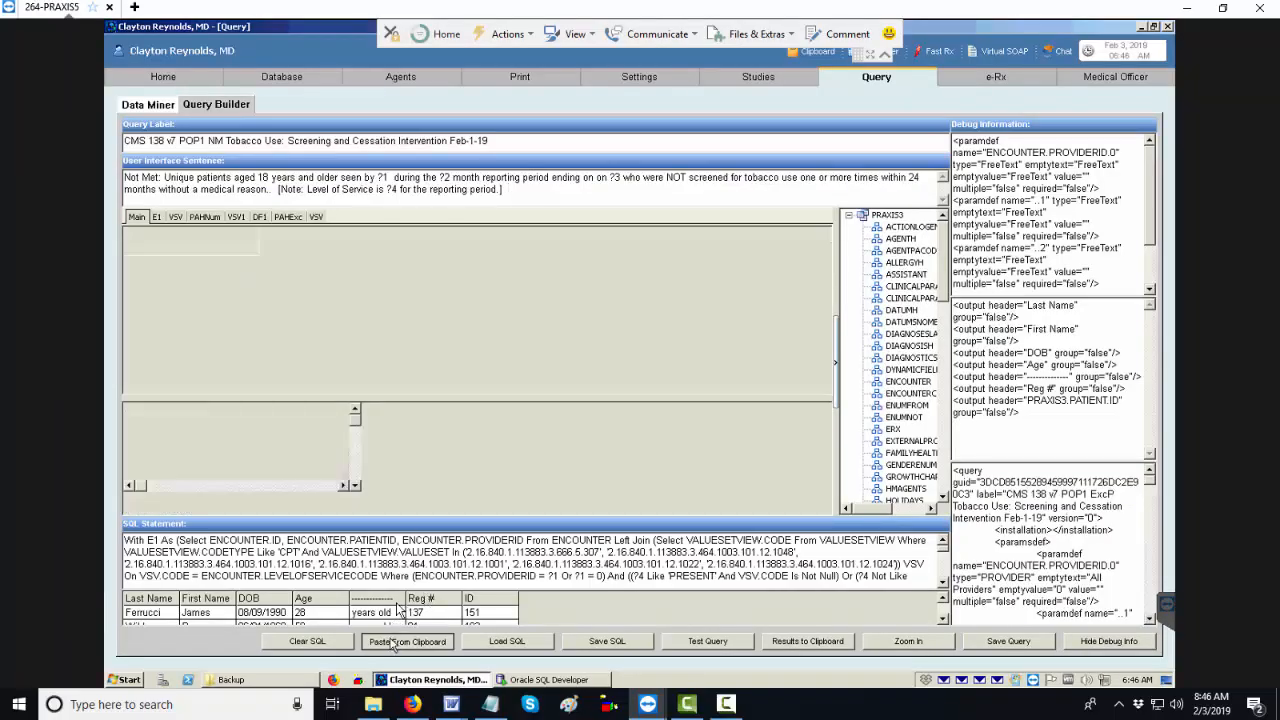
Step: Replace all parameter definitions in Praxis with Word's paramdef block: PROVIDER "All Providers", FreeText "present", Date "Today" and NumericValue "3 months"
key(alt+Tab)
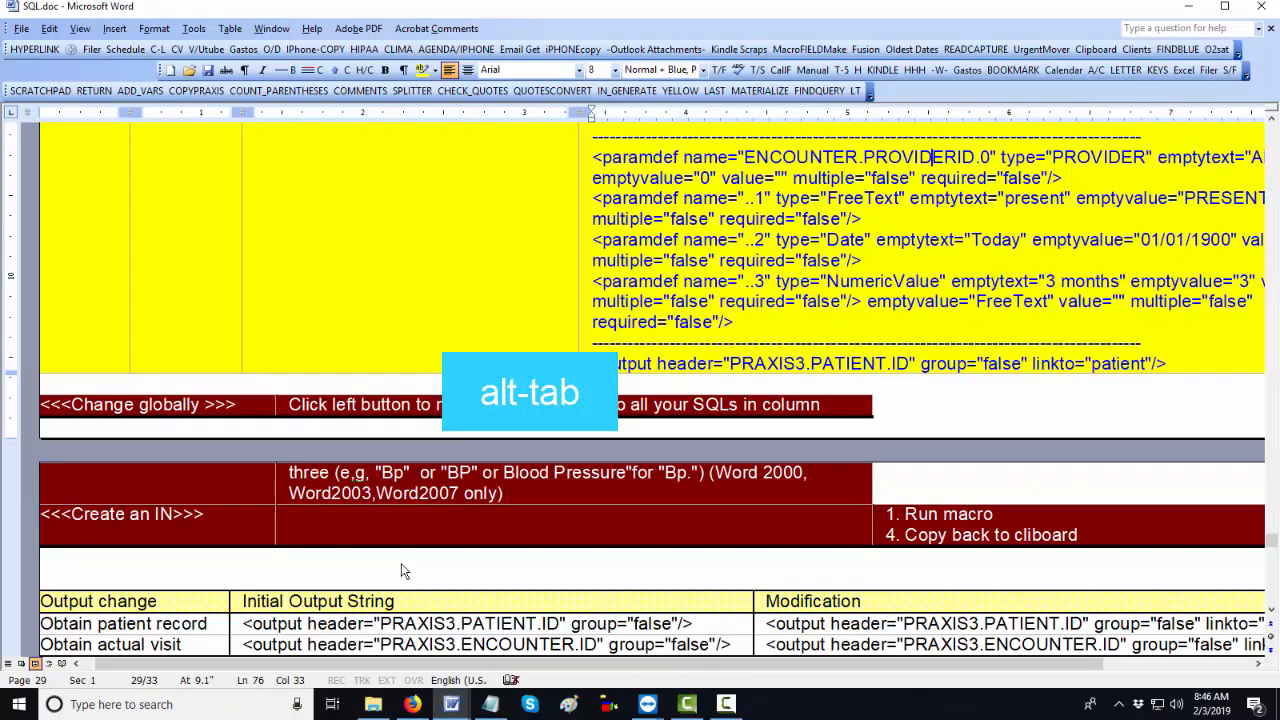
key(F2)
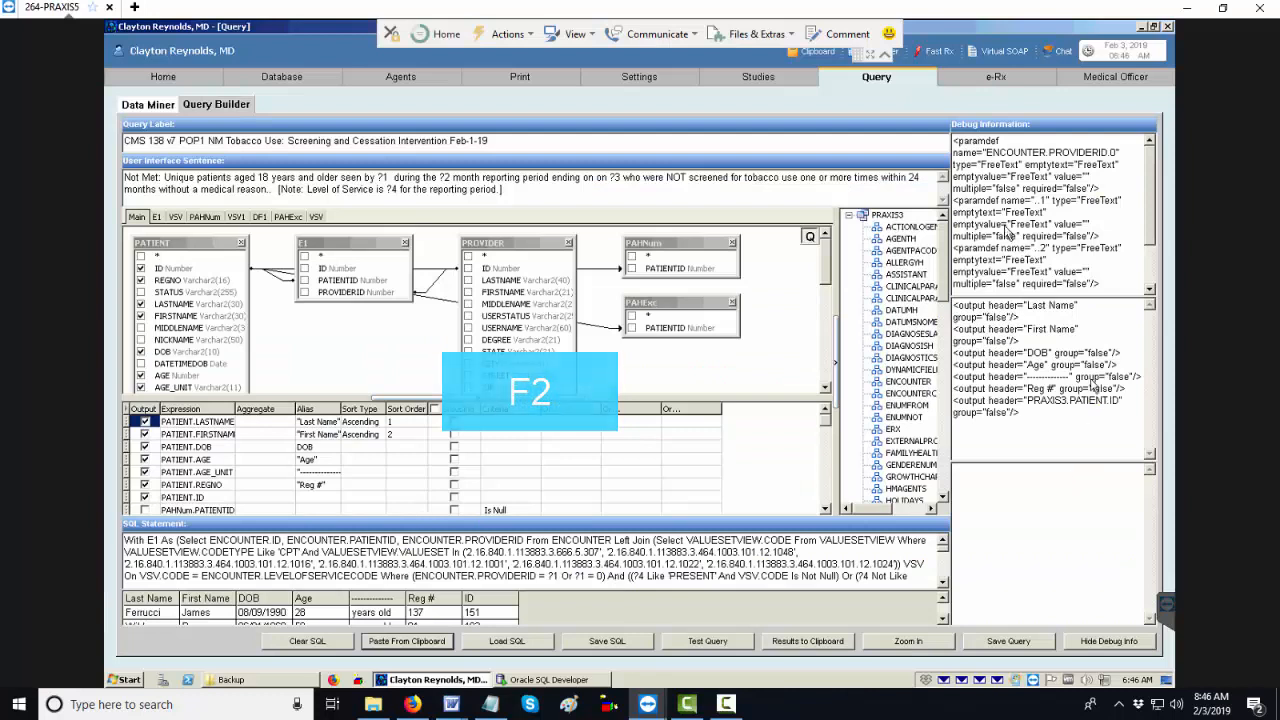
right_click(1004, 225)
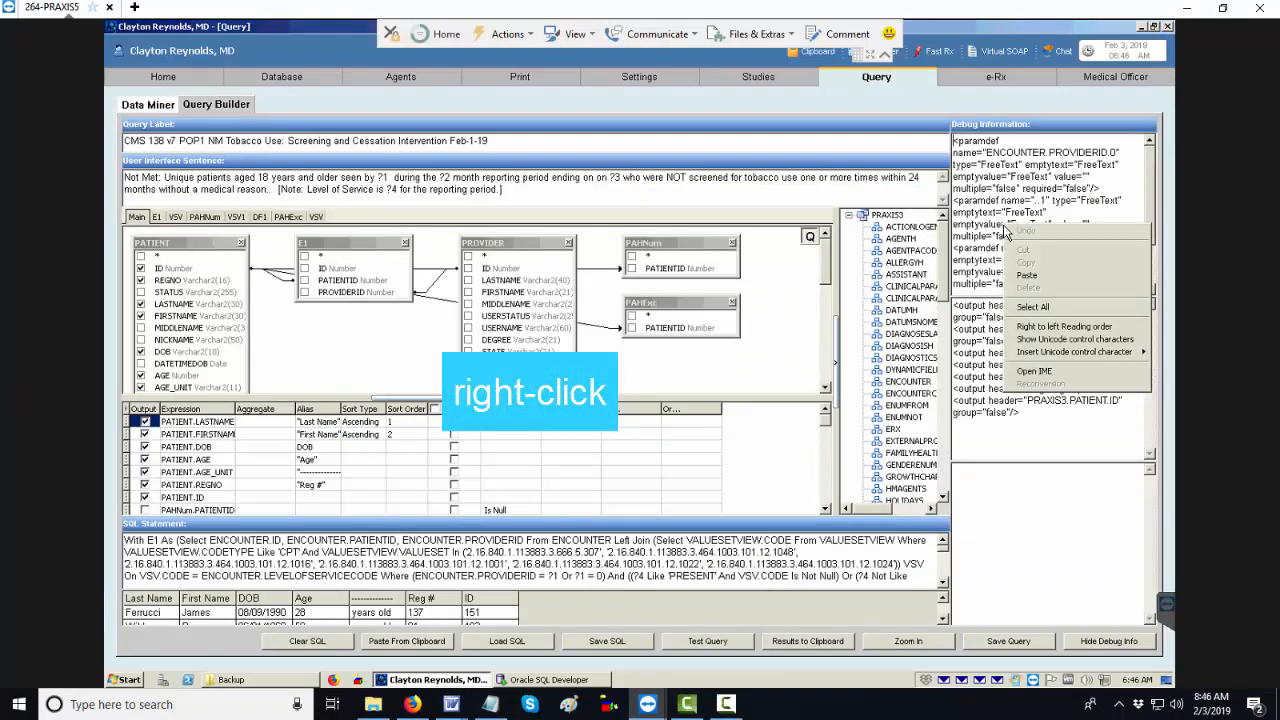
click(1032, 306)
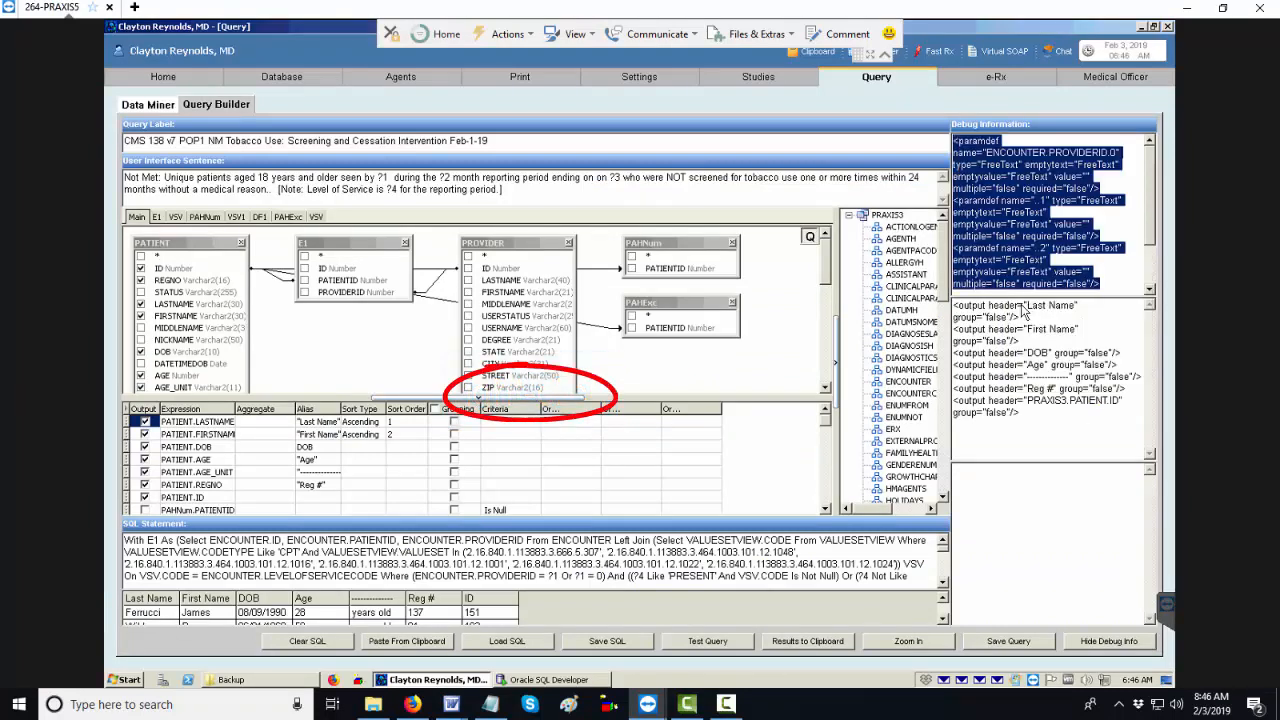
key(ctrl+v)
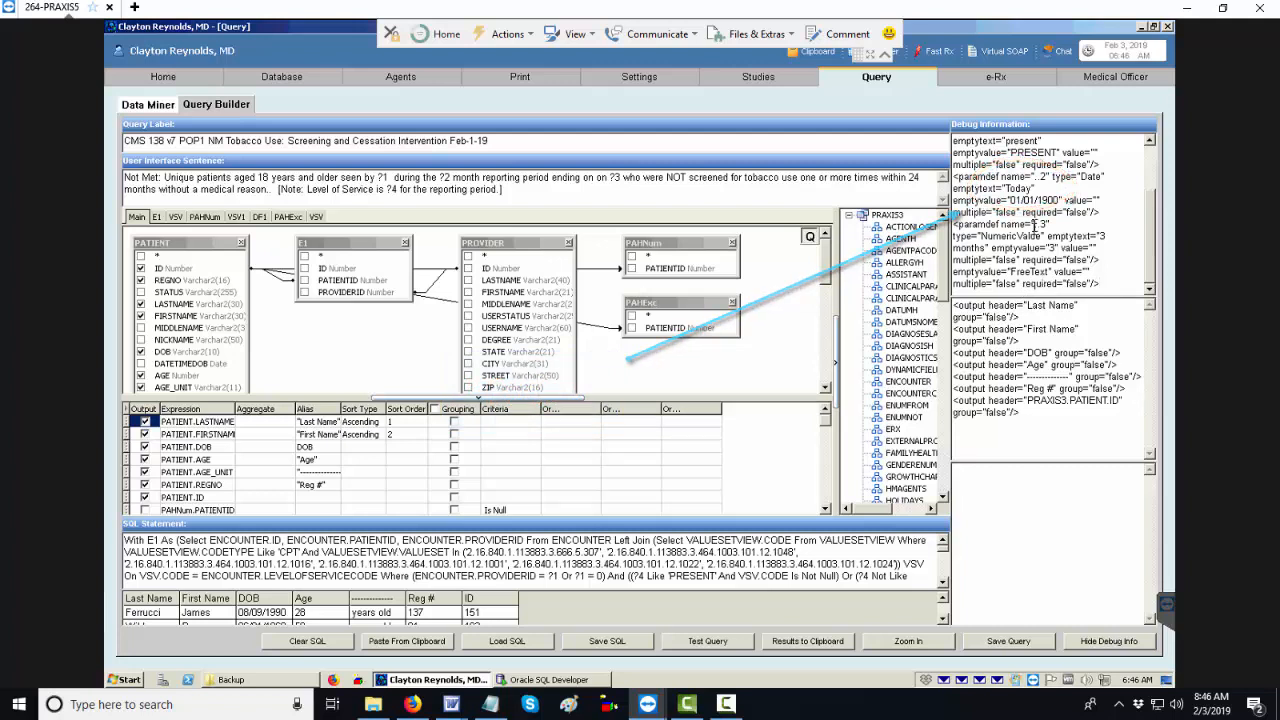
scroll(1033, 224, up, 2)
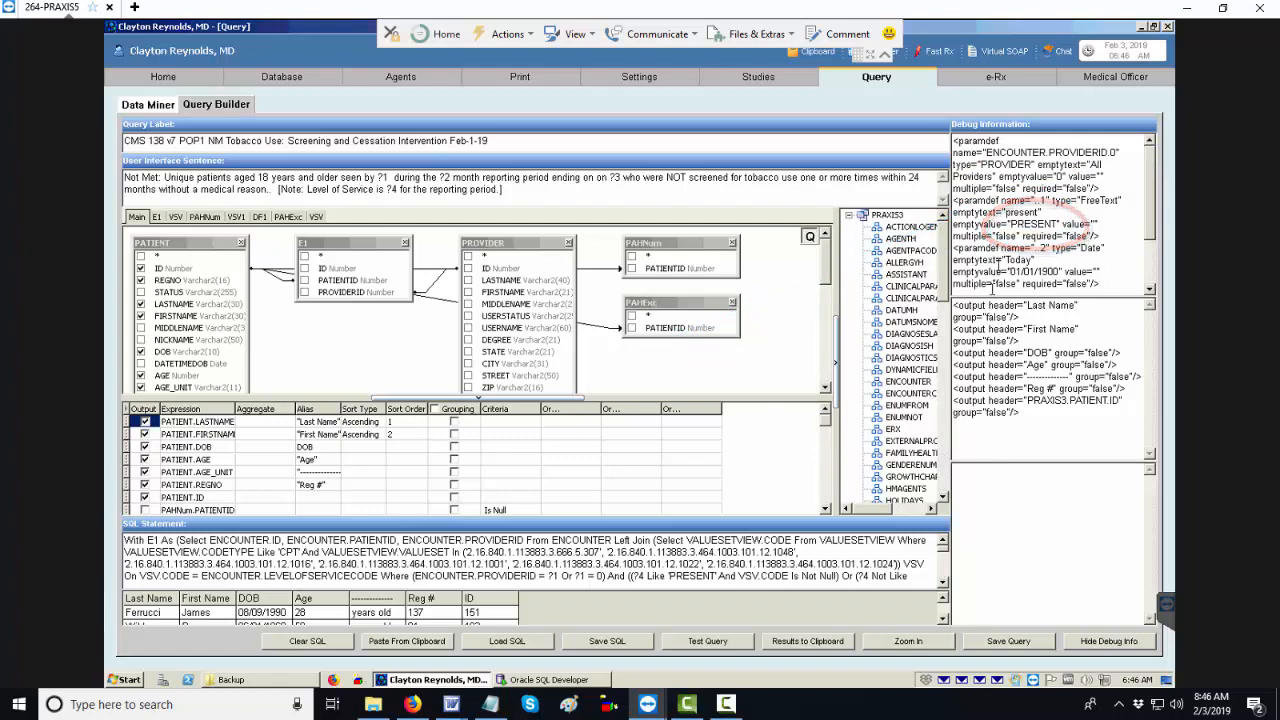
scroll(999, 263, down, 2)
Step: Replace the PRAXIS3.PATIENT.ID output line in Praxis with Word's version containing linkto="patient", and save the query
key(alt+Tab)
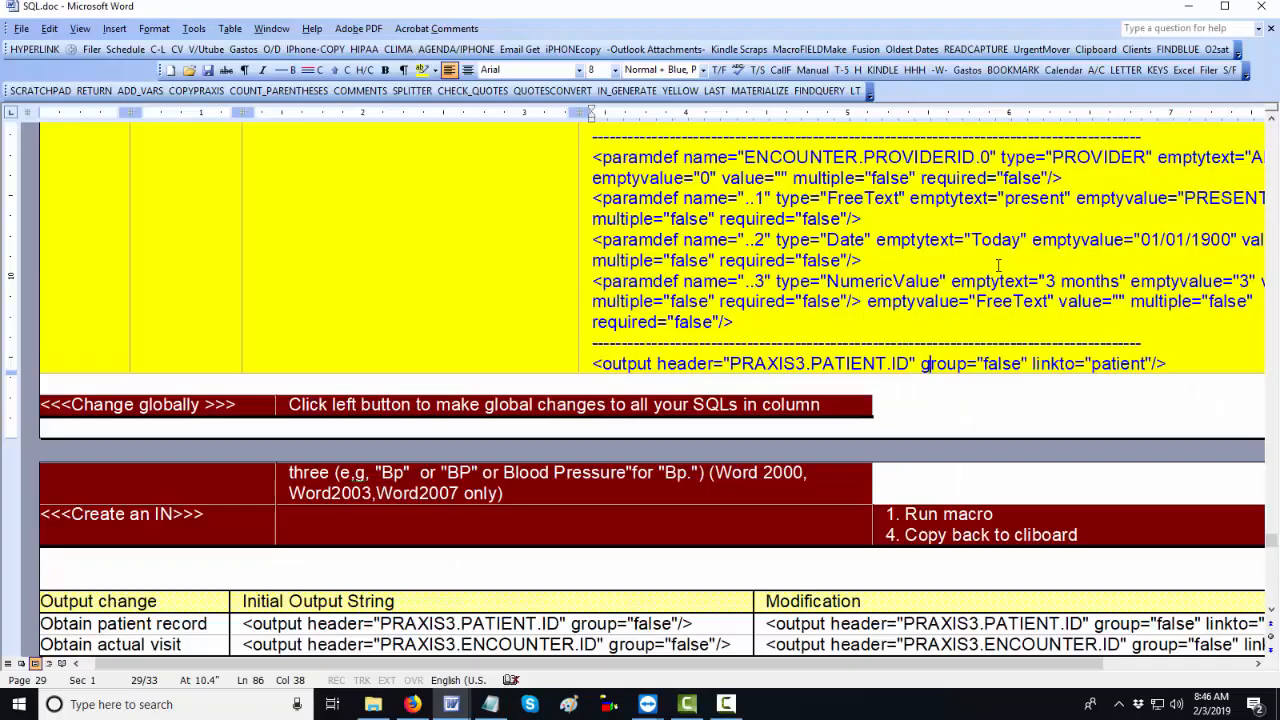
key(shift+F5)
key(alt+Tab)
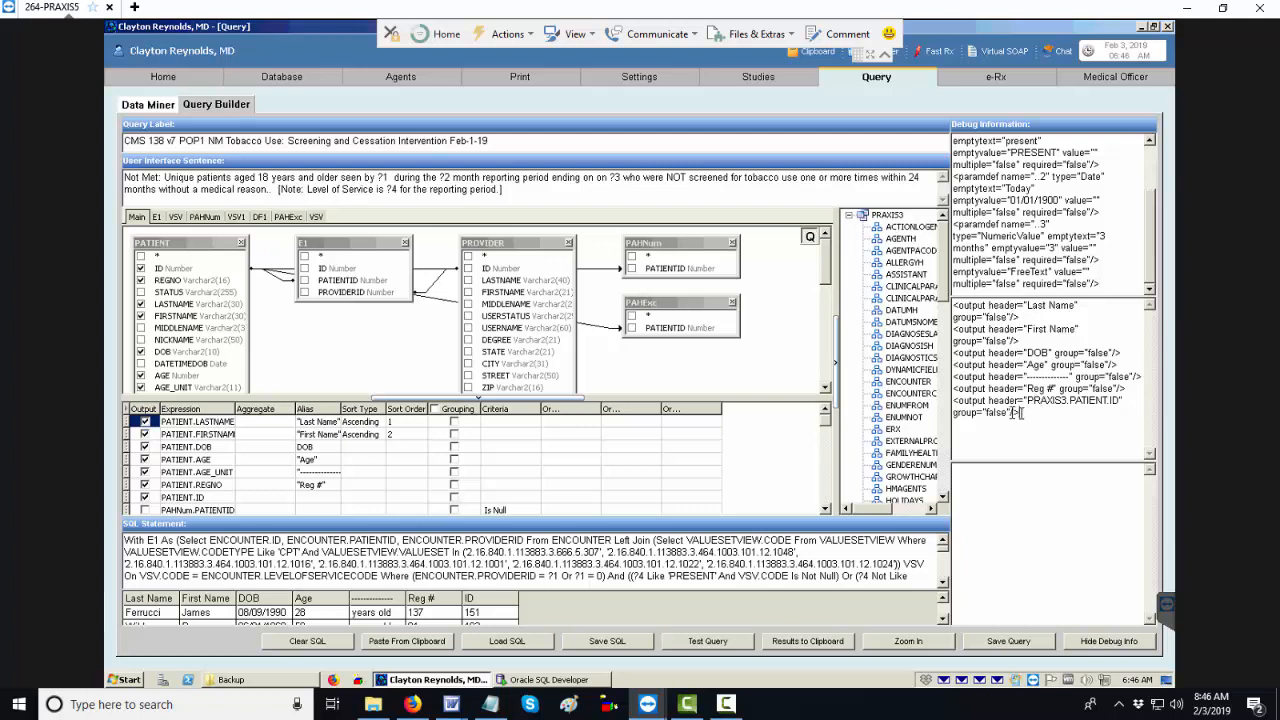
drag(1028, 412, 947, 401)
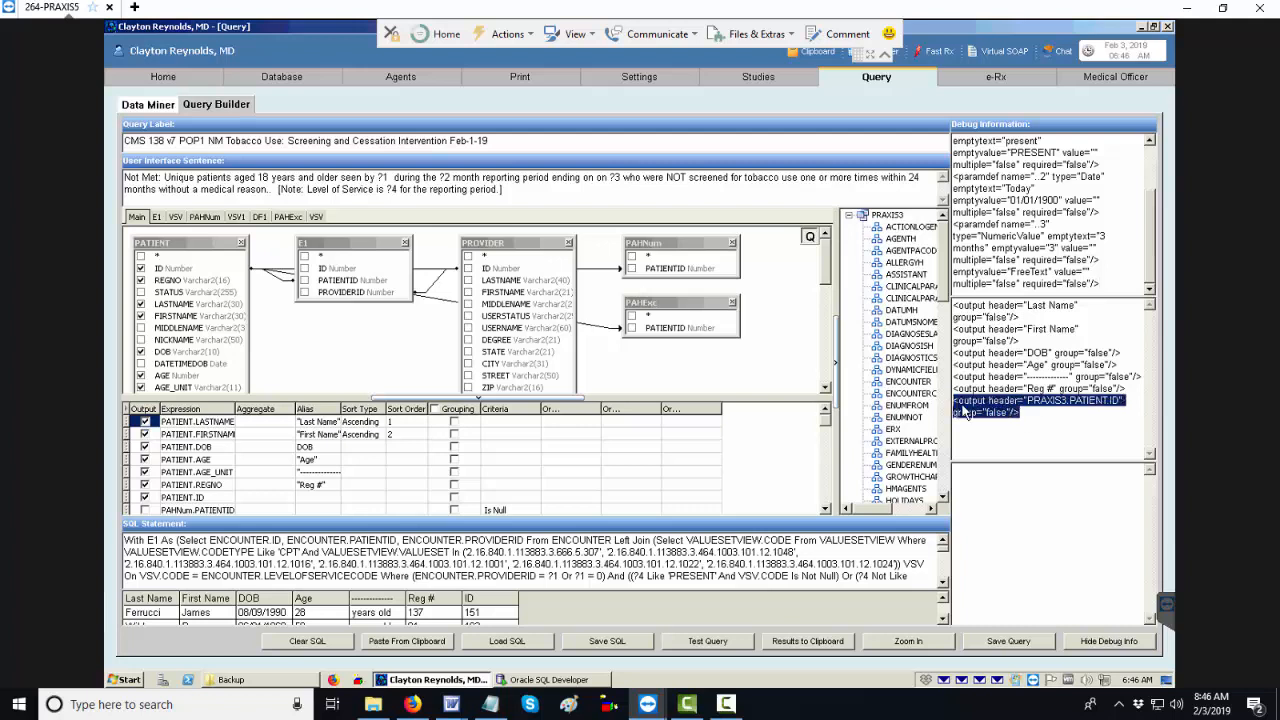
key(ctrl+v)
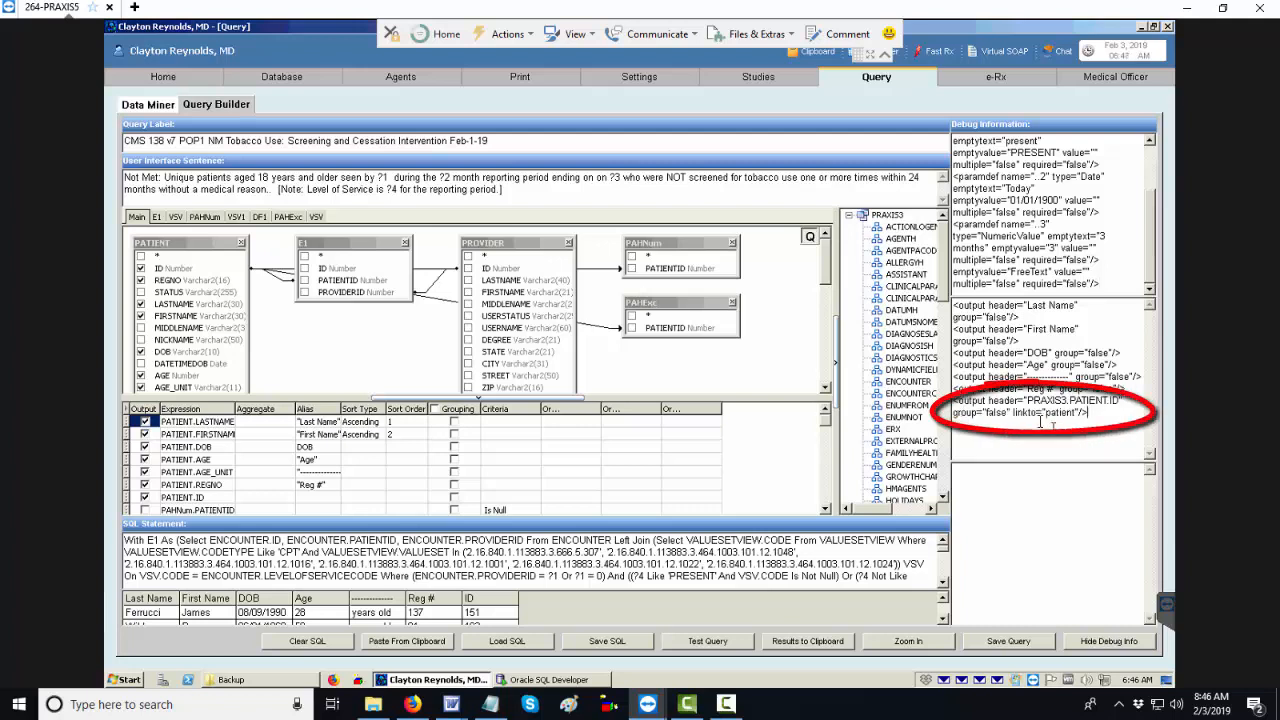
click(1009, 640)
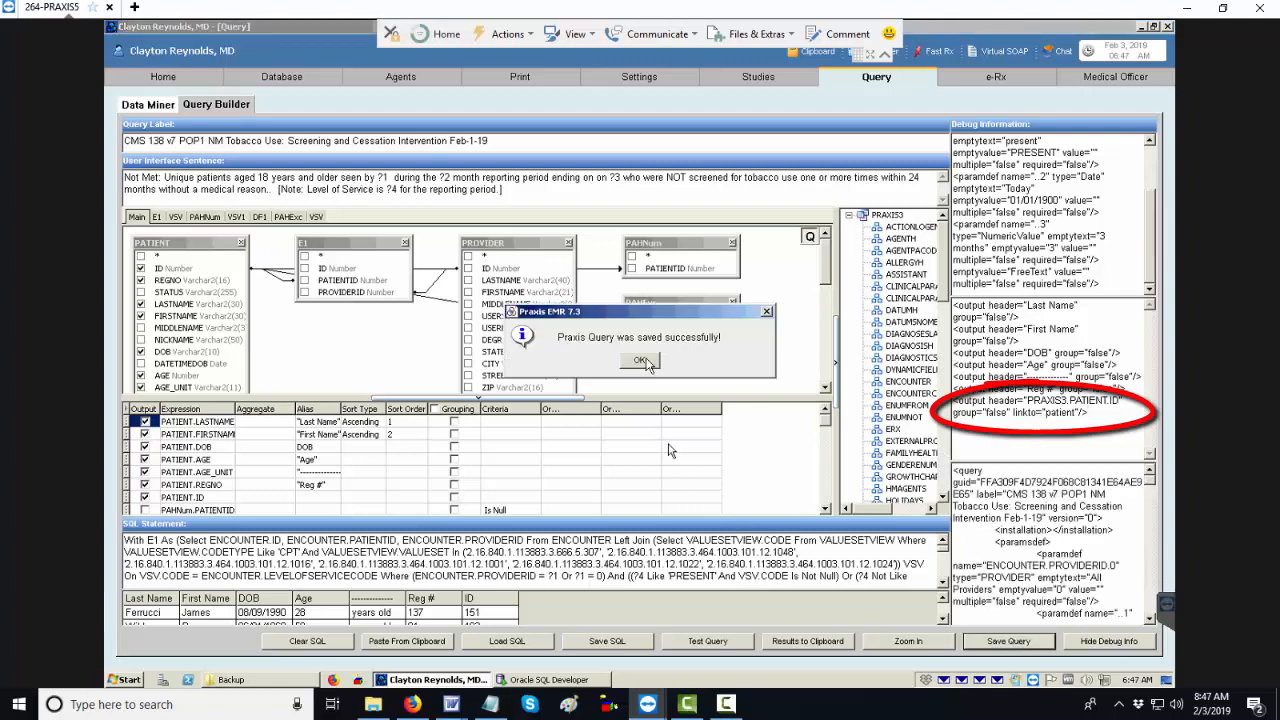
click(641, 362)
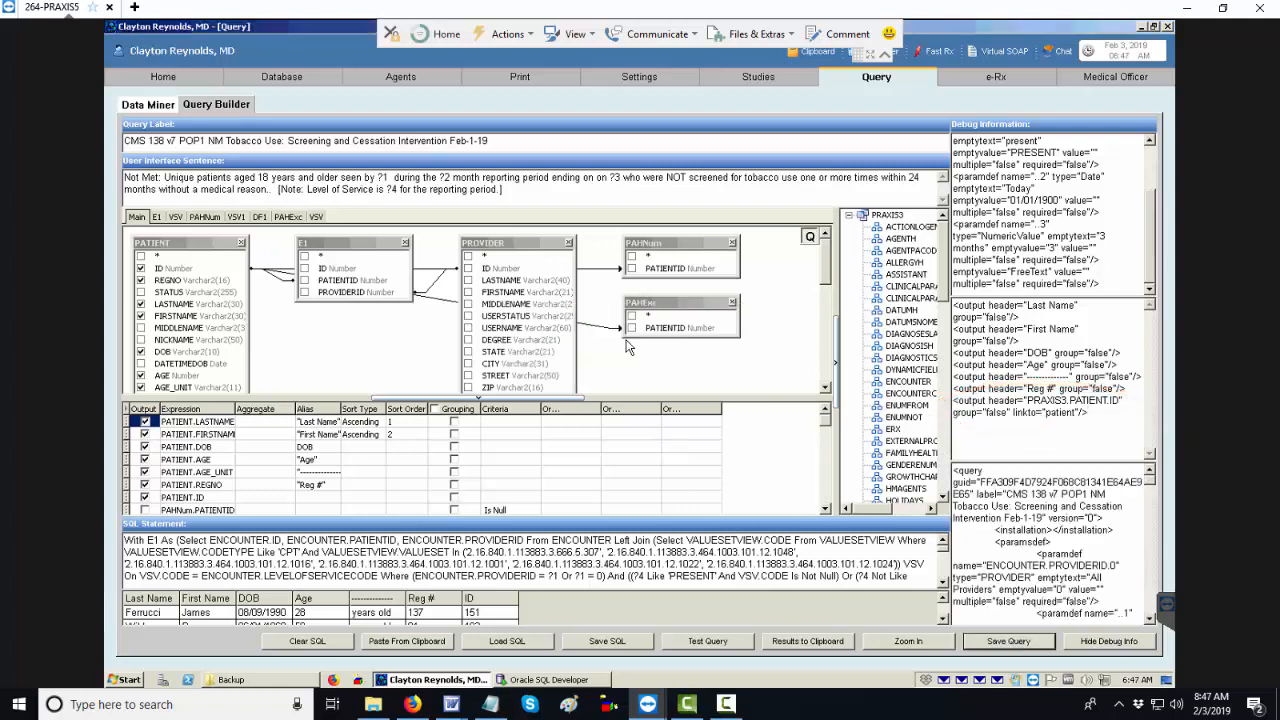
Step: Filter the Data Miner query list by 138 and import the CMS 138 v7 POP1 Den Tobacco Use query file from Queries 2019
click(150, 105)
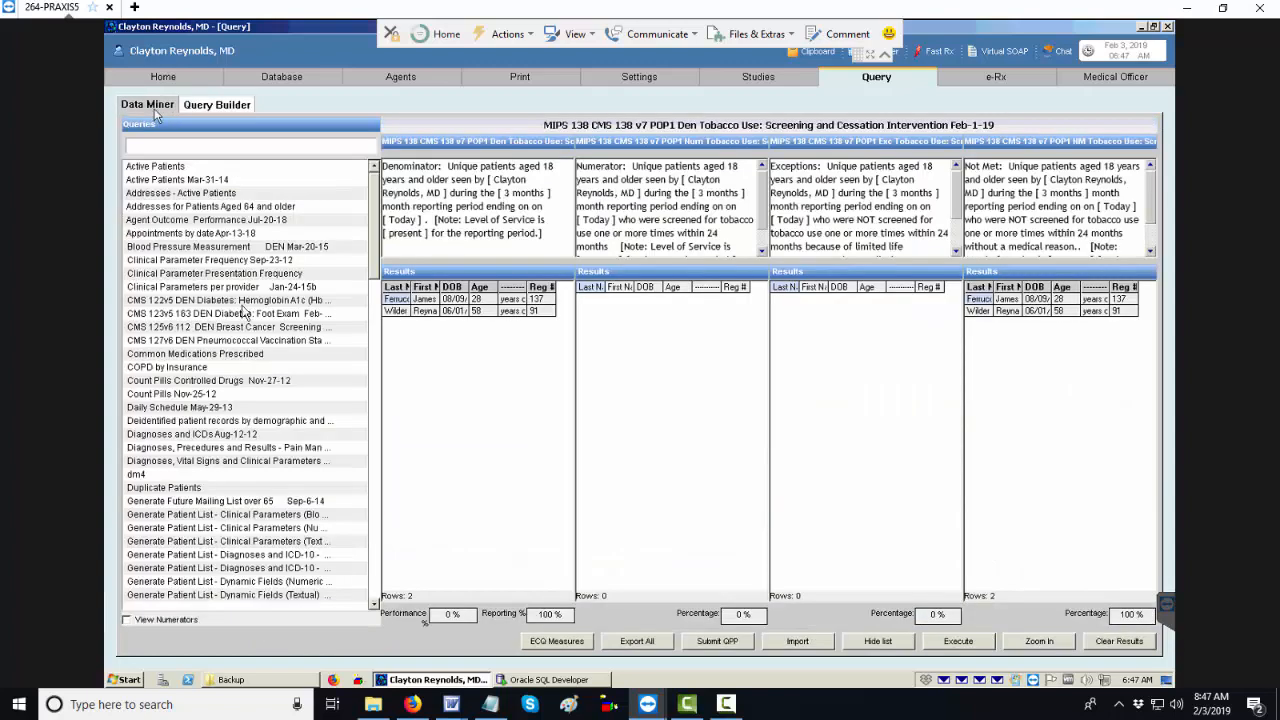
click(184, 147)
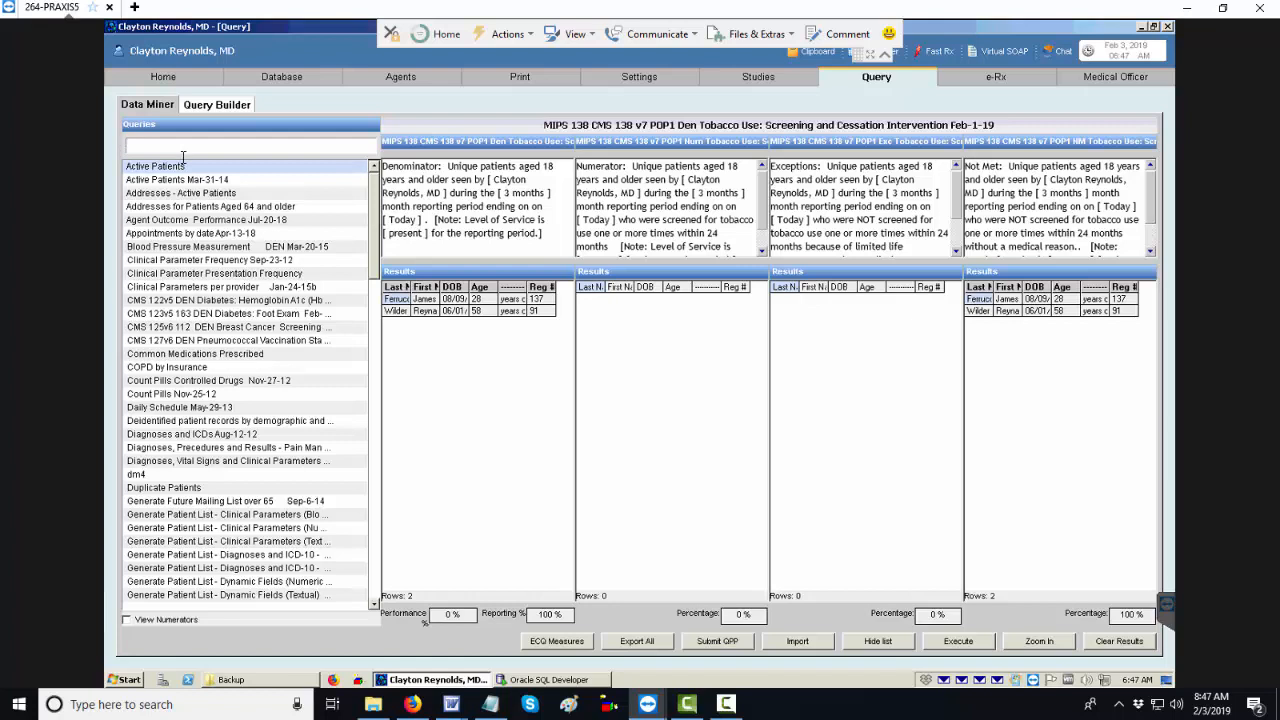
text(138)
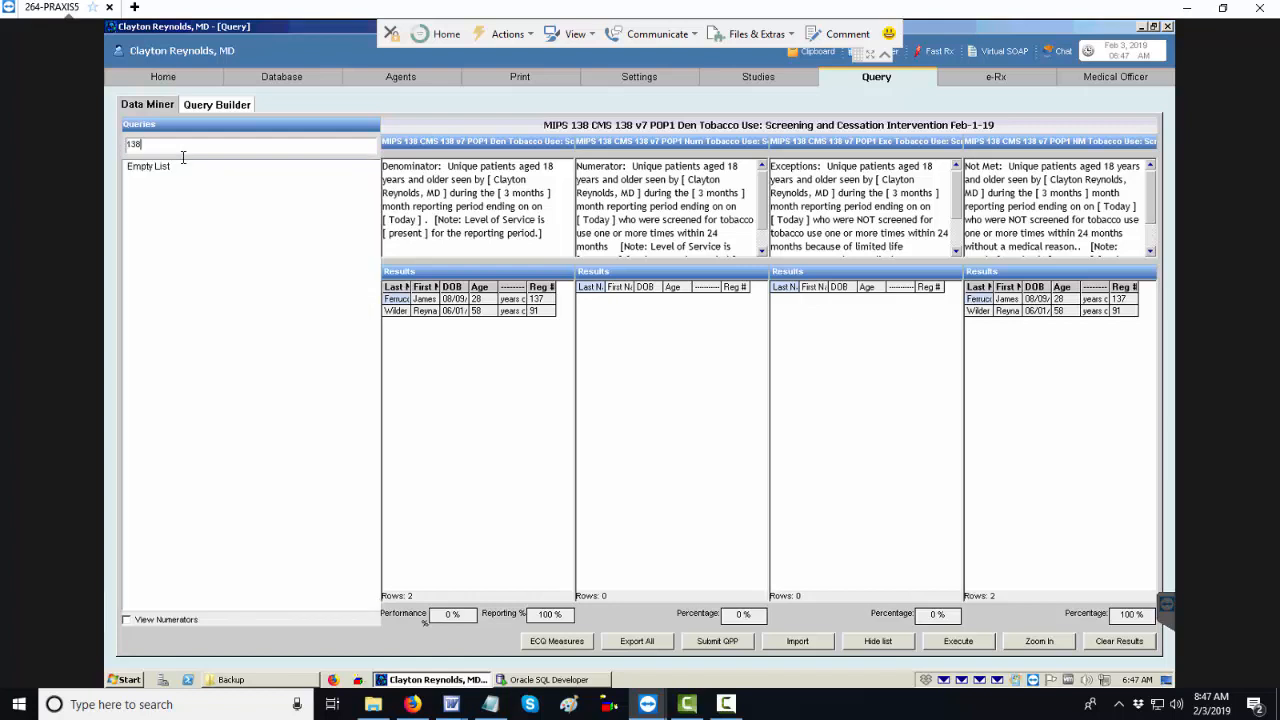
click(792, 641)
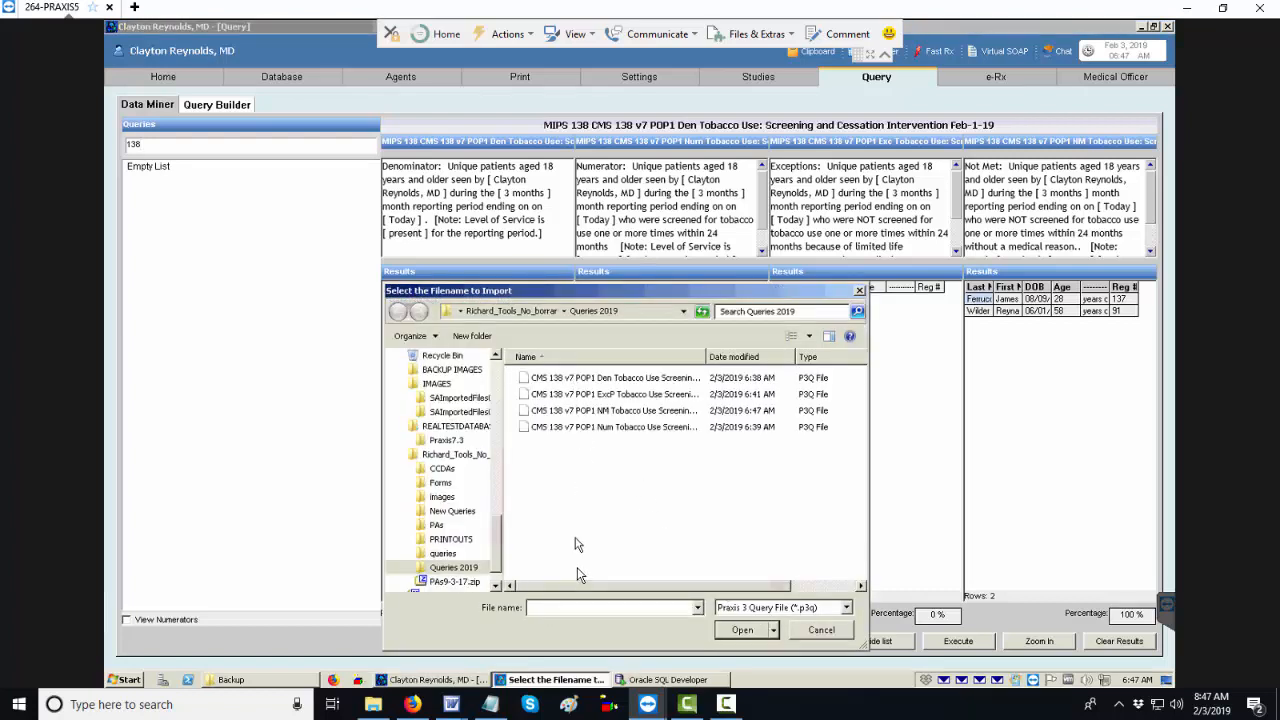
double_click(566, 380)
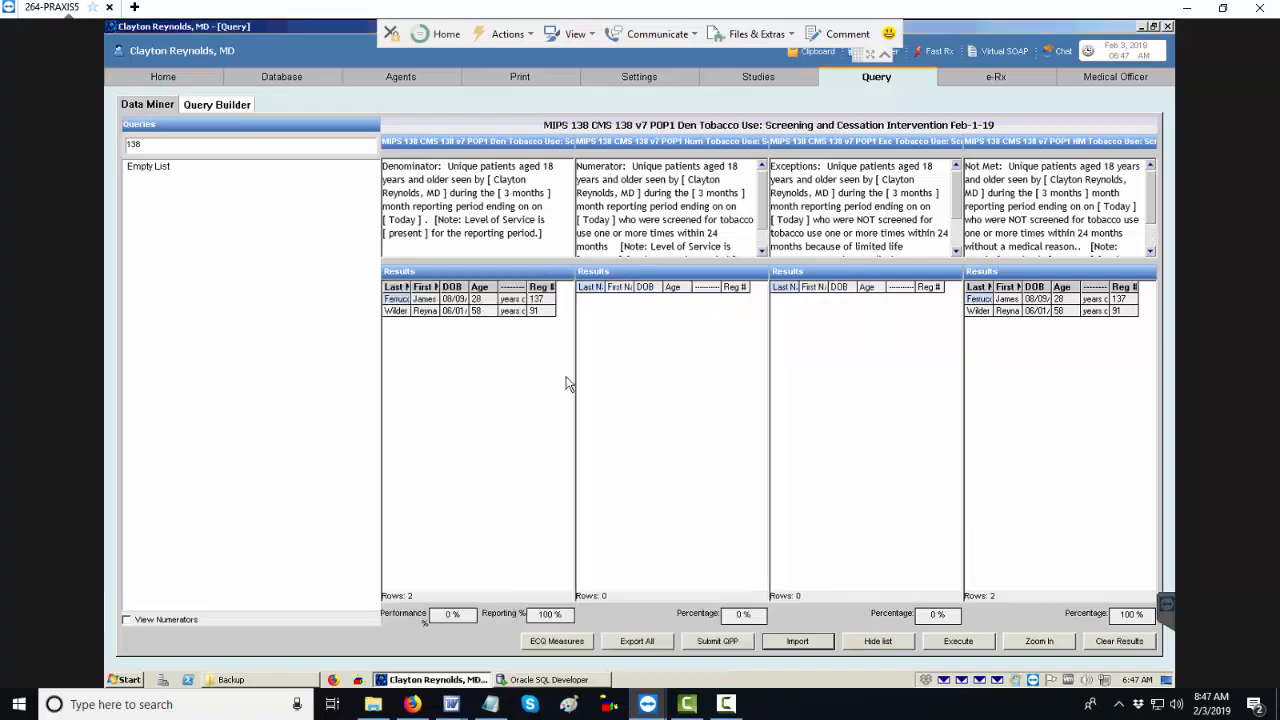
click(643, 363)
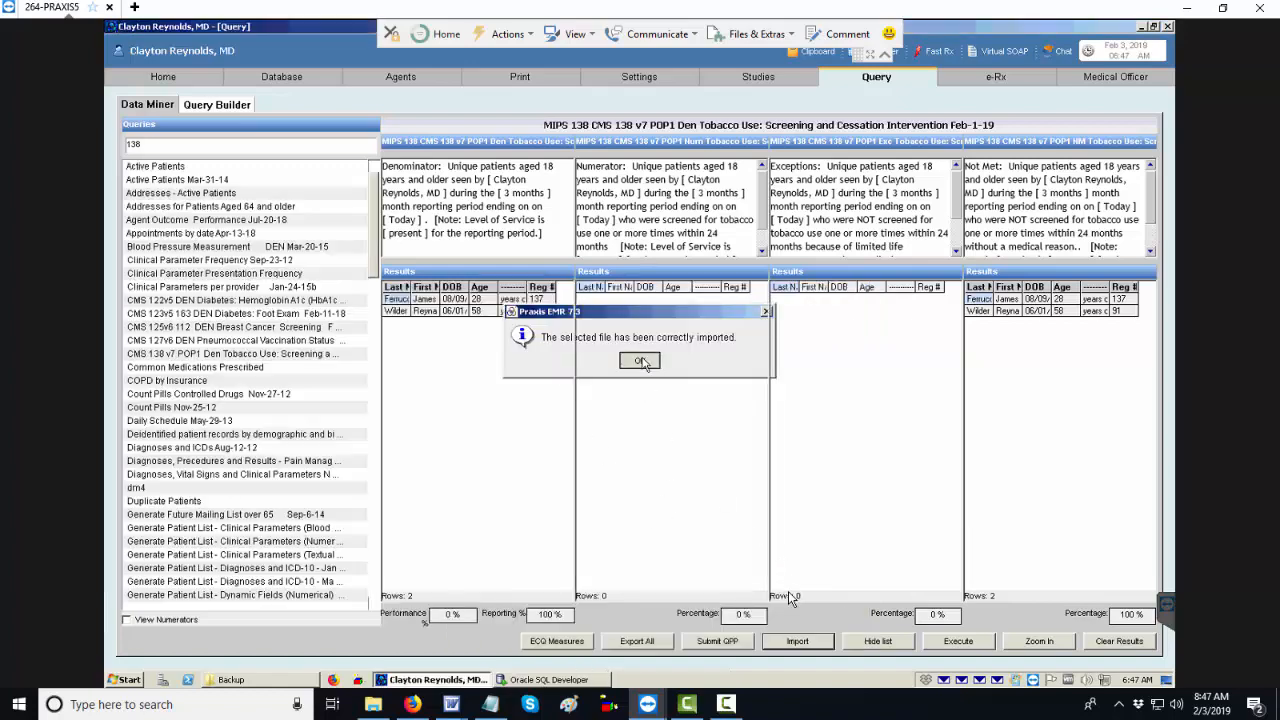
Step: Import the CMS 138 v7 POP1 ExcP and NM Tobacco Use query files from Queries 2019
click(783, 640)
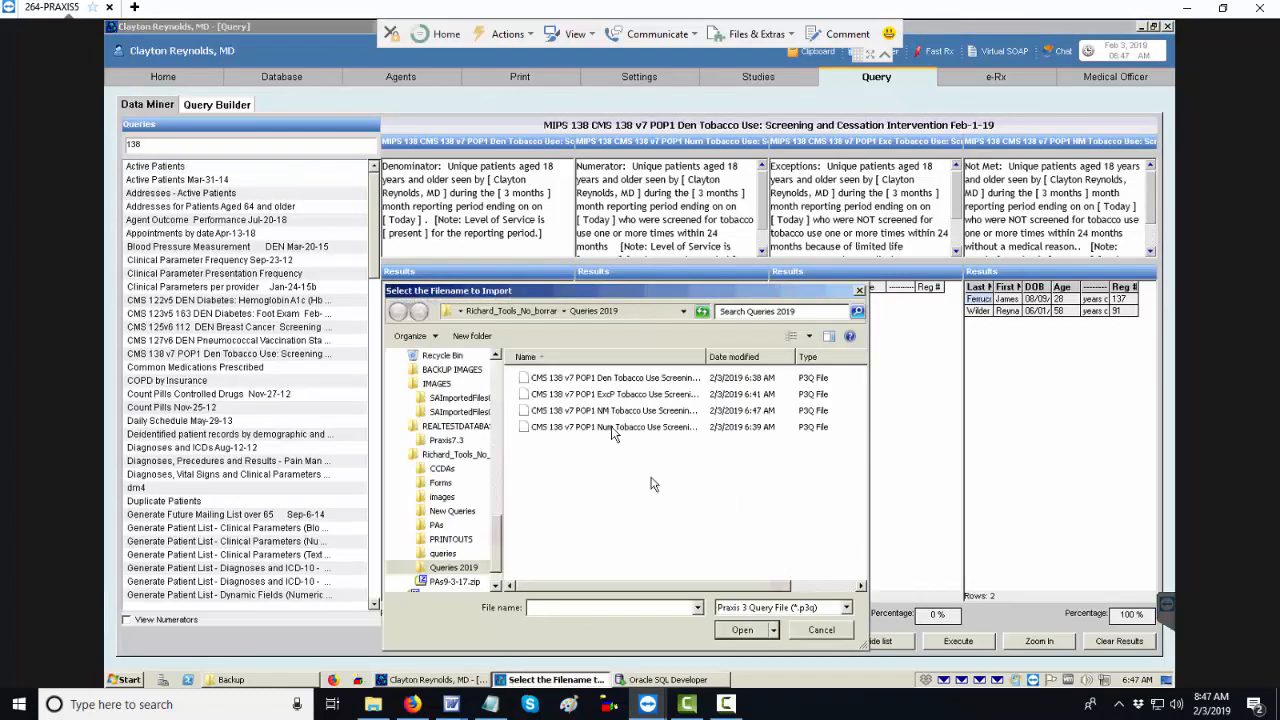
double_click(585, 396)
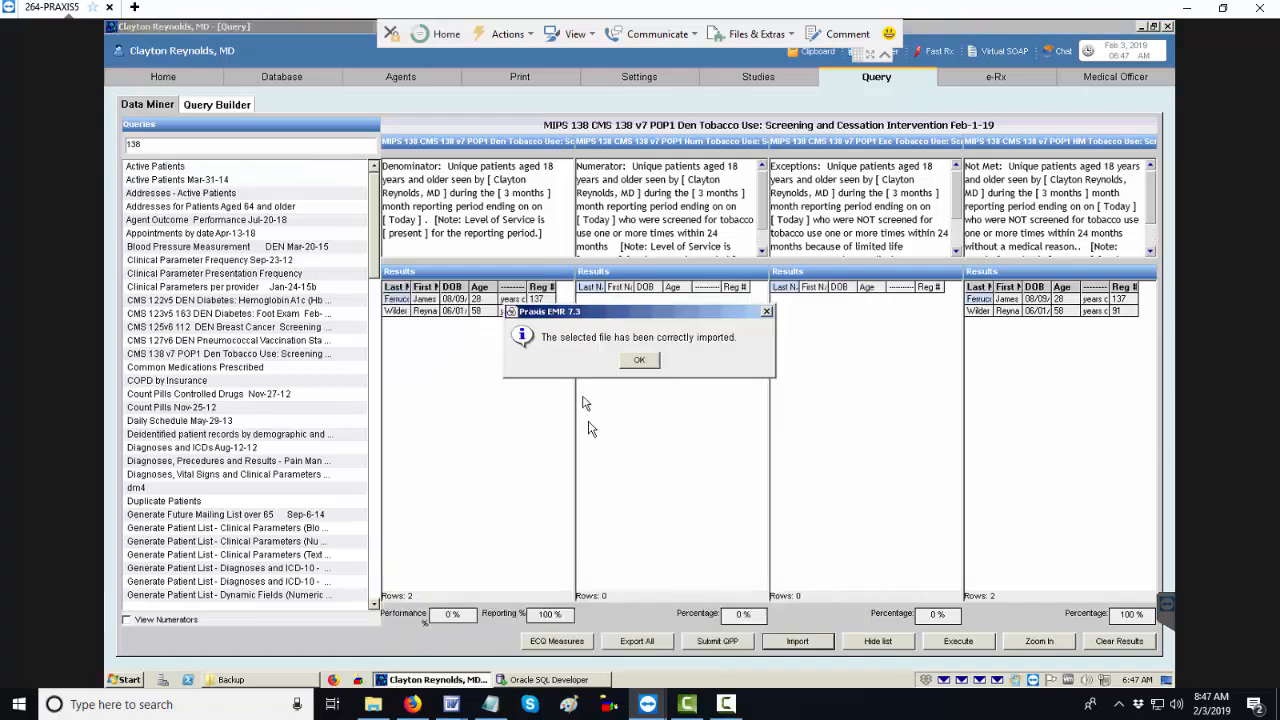
click(640, 362)
click(783, 643)
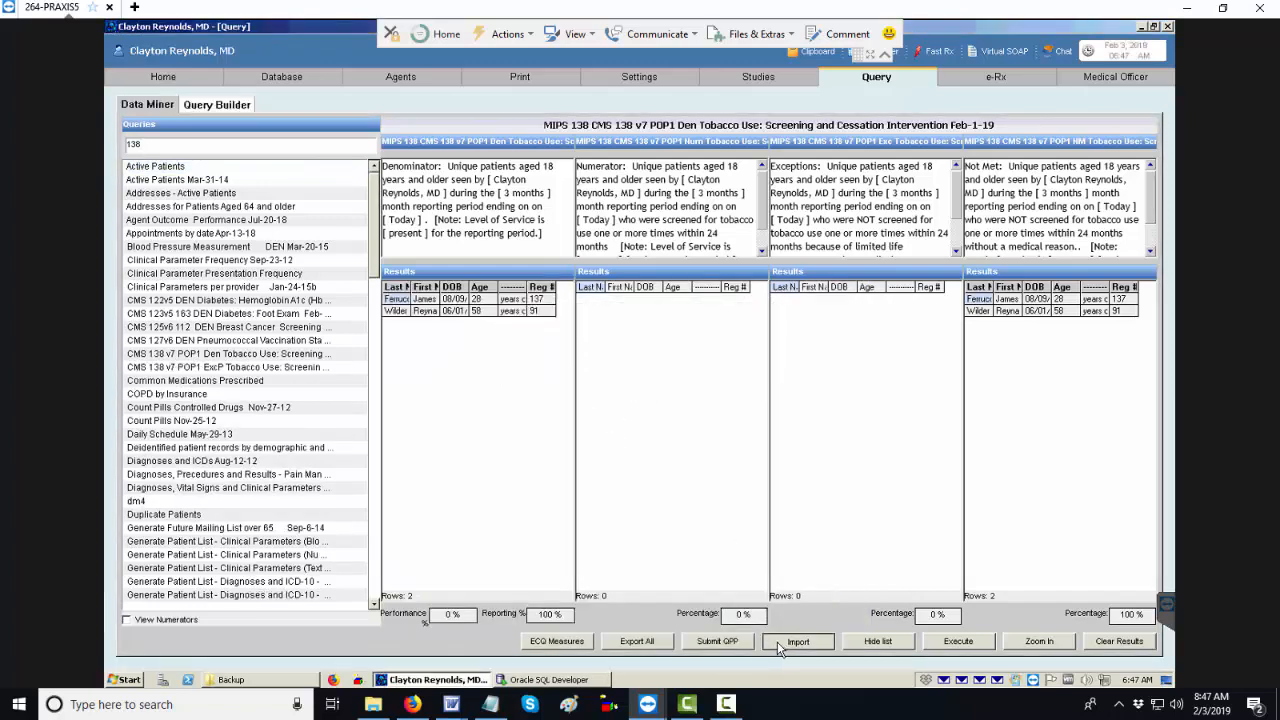
double_click(603, 411)
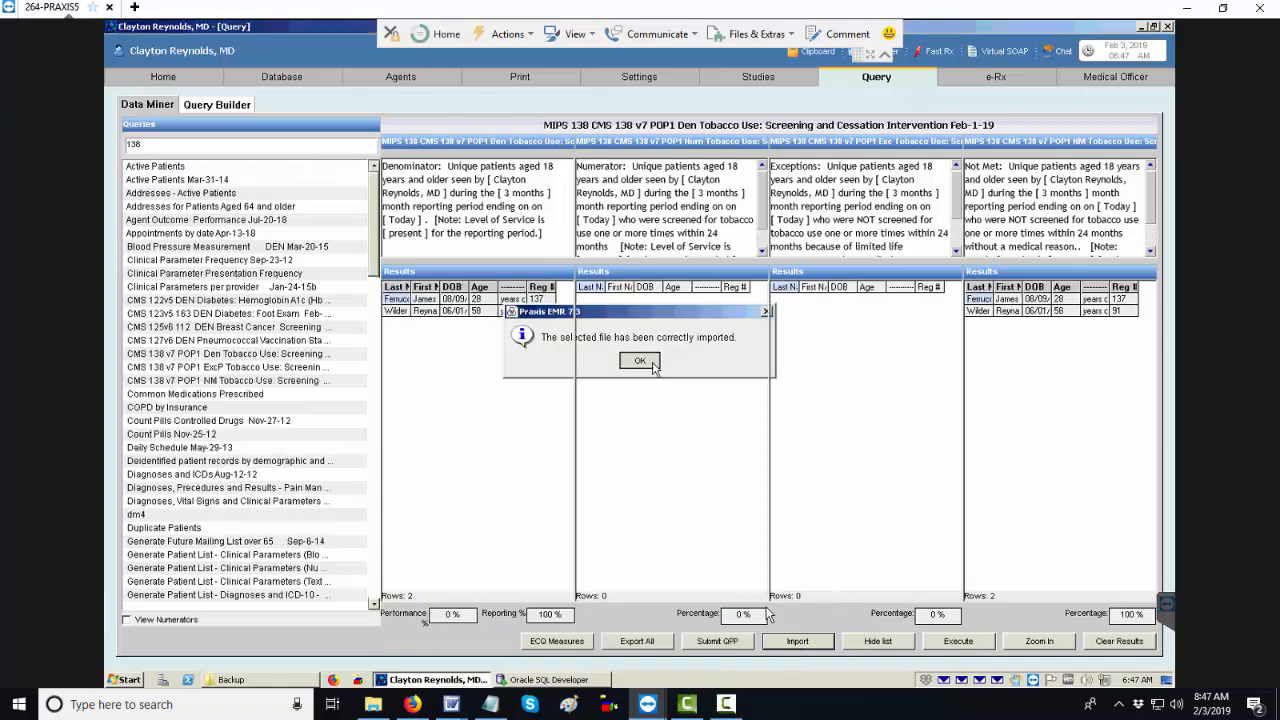
click(656, 371)
Step: Import the CMS 138 v7 POP1 Num Tobacco Use query file from Queries 2019
click(778, 639)
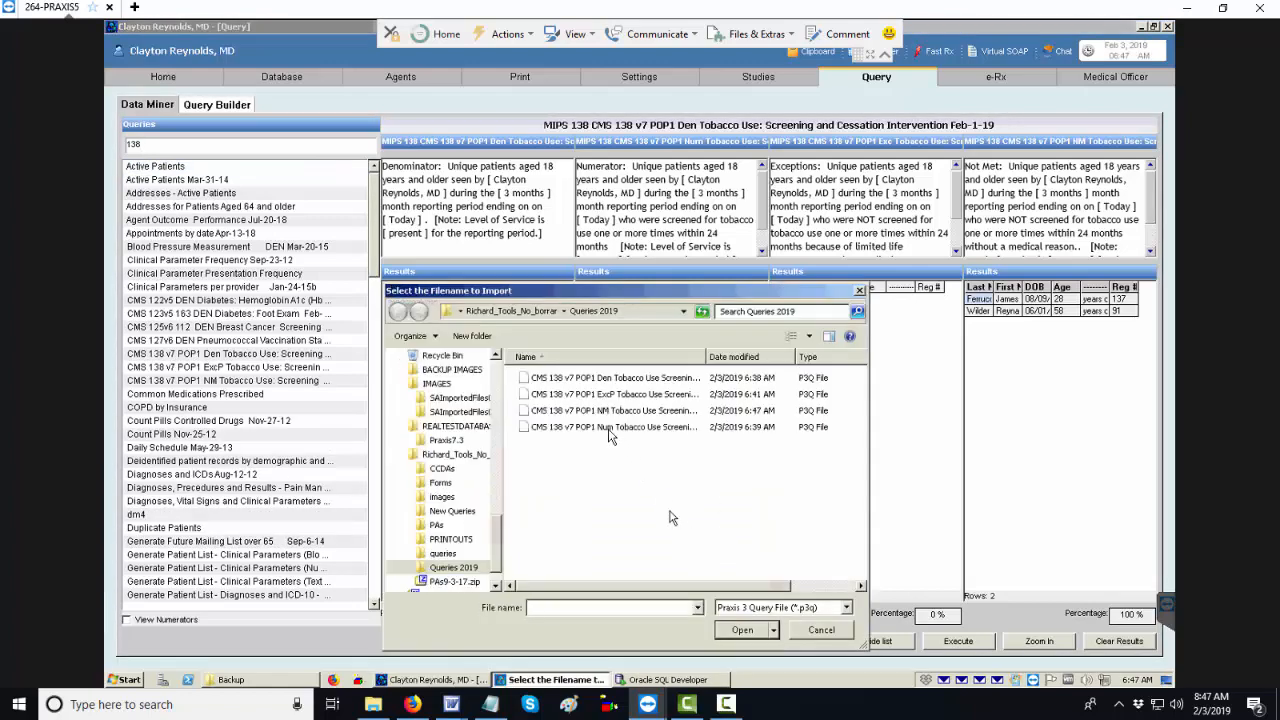
double_click(606, 427)
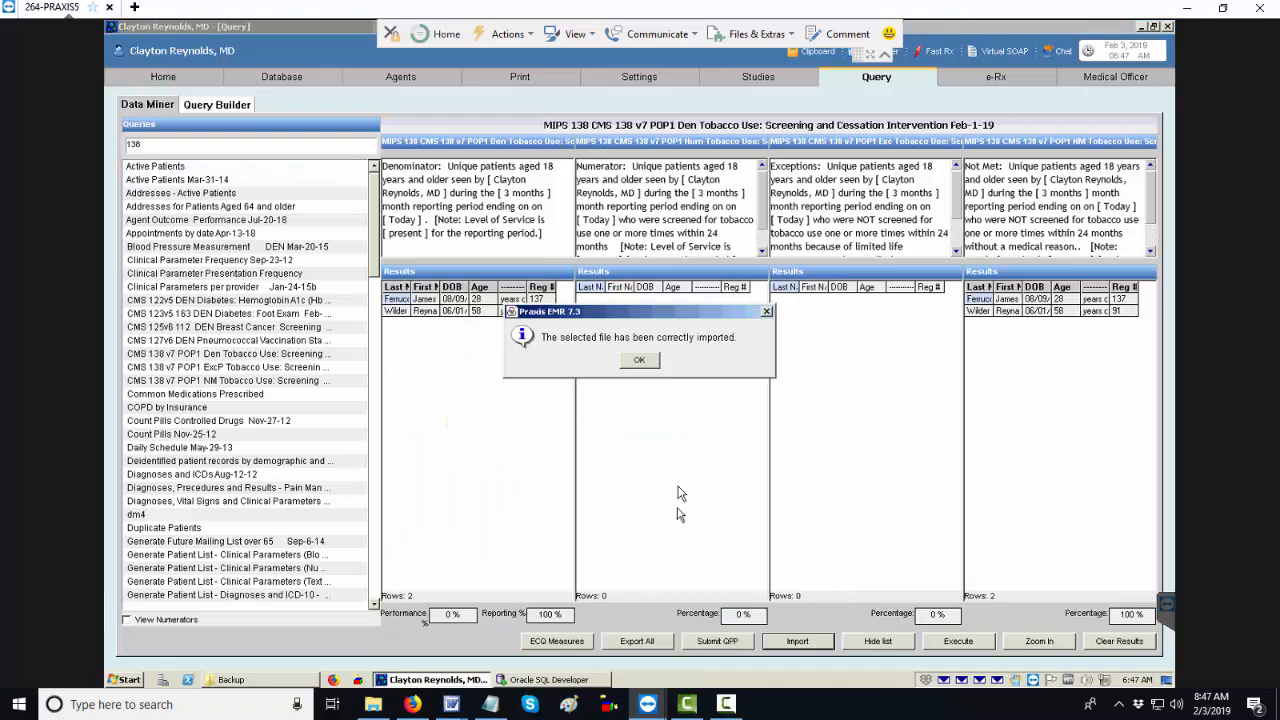
click(638, 368)
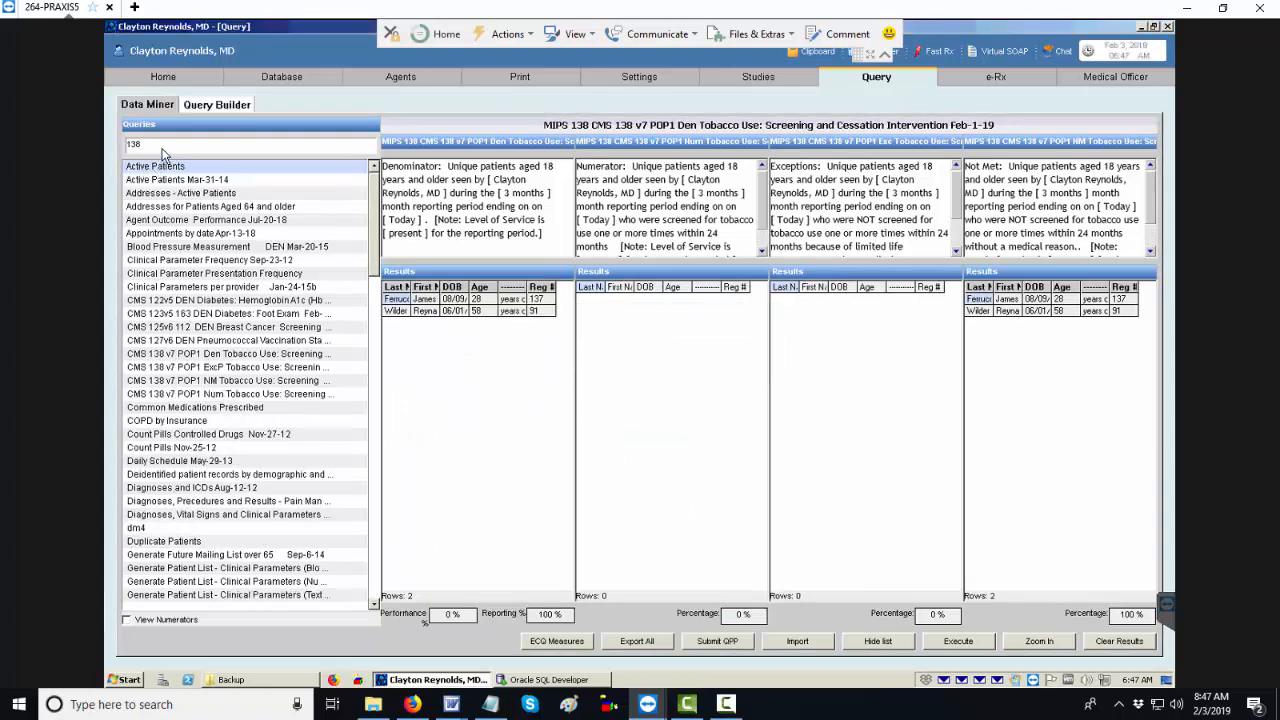
click(163, 146)
Step: Switch to SQL.doc in Word, locate the active NM query, and highlight the PAHNum and PAHExc conditions in its WHERE clause
key(alt+Tab)
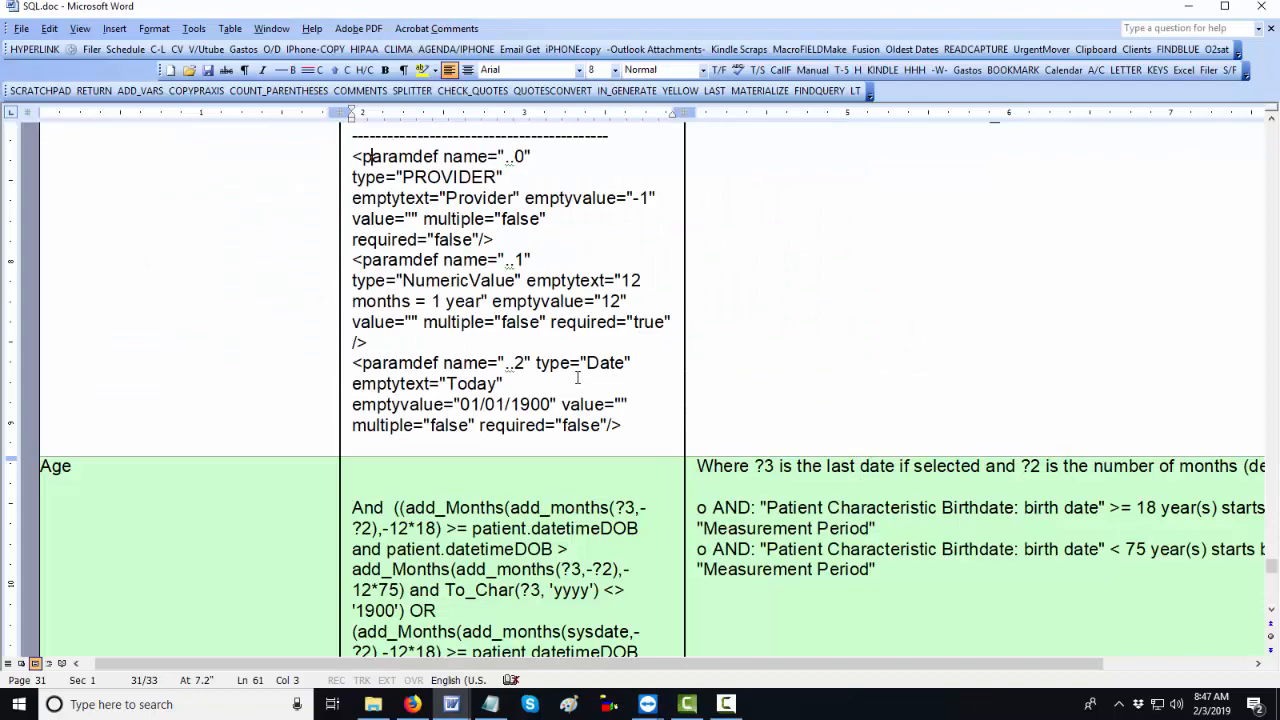
scroll(991, 360, up, 4)
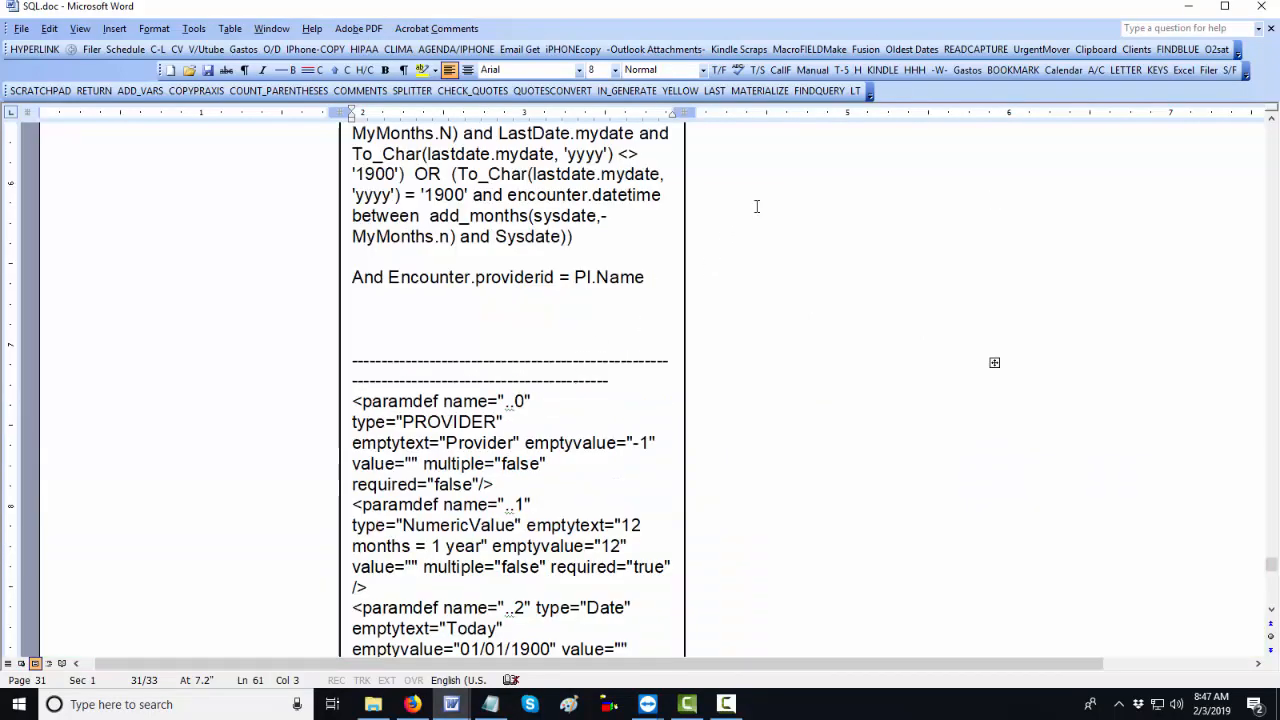
click(855, 90)
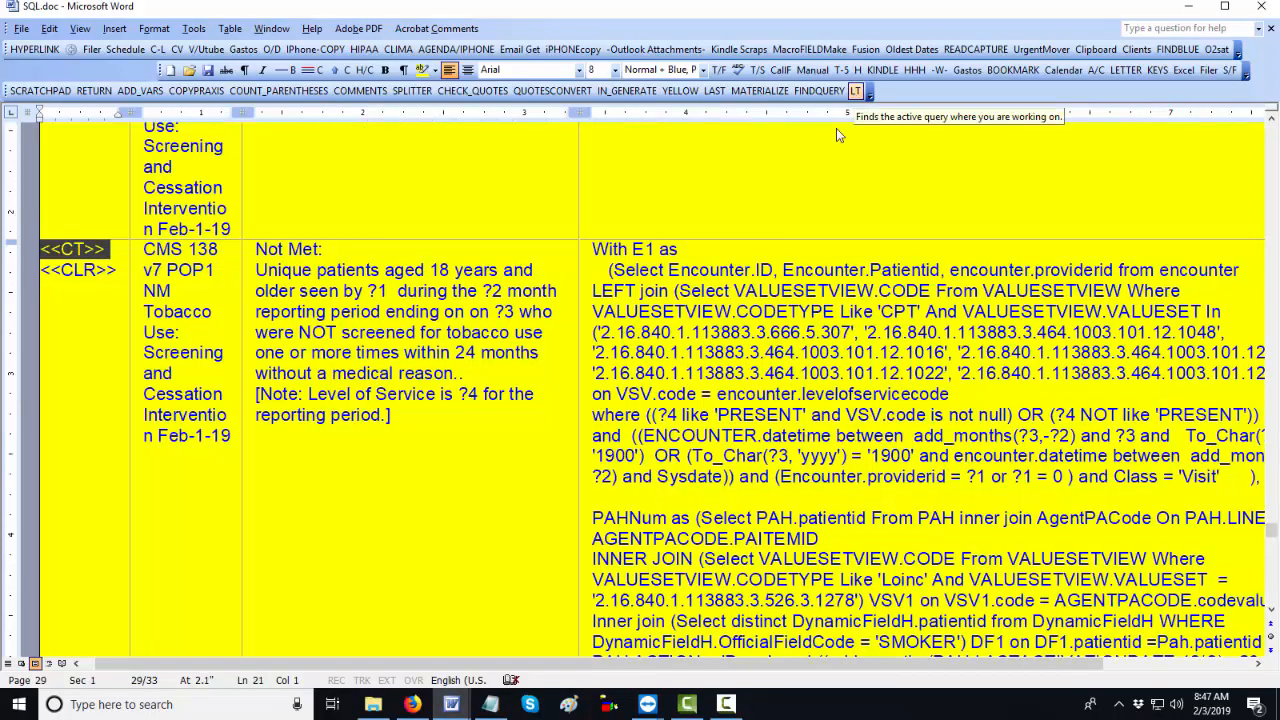
scroll(748, 308, down, 10)
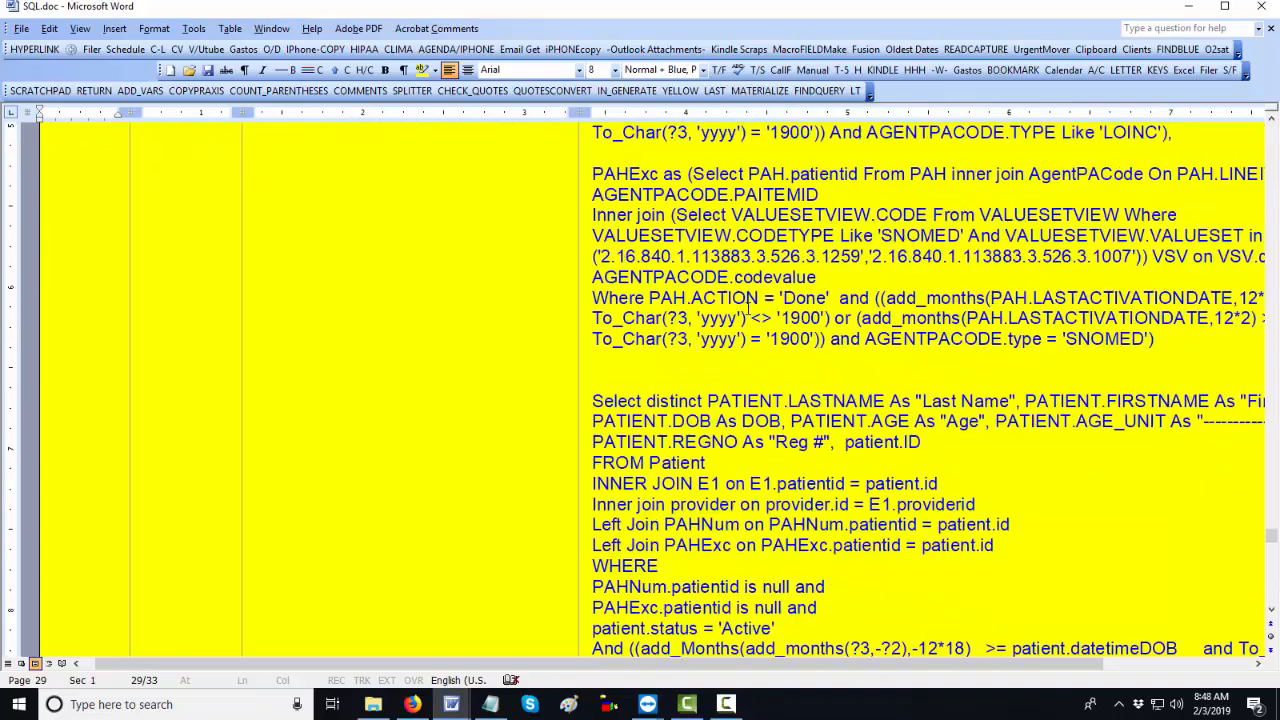
scroll(748, 308, down, 3)
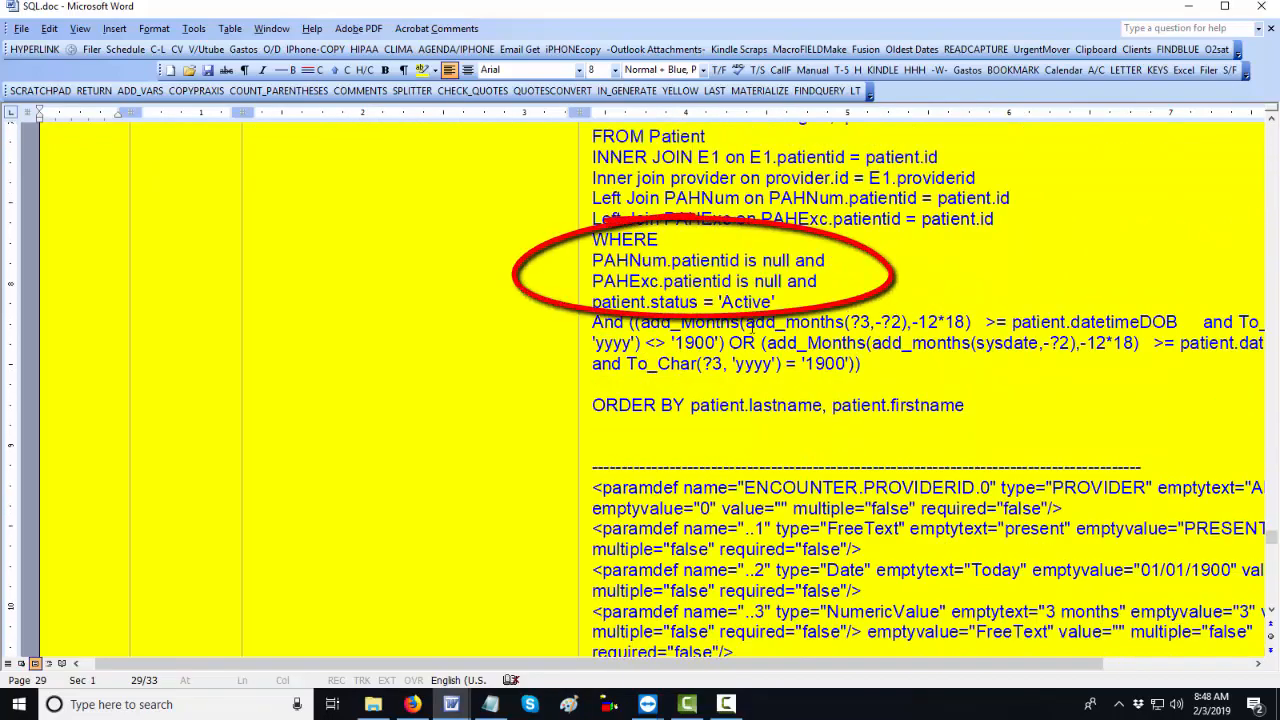
drag(826, 284, 592, 262)
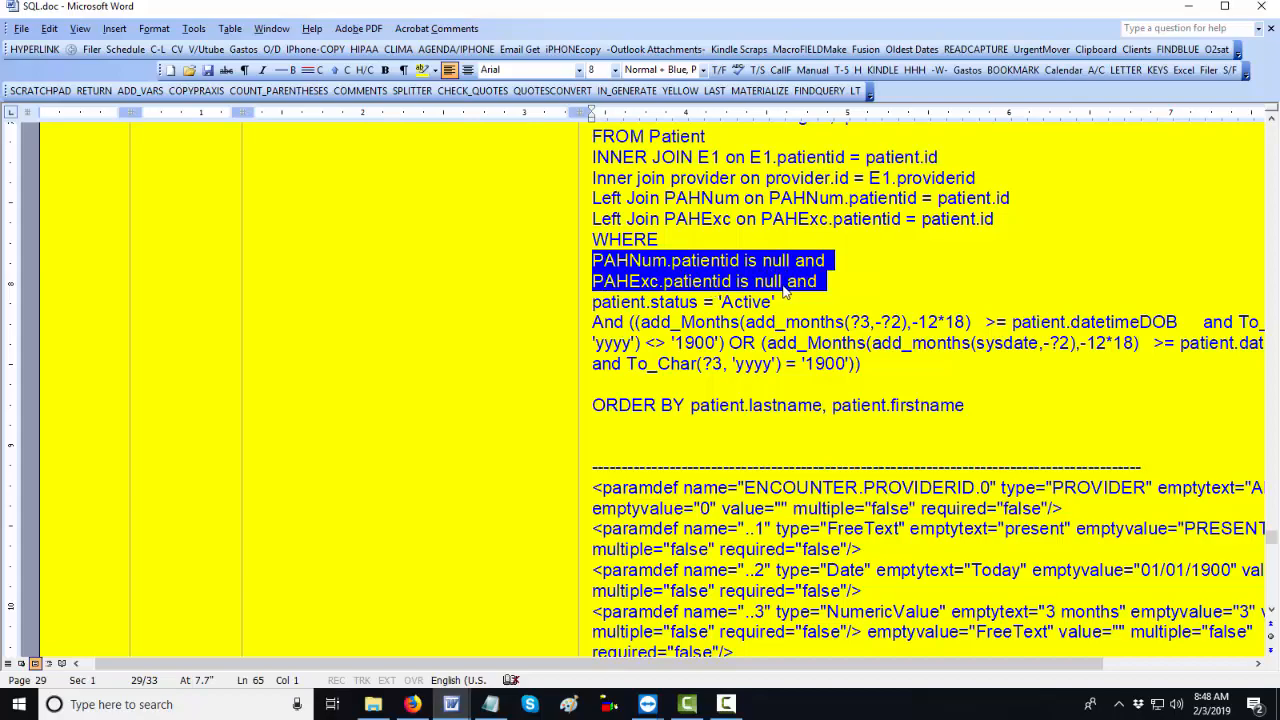
Step: Expand the CMS 138 v7 POP1 ExcP entry and highlight the PAHNum and PAHExc conditions in its WHERE clause
scroll(795, 283, up, 15)
scroll(787, 283, up, 4)
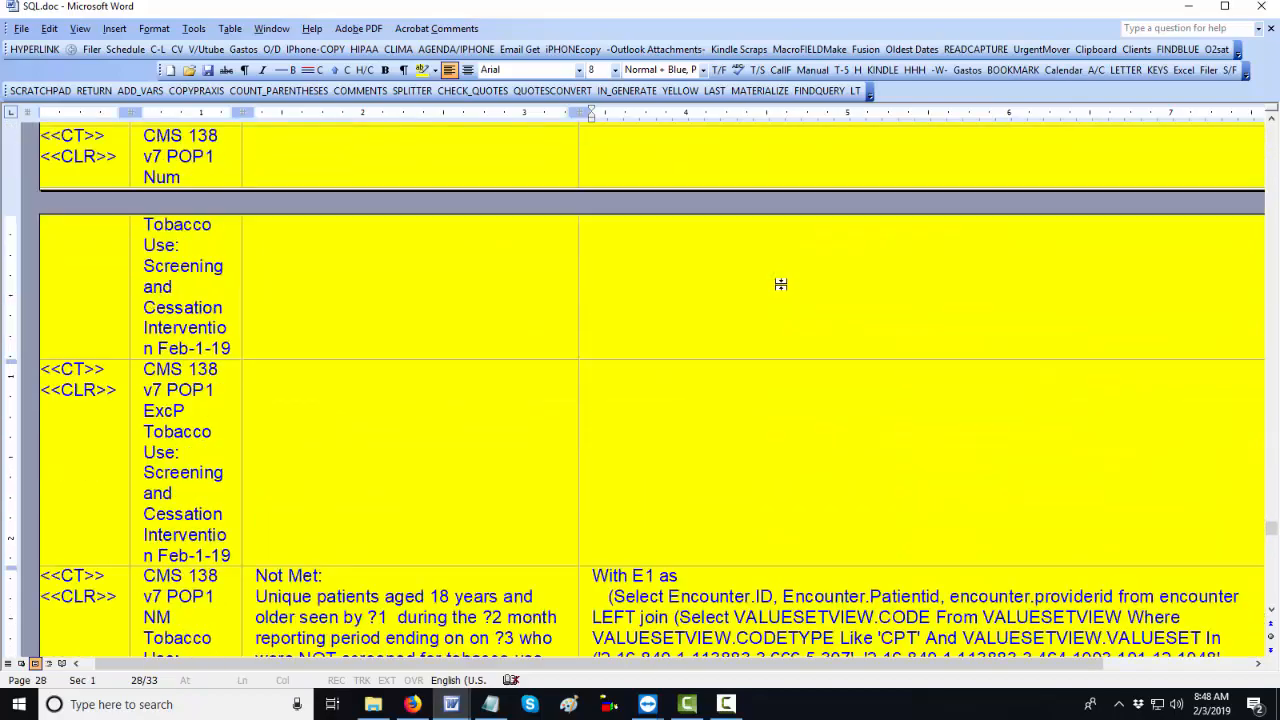
double_click(83, 369)
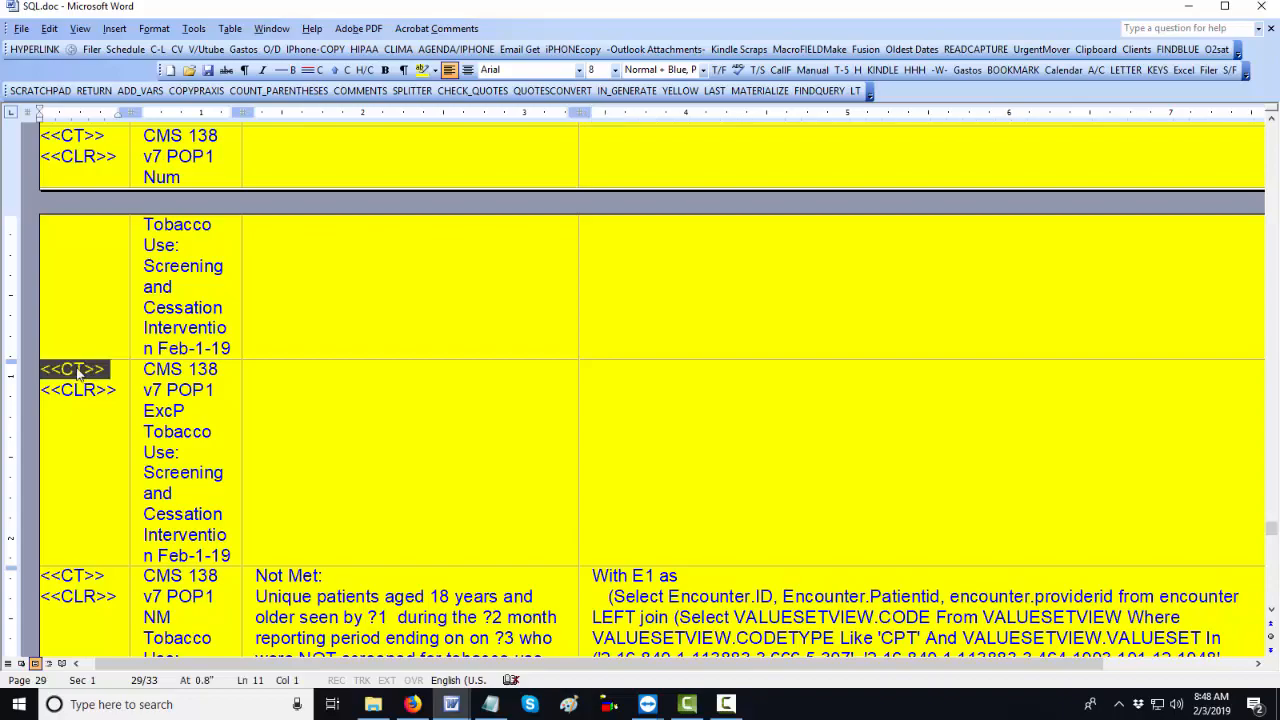
scroll(645, 400, down, 9)
scroll(648, 400, down, 3)
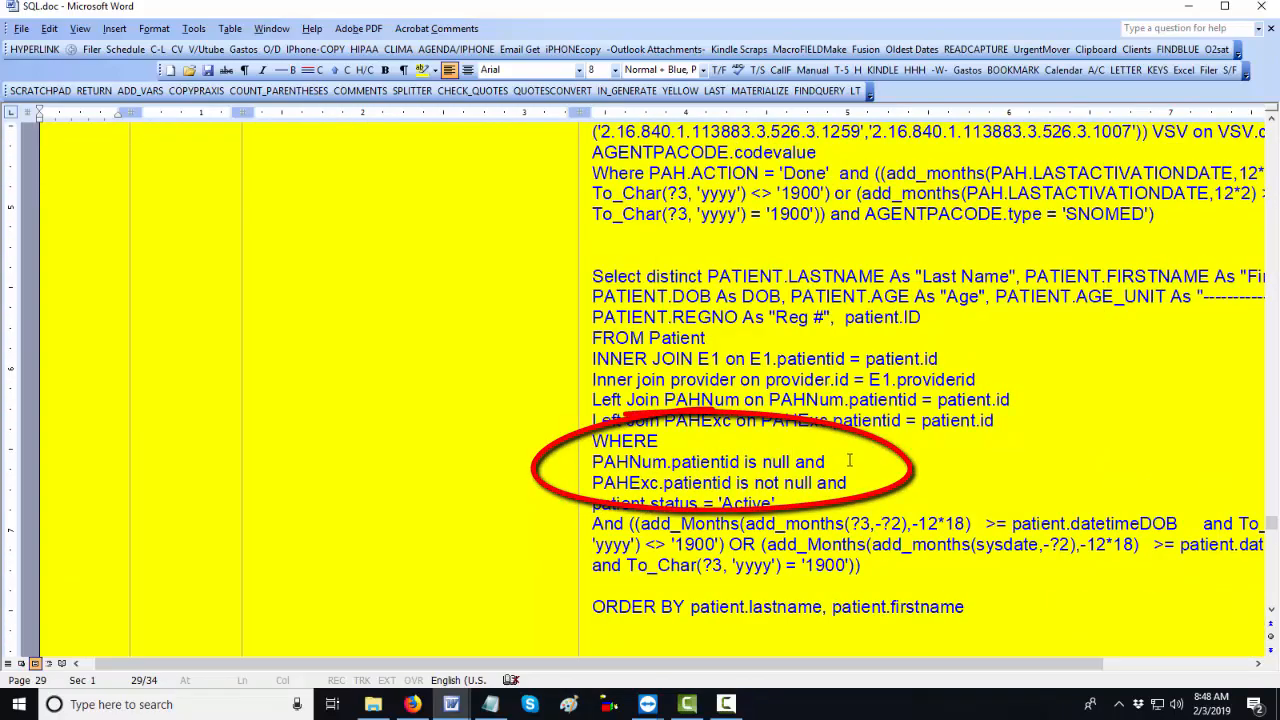
drag(849, 461, 592, 462)
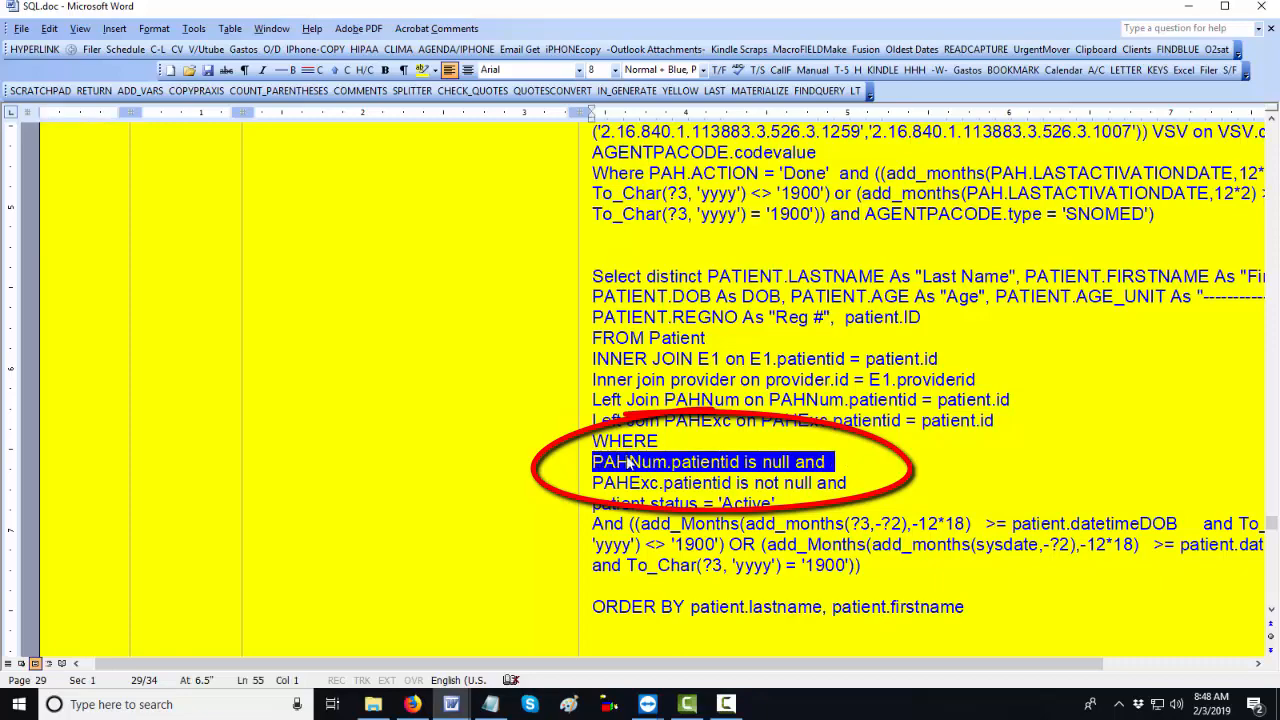
drag(857, 483, 592, 483)
Step: Expand the CMS 138 v7 POP1 Num entry and highlight the PAHNum.patientid condition in its WHERE clause
scroll(634, 466, up, 15)
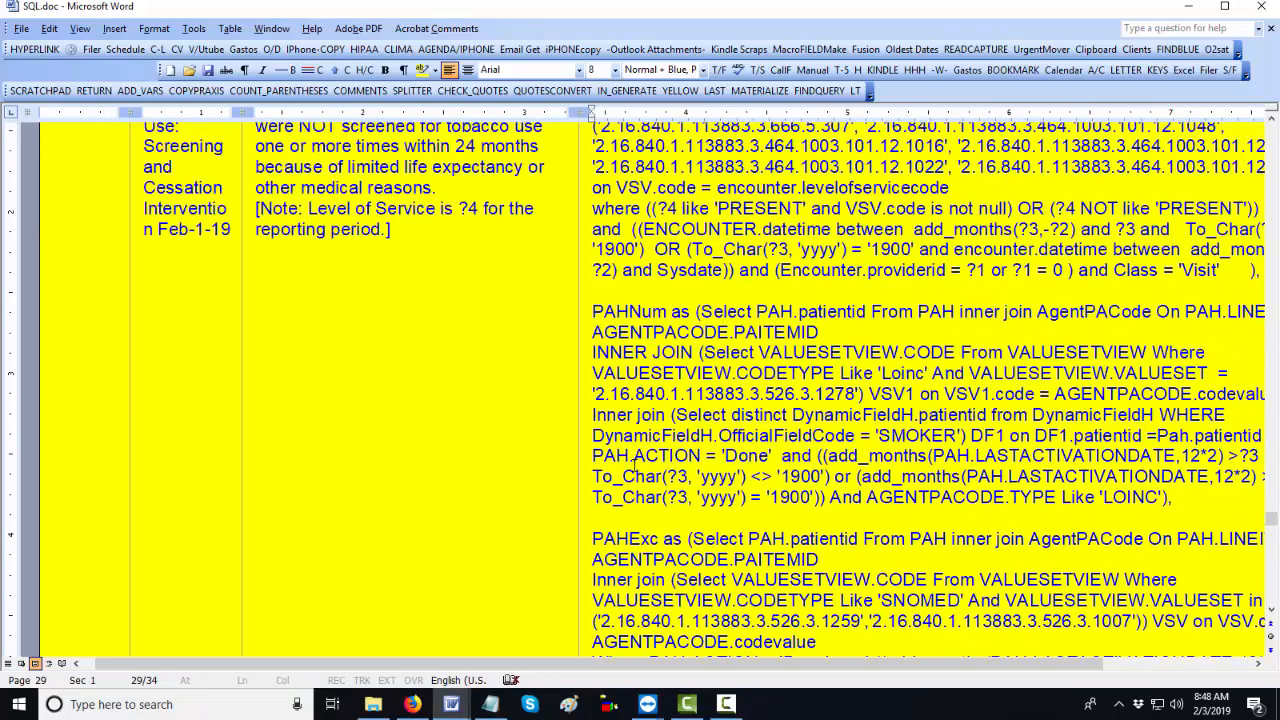
scroll(630, 465, up, 4)
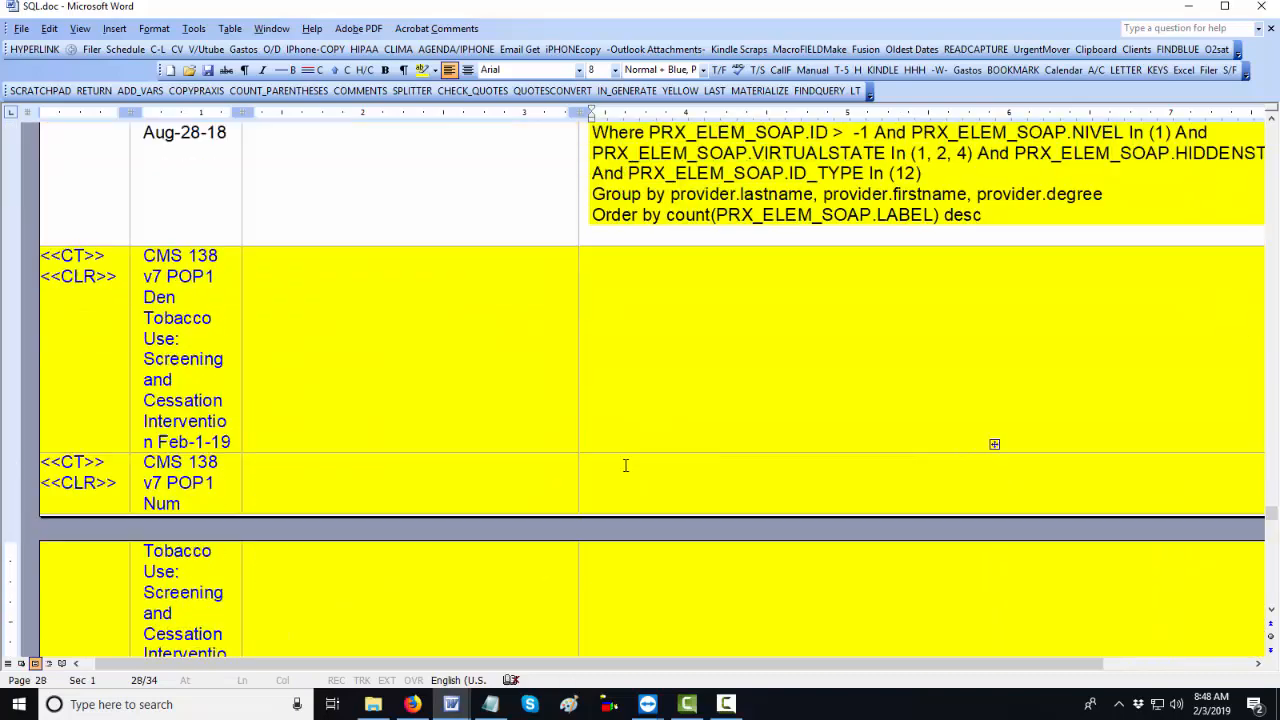
double_click(81, 465)
scroll(710, 523, down, 15)
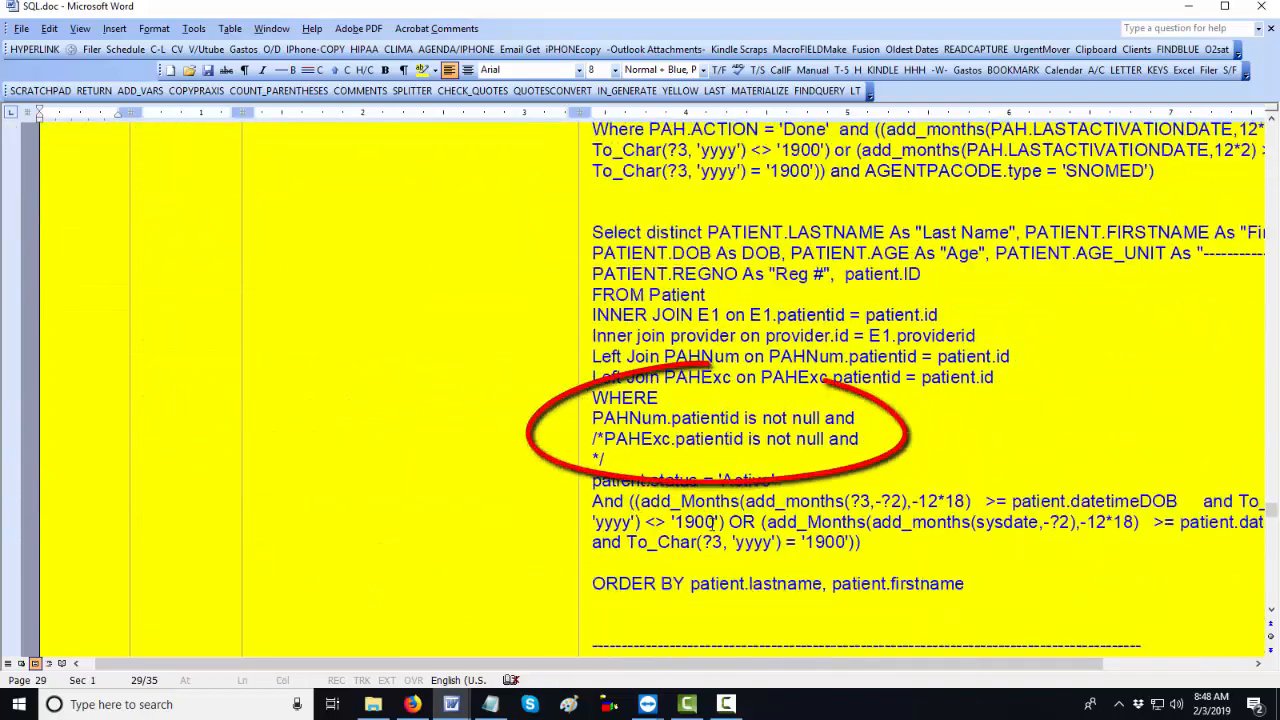
drag(870, 420, 592, 419)
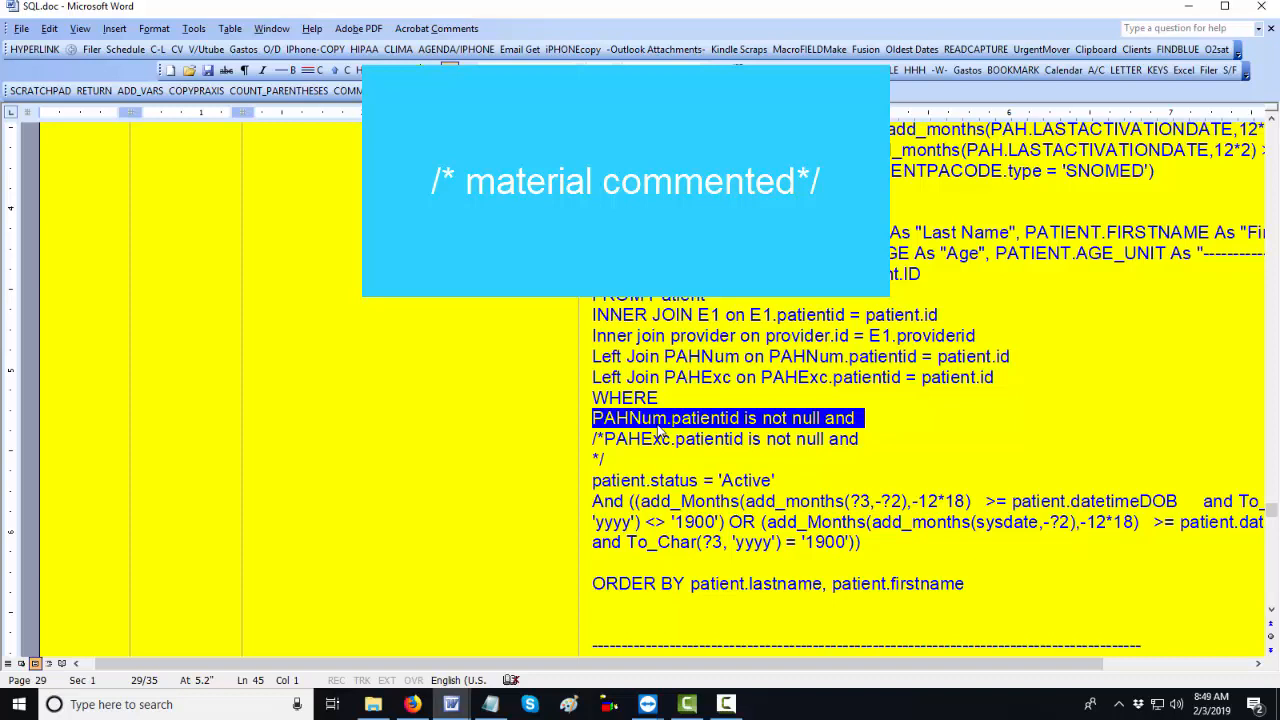
Step: Try the COMMENTS macro on the Num query's already commented PAHExc.patientid condition, and reverse it
drag(627, 460, 585, 444)
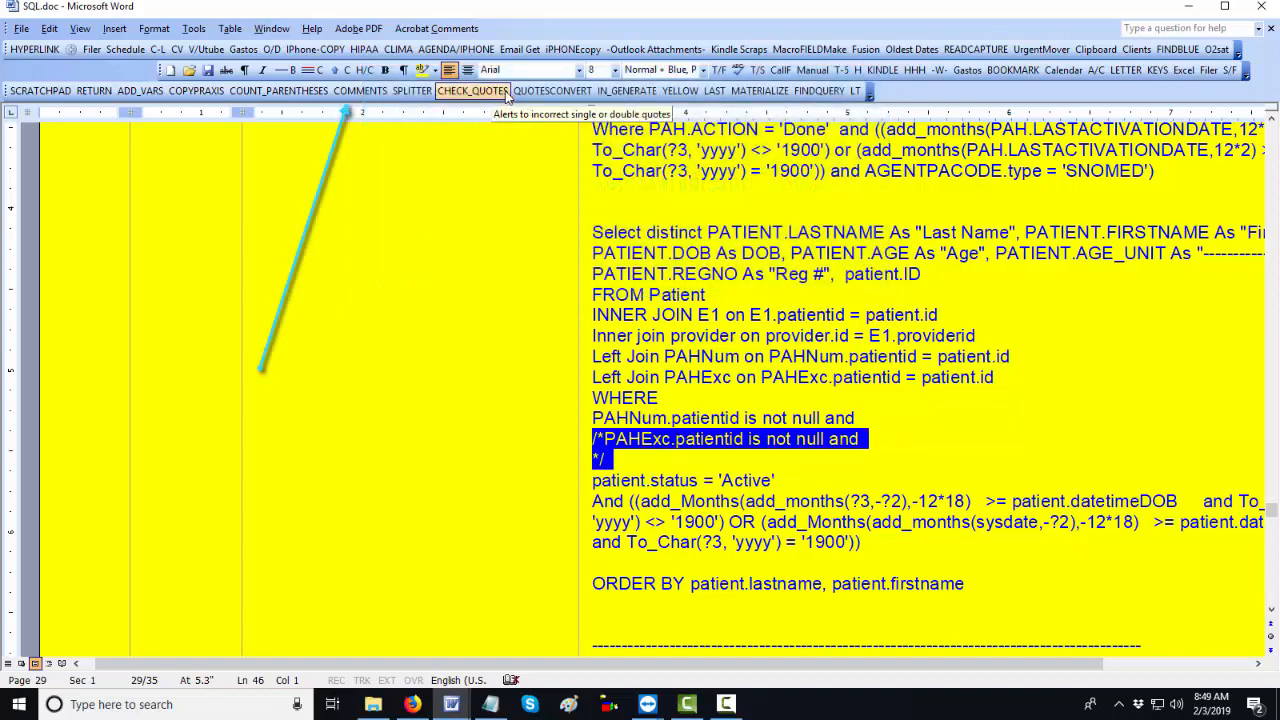
click(366, 92)
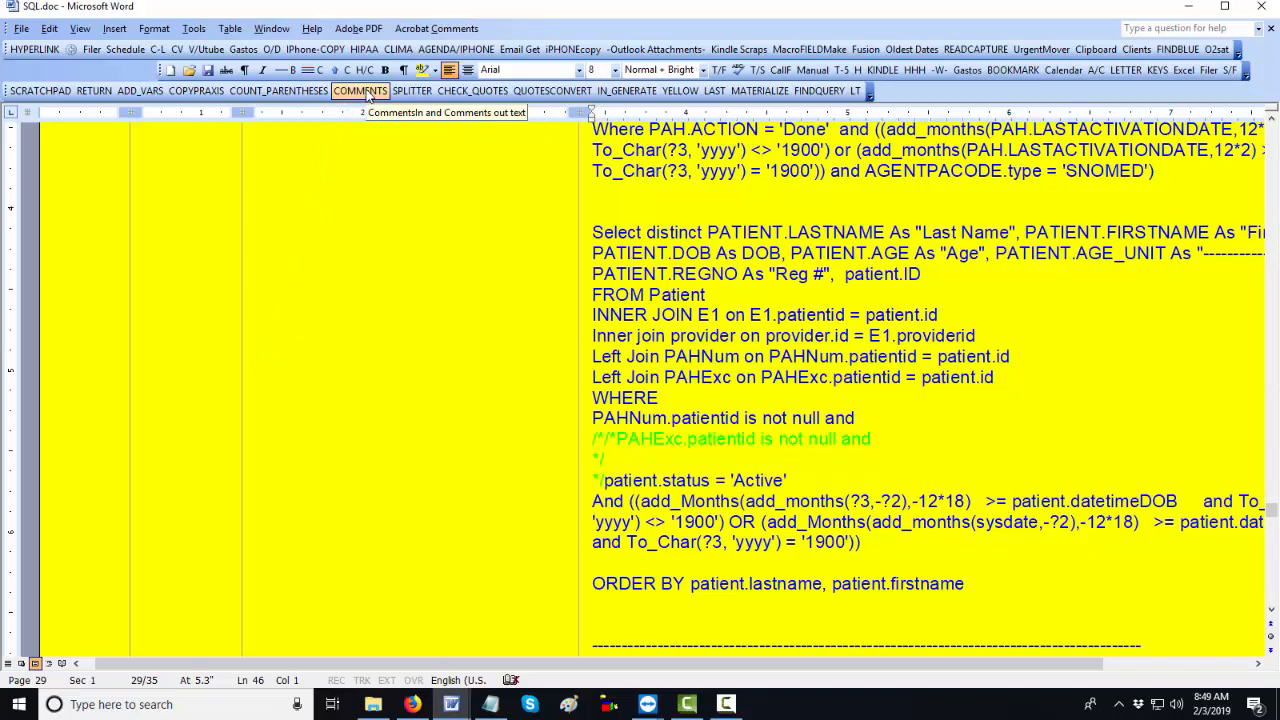
click(366, 92)
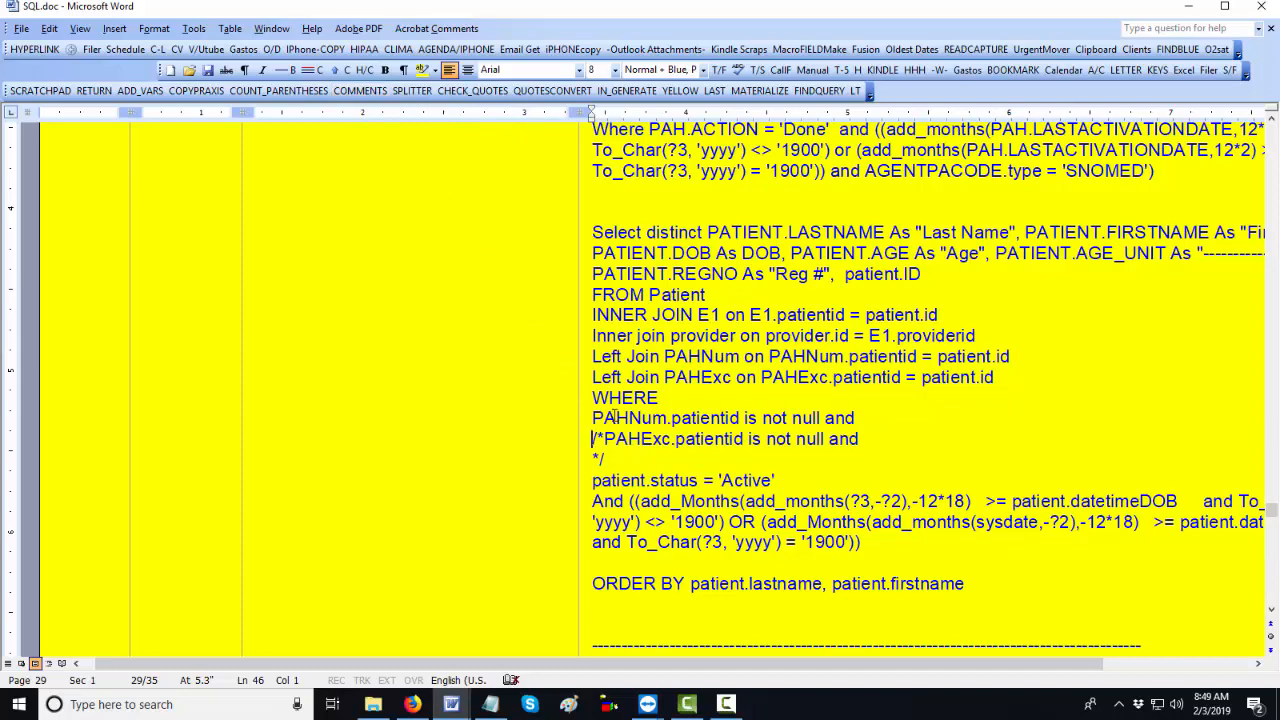
Step: Remove the /* and */ comment markers around the Num query's PAHExc.patientid condition
key(Delete)
key(Delete)
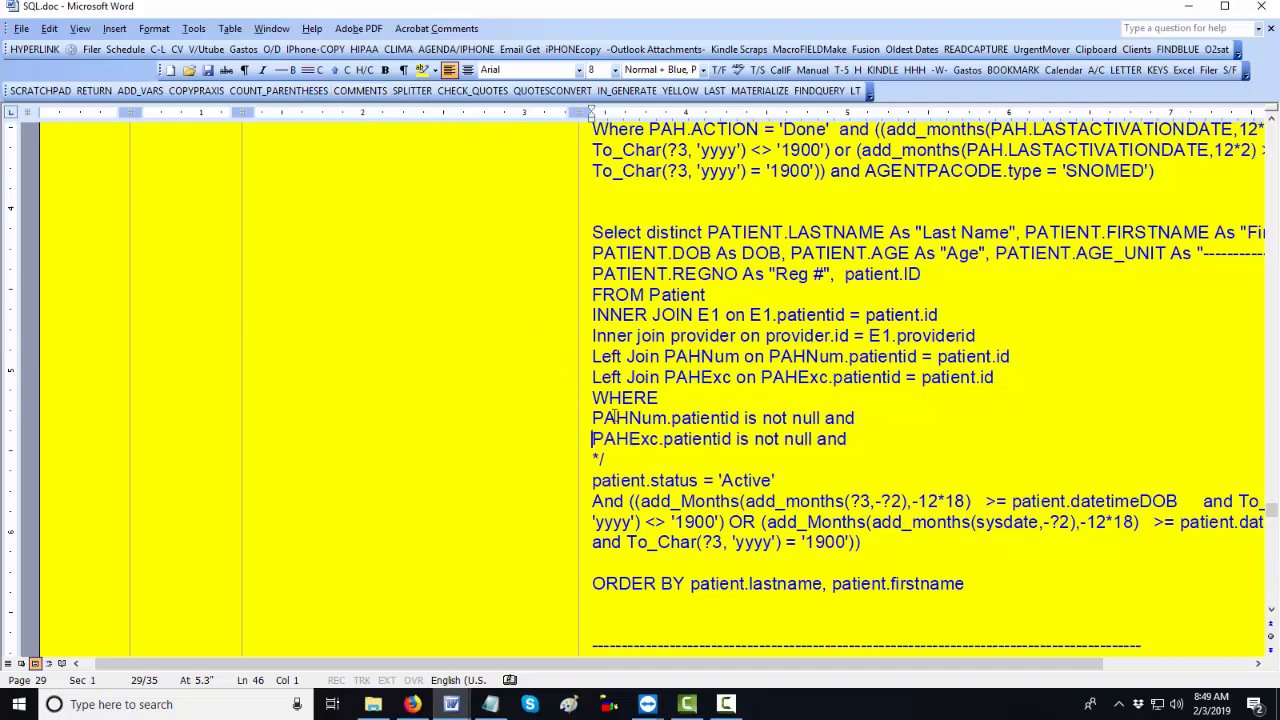
key(Down)
key(shift+Down)
key(Delete)
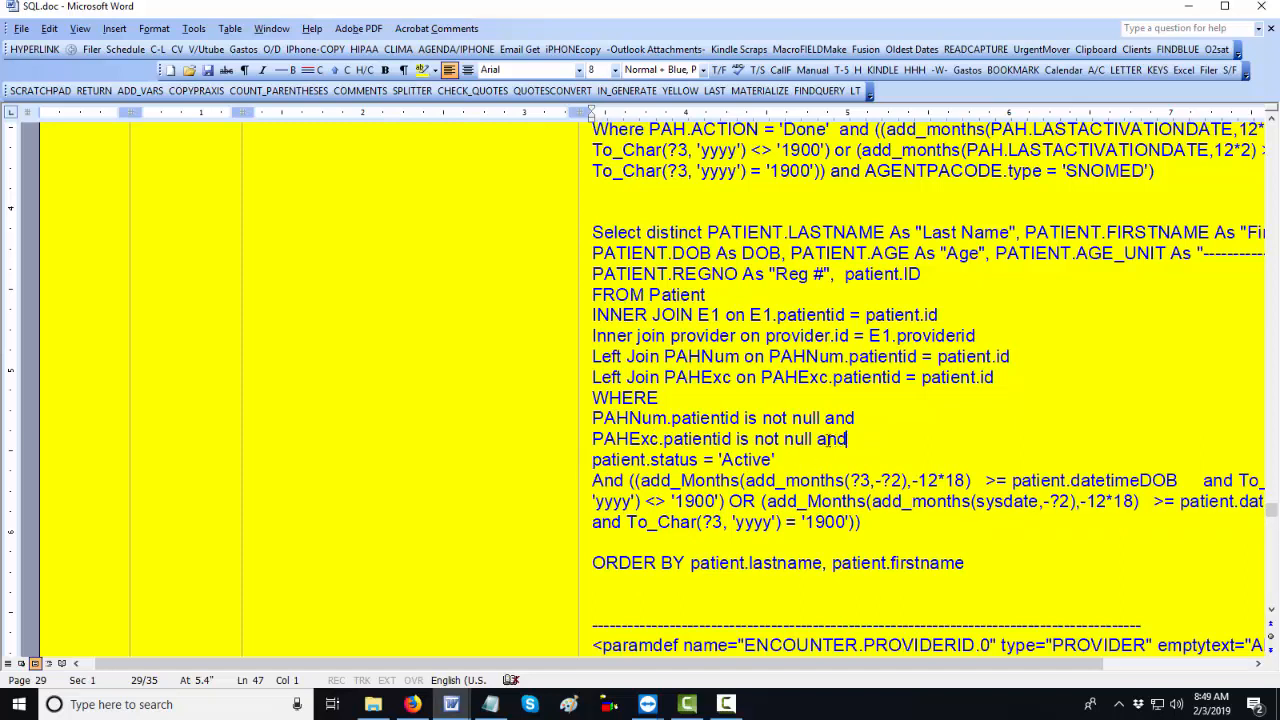
Step: Comment out the Num query's "PAHExc.patientid is not null and" line with the COMMENTS macro
drag(848, 440, 590, 440)
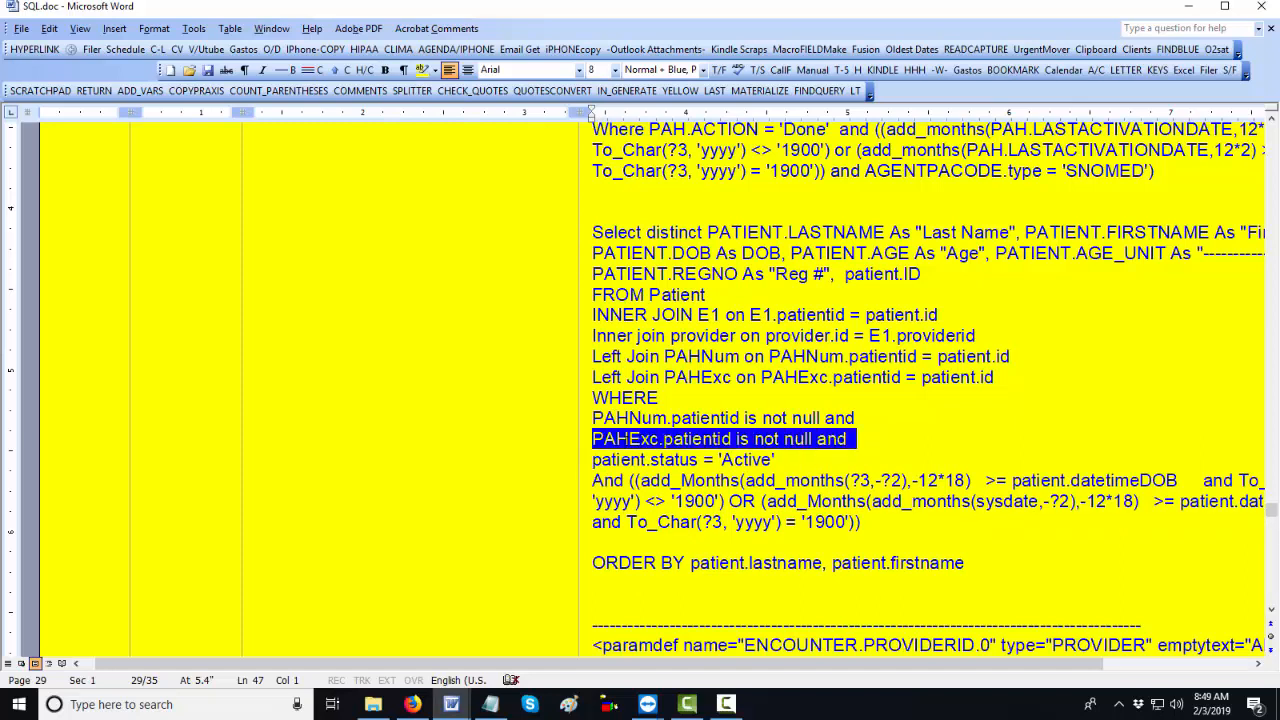
click(358, 91)
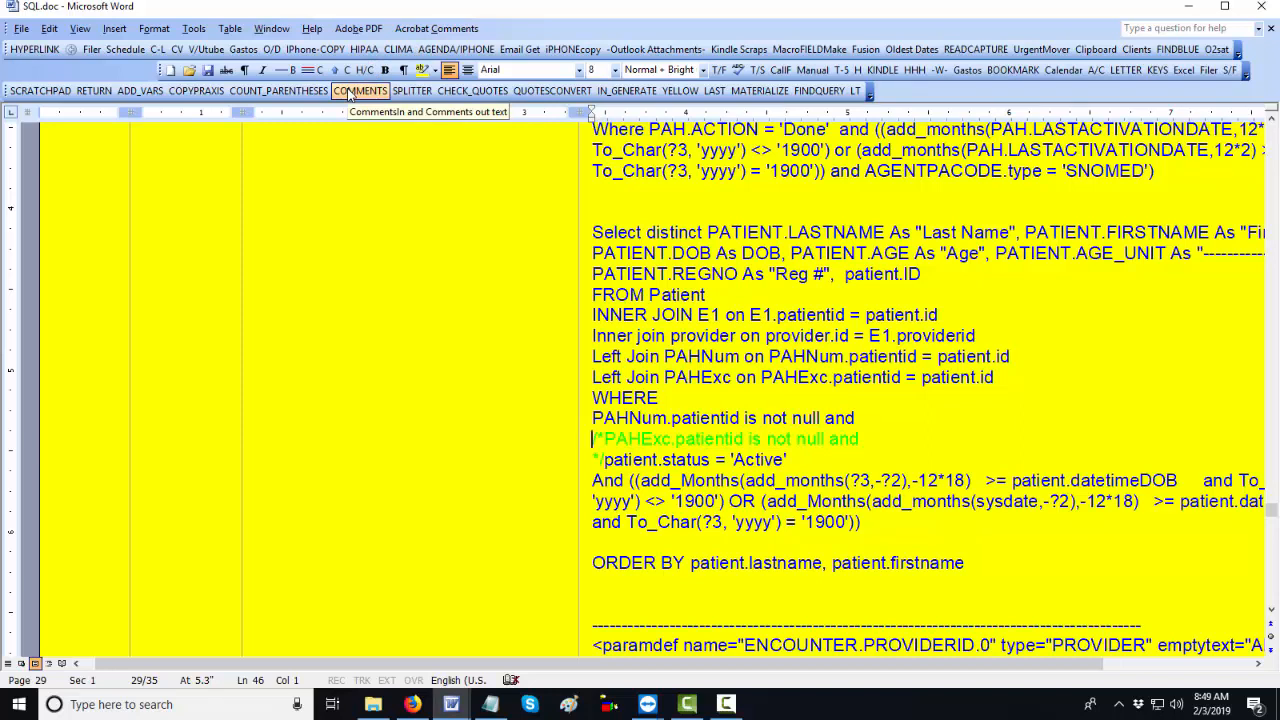
click(643, 440)
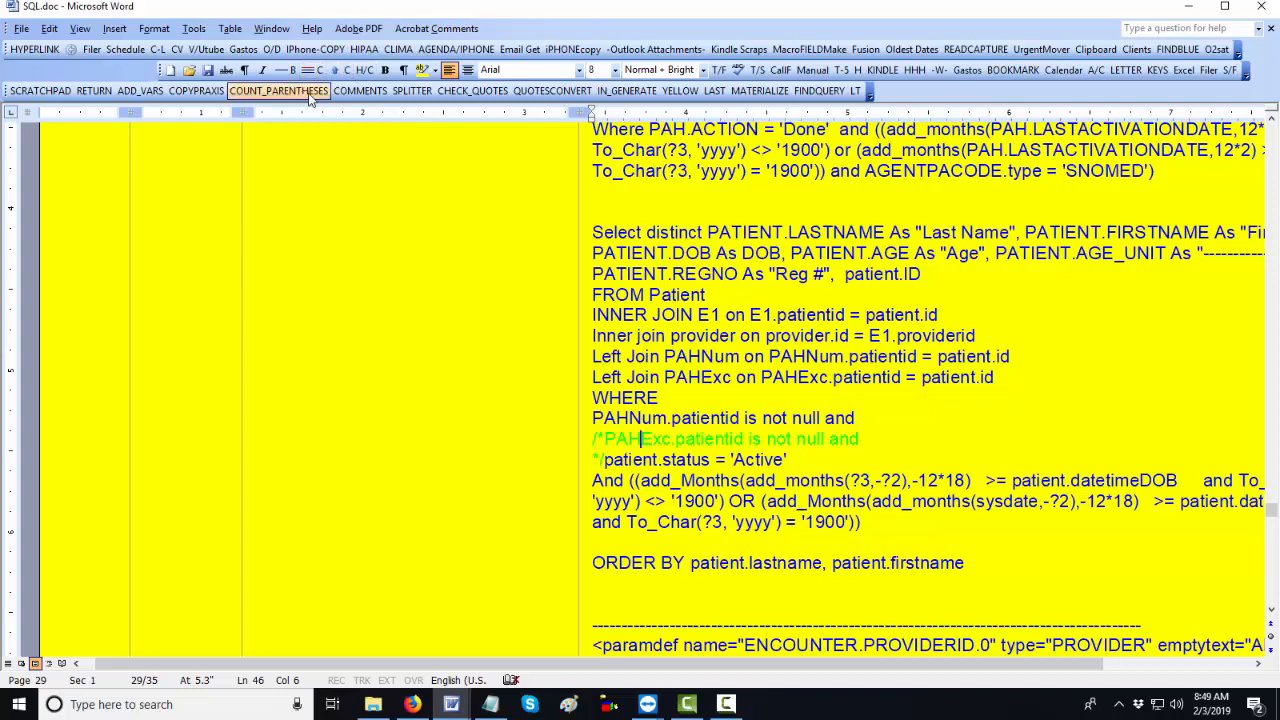
Step: Uncomment the Num query's "PAHExc.patientid is not null and" line, comment it out again with the COMMENTS macro, and save the document
click(358, 91)
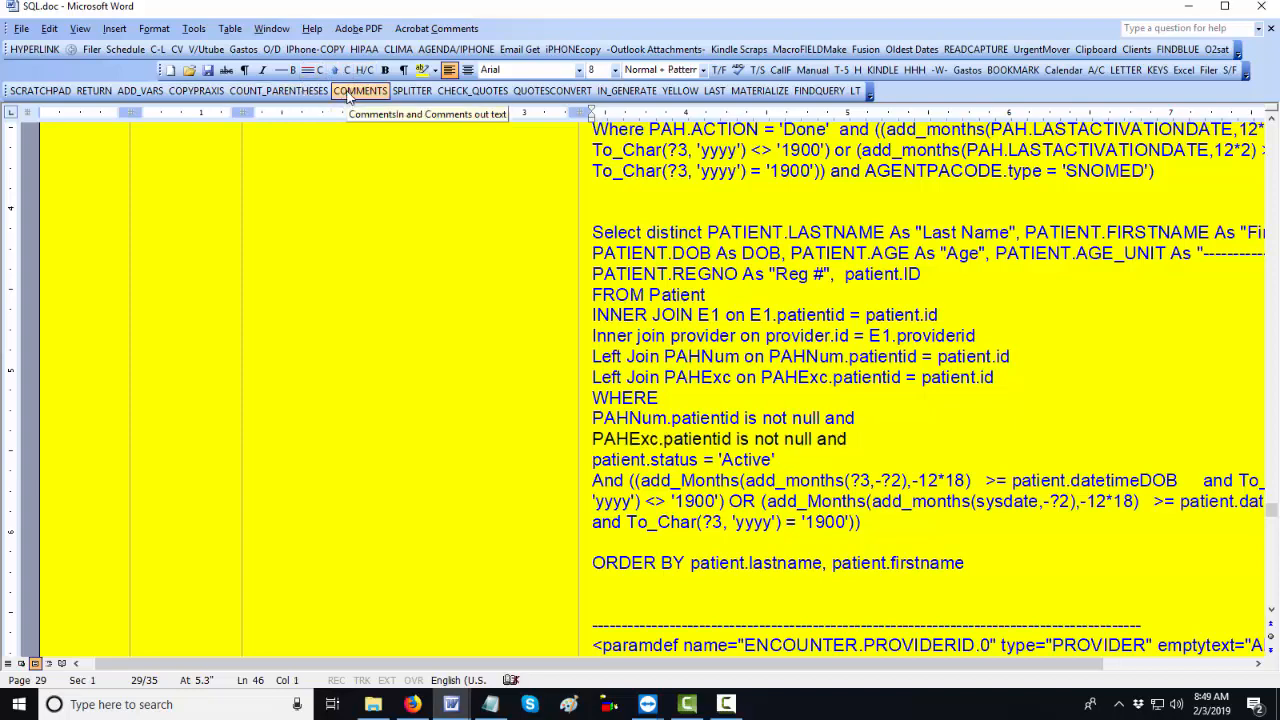
scroll(850, 474, up, 1)
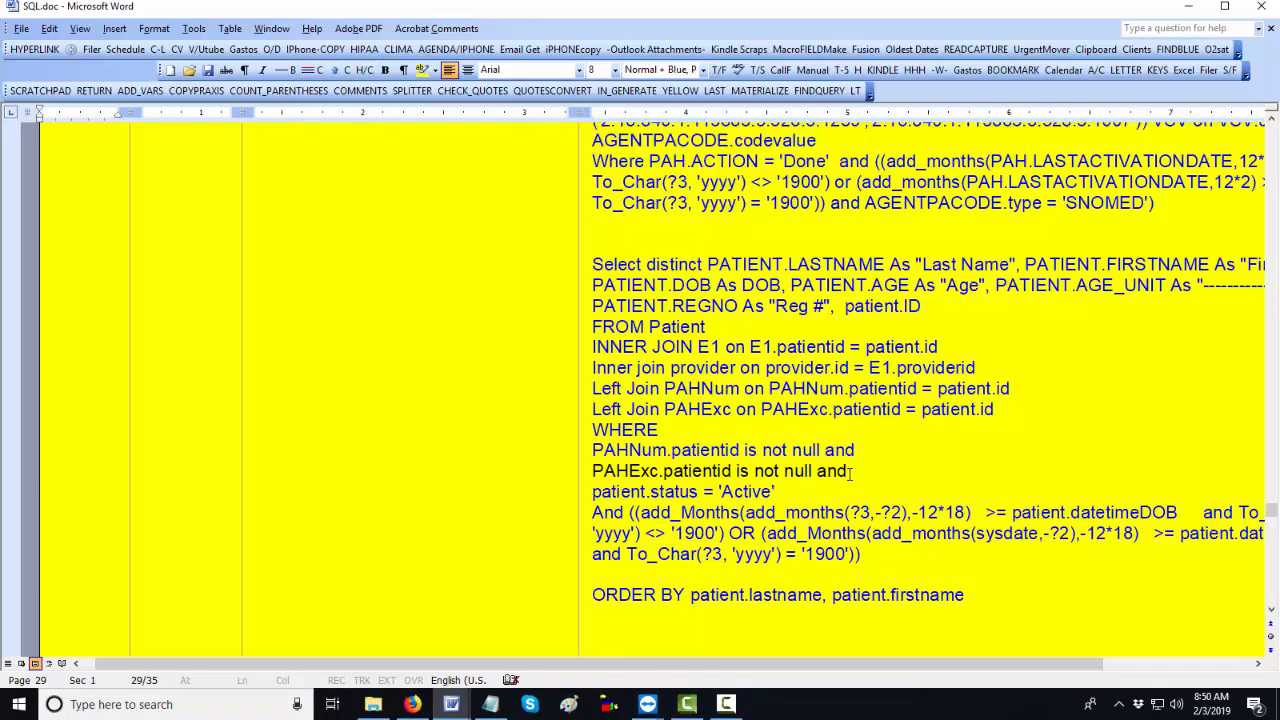
drag(850, 474, 632, 478)
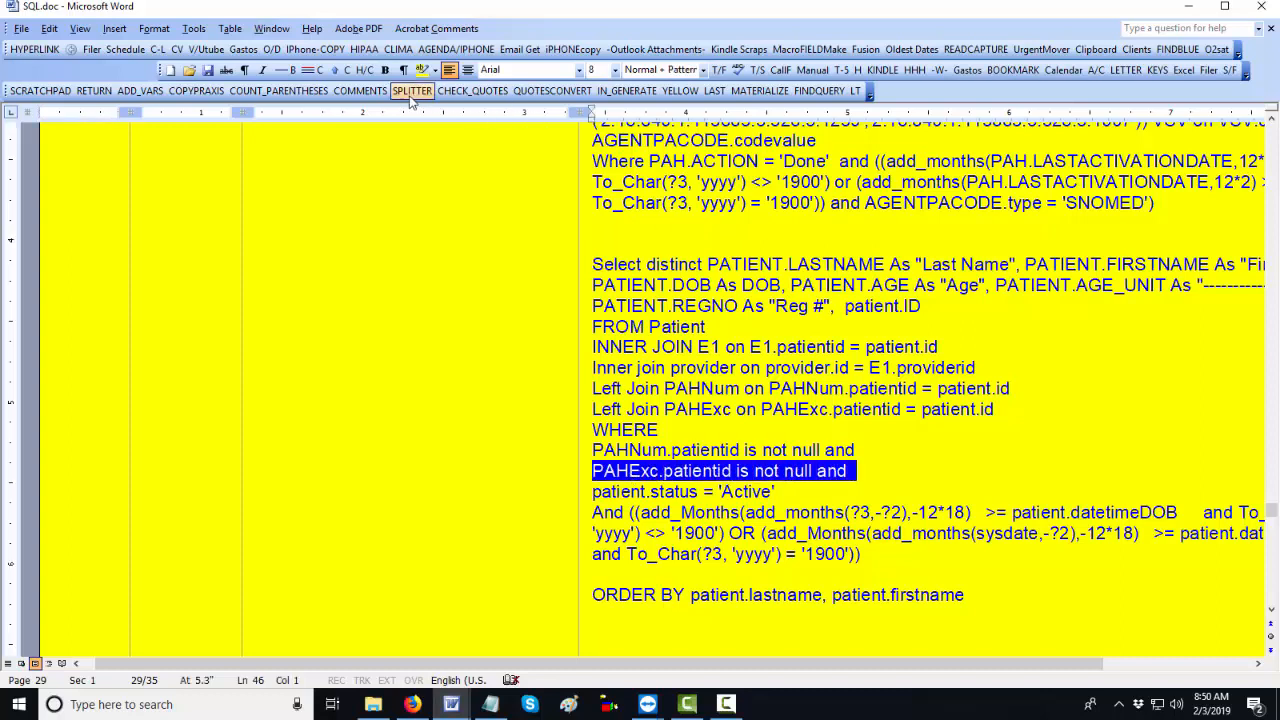
click(376, 94)
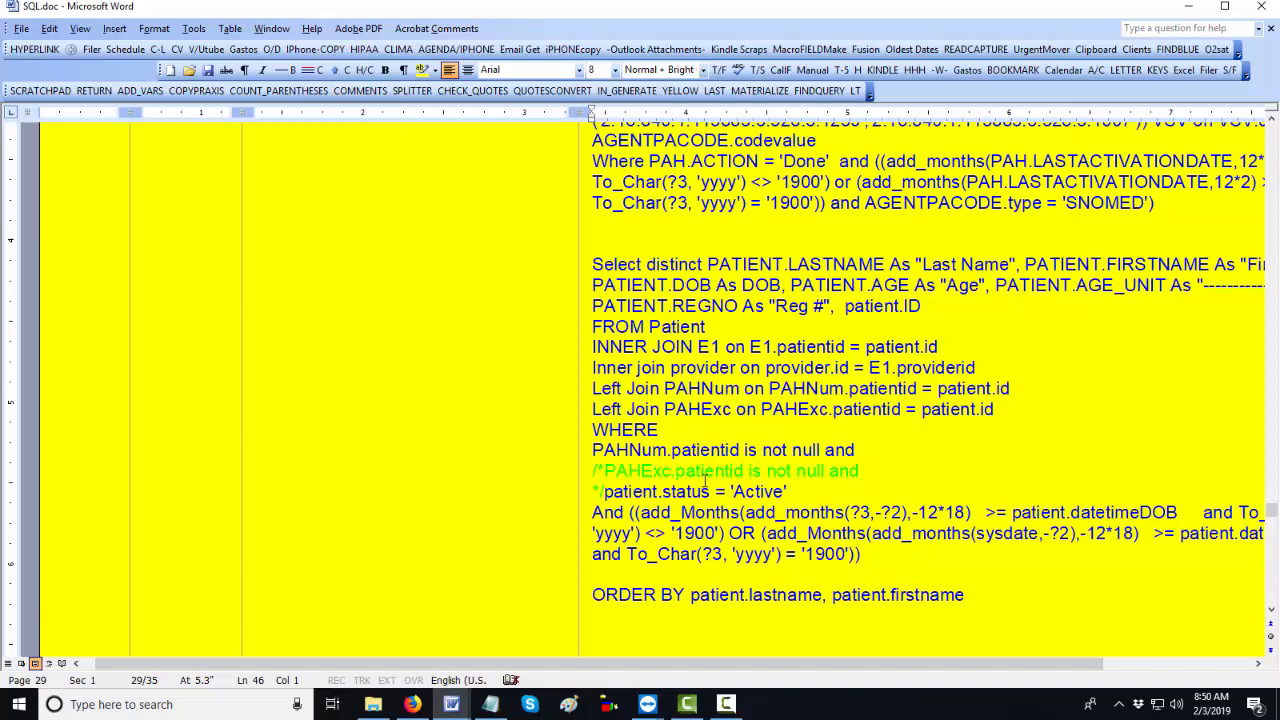
key(ctrl+s)
Step: Expand the CMS 138 v7 POP1 Den entry and highlight the commented-out PAHNum and PAHExc conditions in its WHERE clause
scroll(686, 362, up, 15)
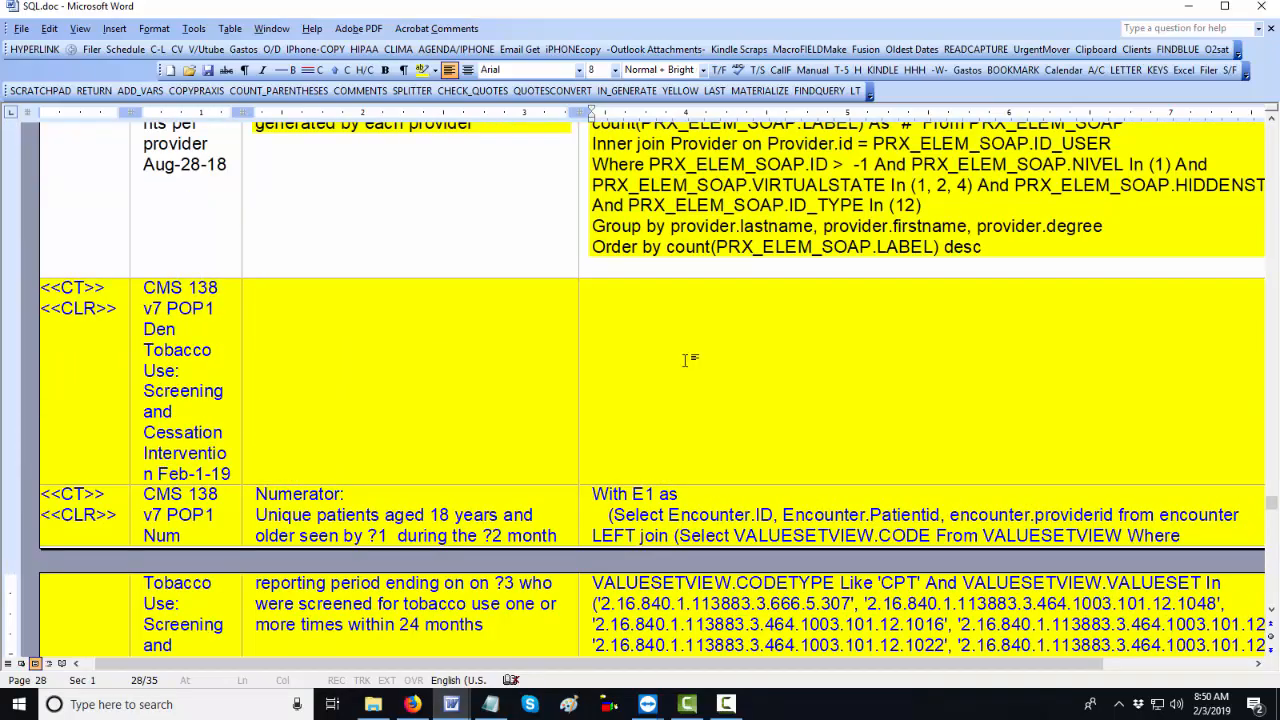
scroll(686, 360, up, 4)
scroll(686, 360, down, 2)
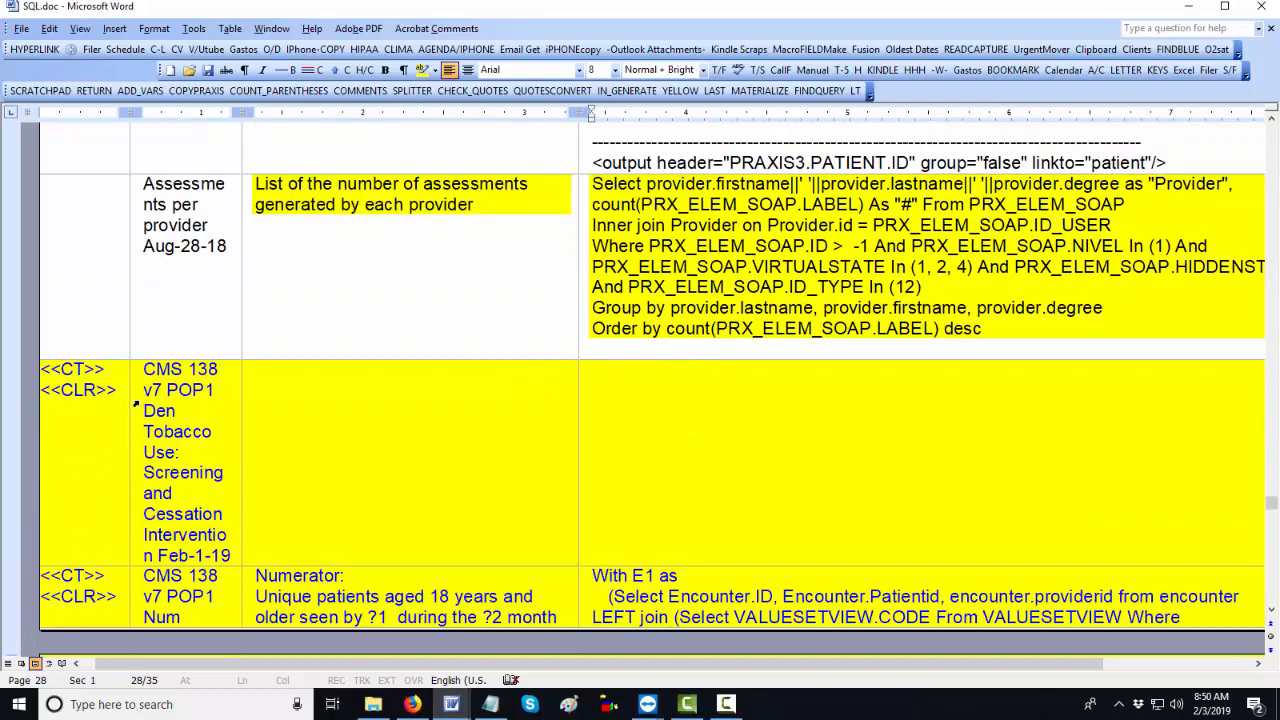
click(84, 370)
scroll(672, 411, down, 10)
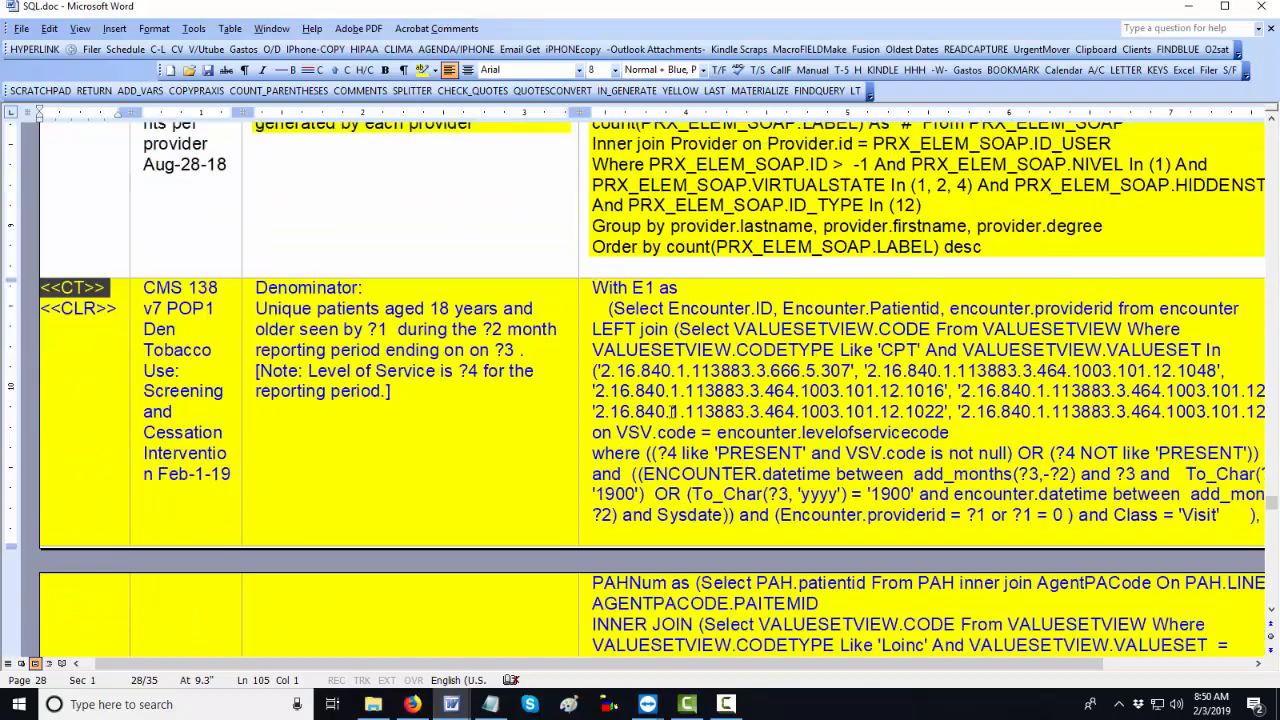
scroll(672, 410, down, 1)
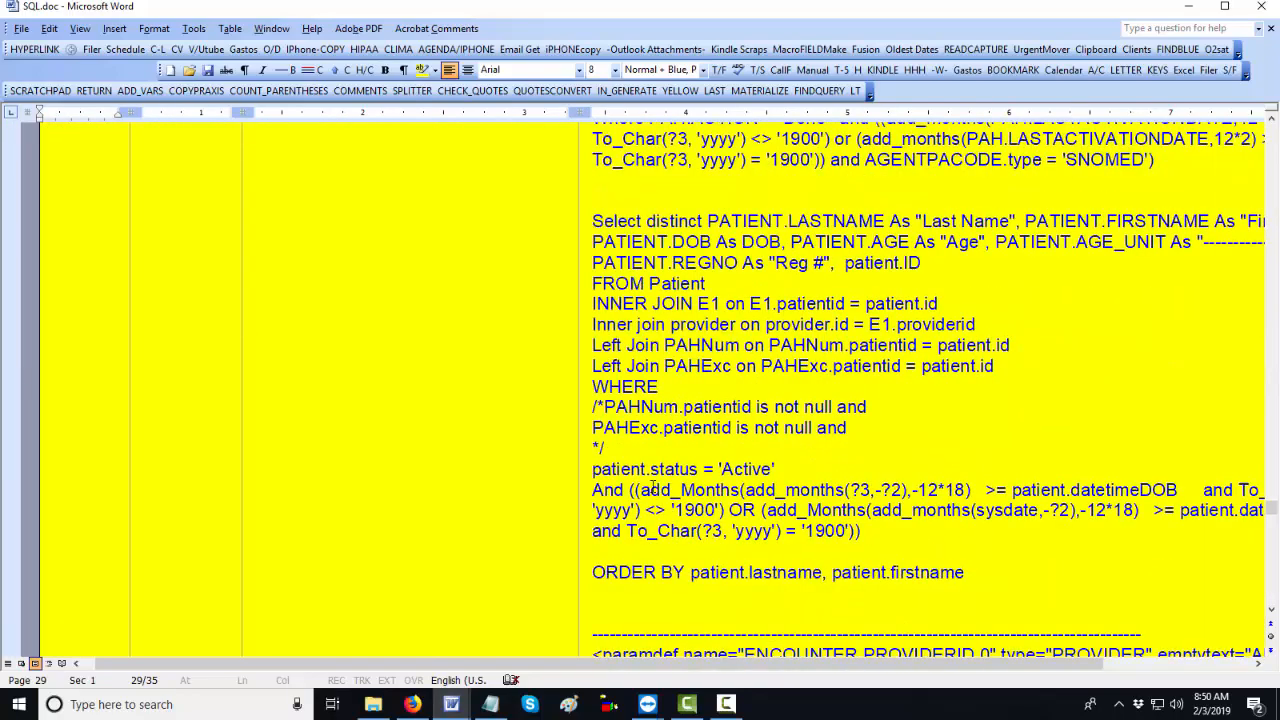
drag(606, 449, 594, 407)
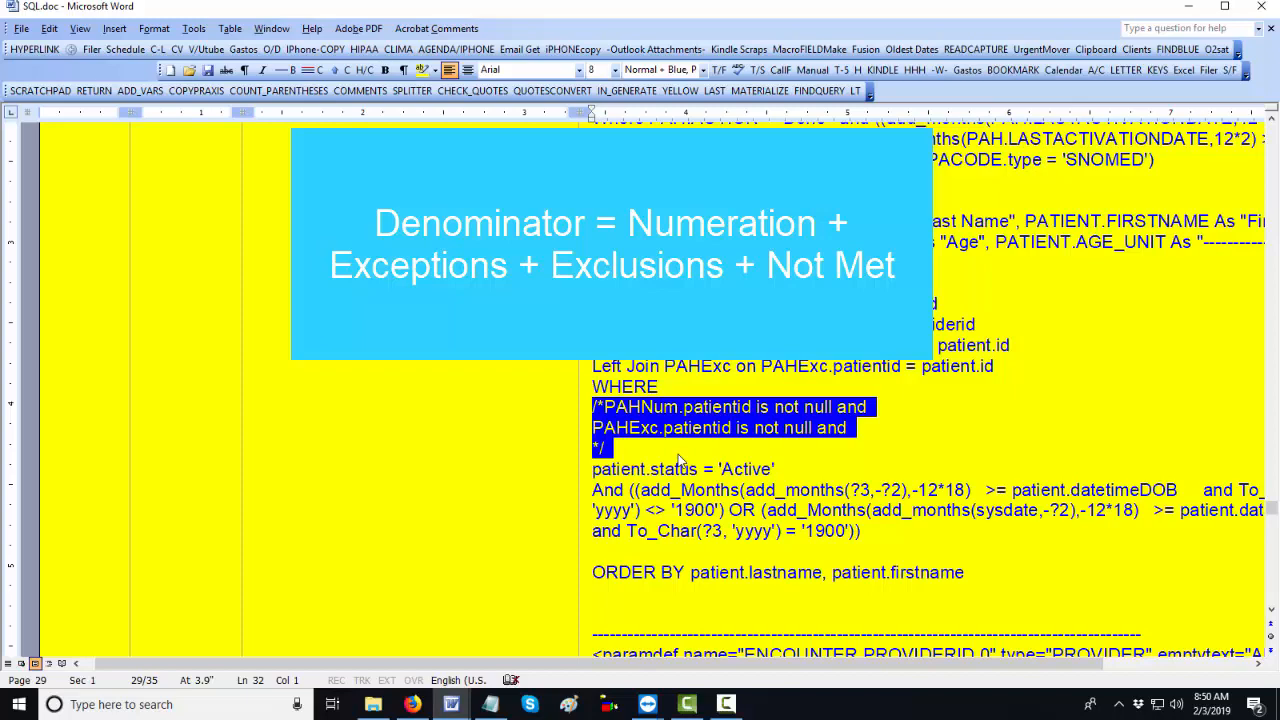
scroll(680, 462, down, 4)
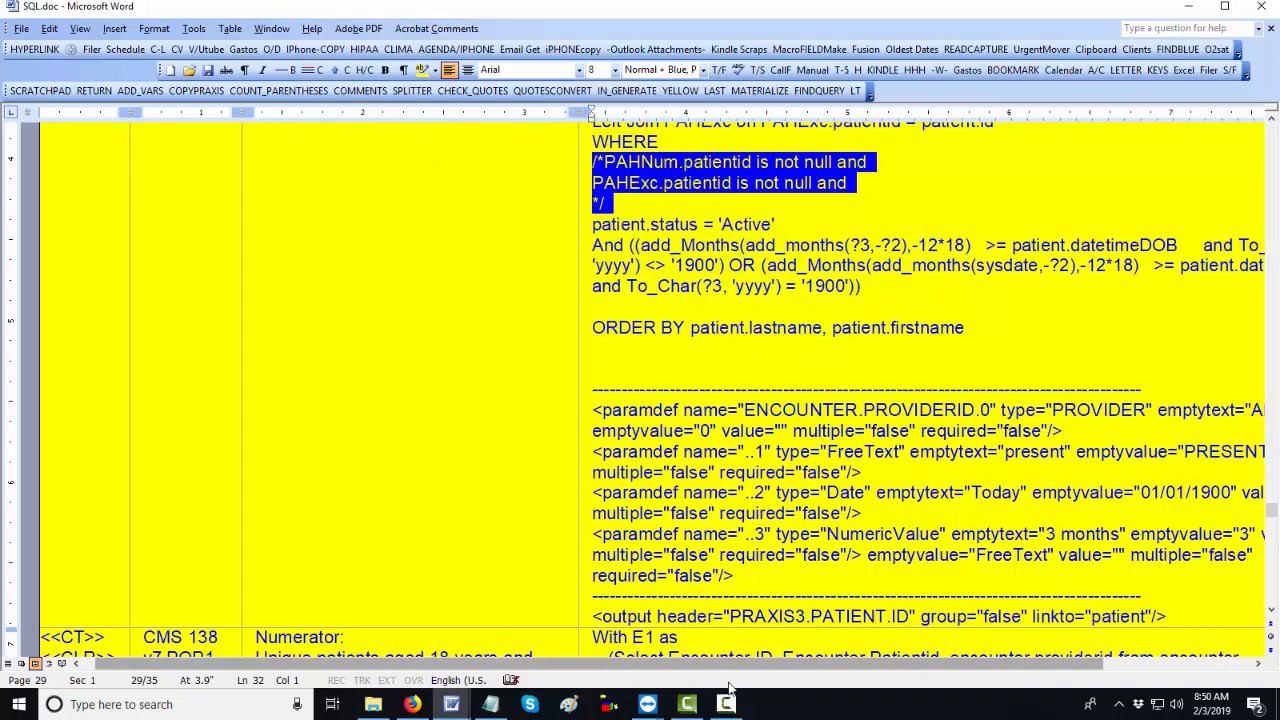
Step: Switch to the remote Praxis session and set the CMS 138 v7 POP1 ExcP query as a numerator
mouse_move(650, 697)
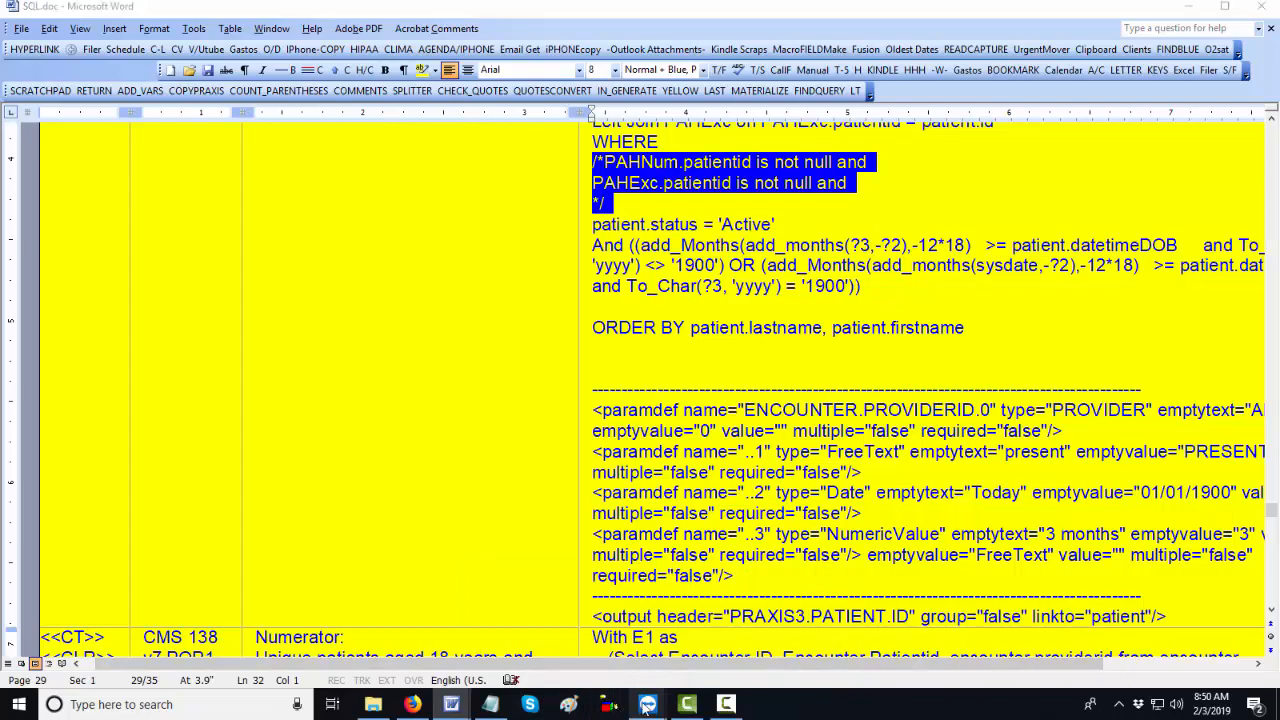
click(648, 704)
click(666, 655)
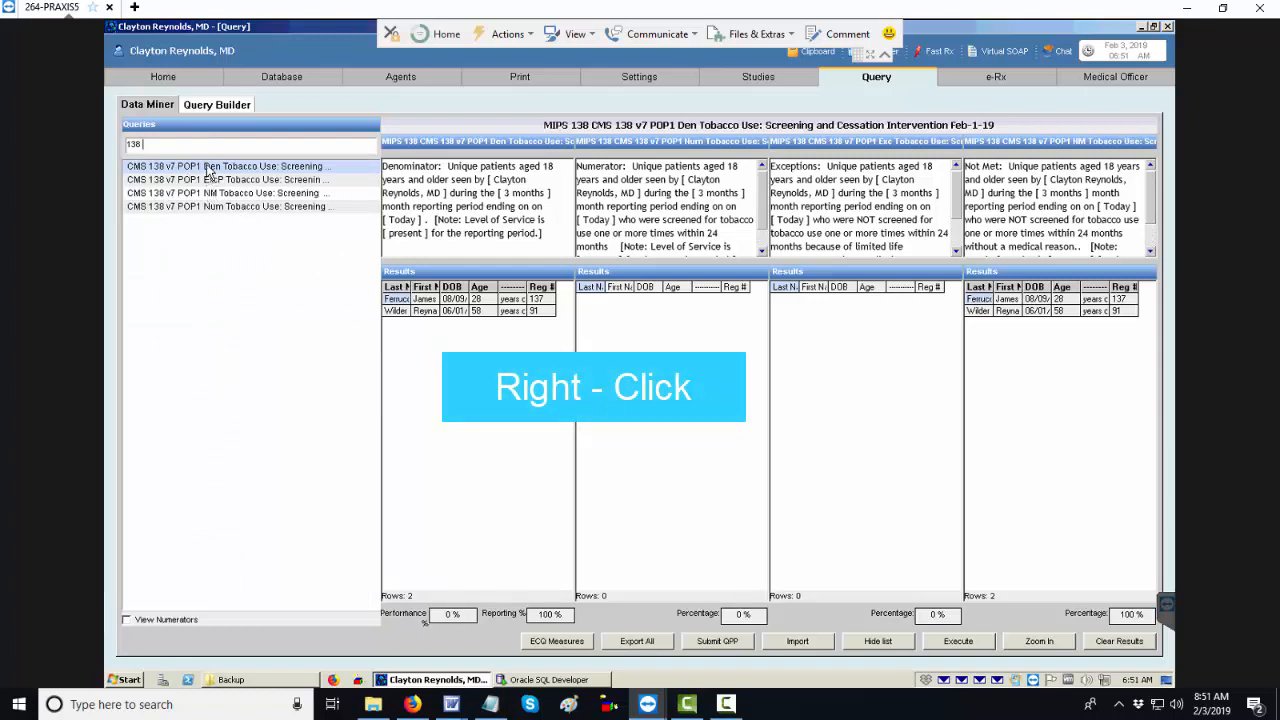
click(209, 182)
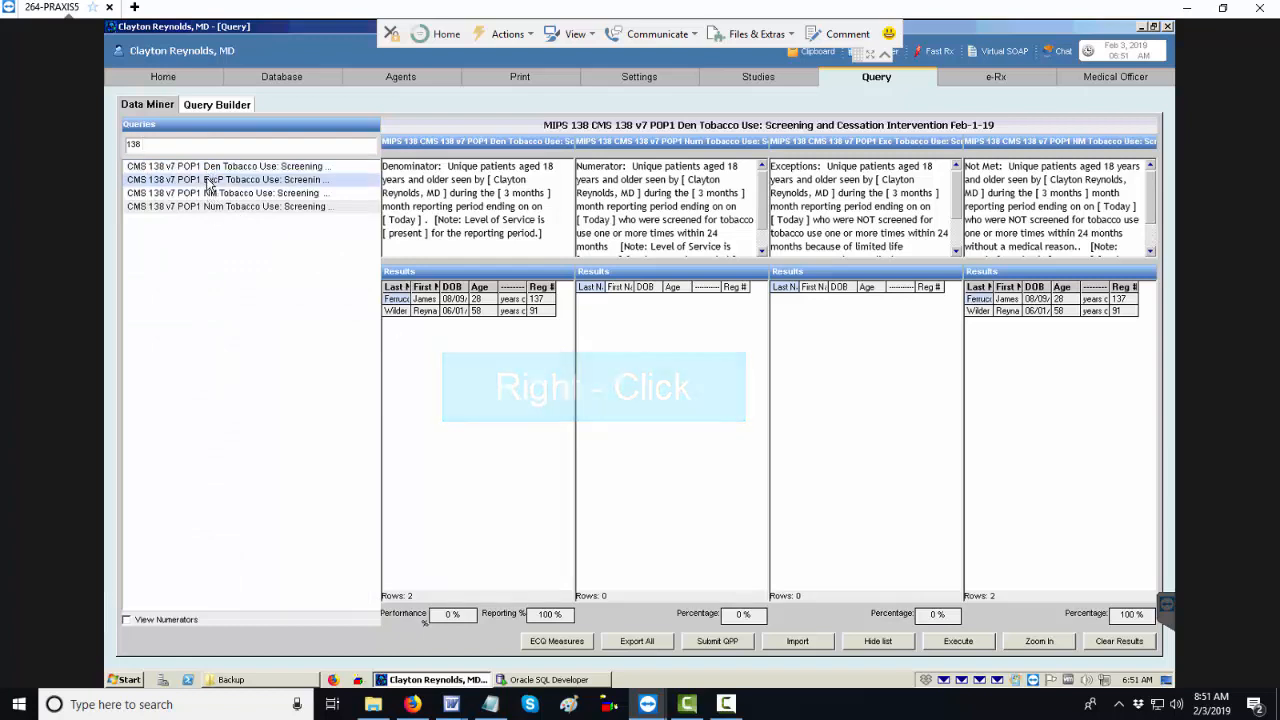
right_click(209, 182)
click(203, 215)
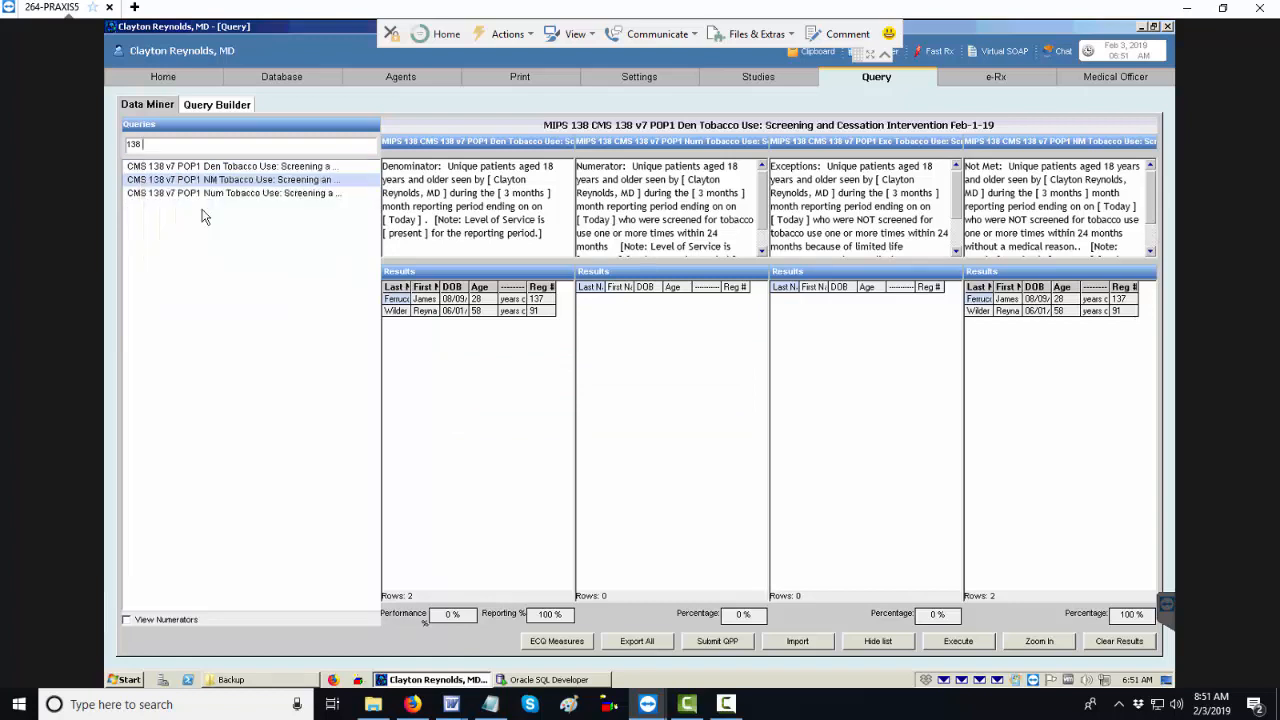
Step: Set the CMS 138 v7 POP1 NM and Num queries as numerators
right_click(204, 181)
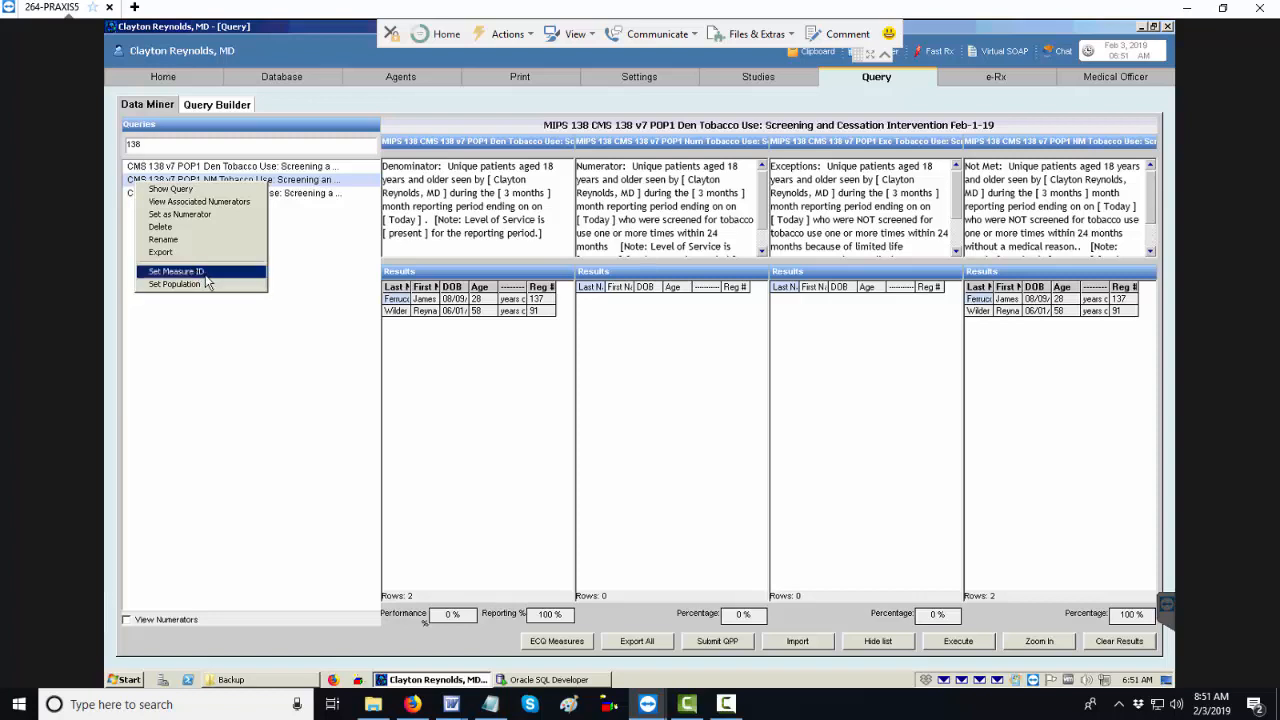
click(189, 216)
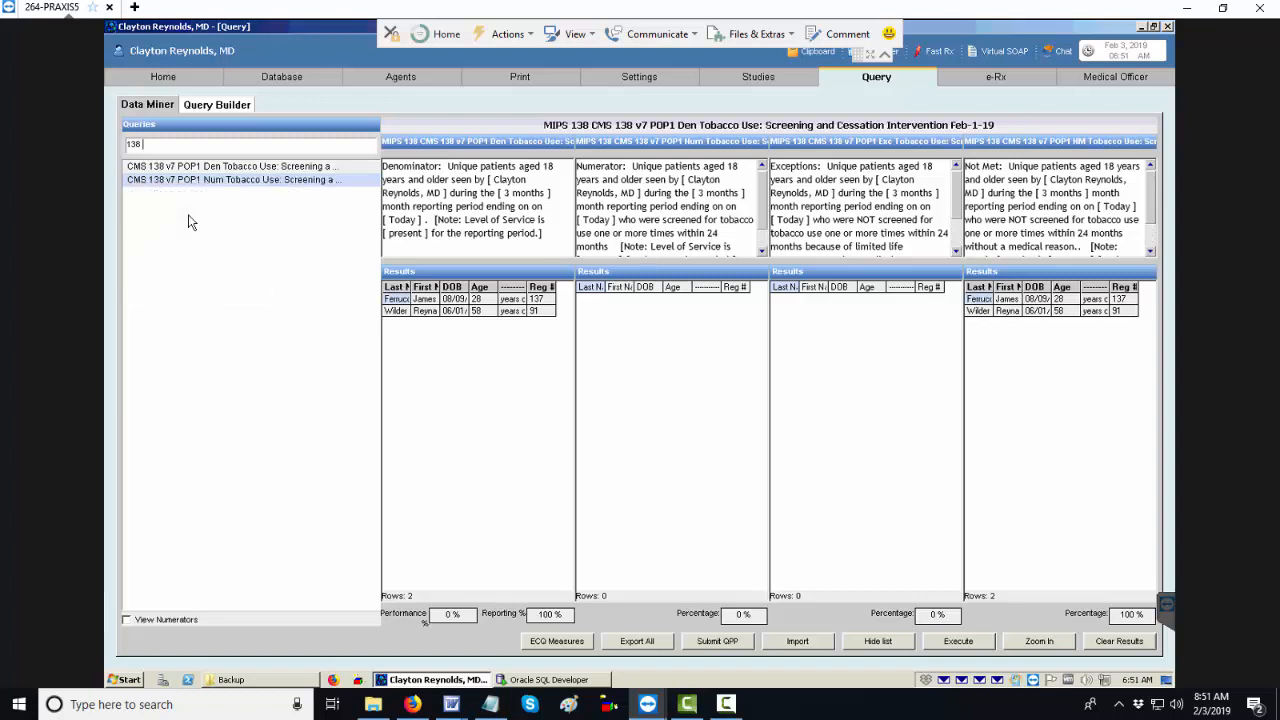
right_click(197, 183)
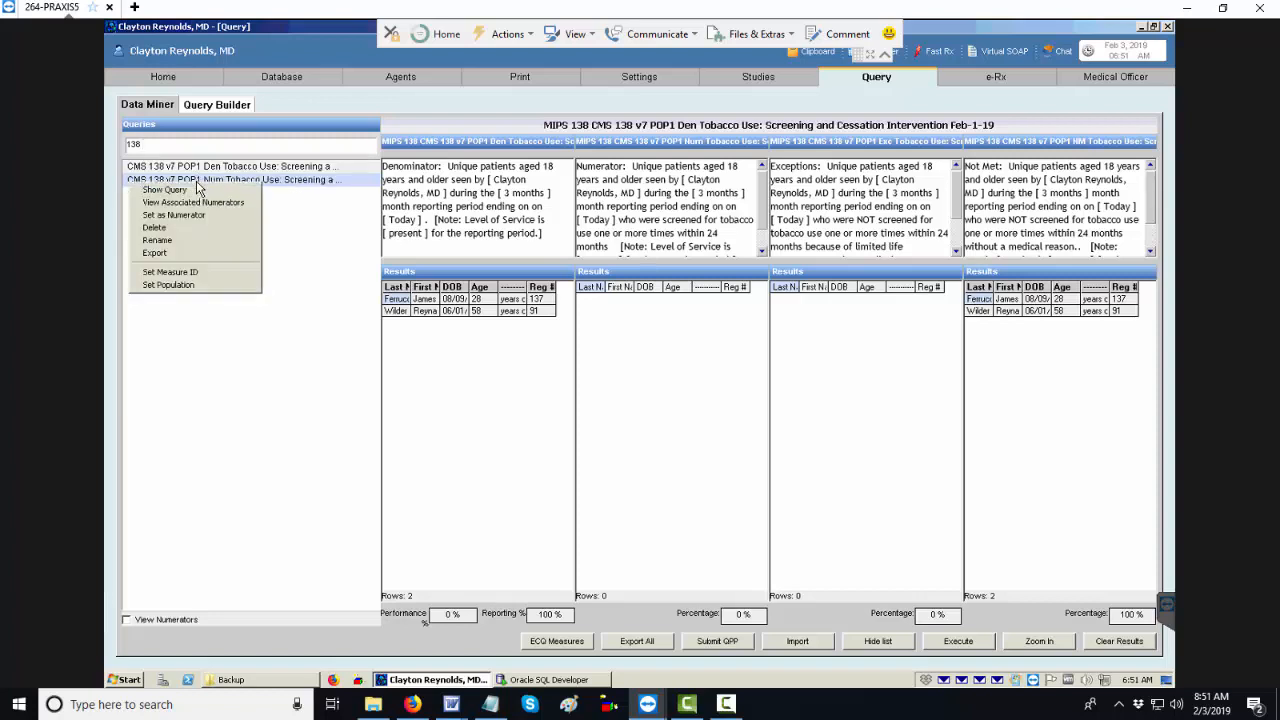
click(195, 216)
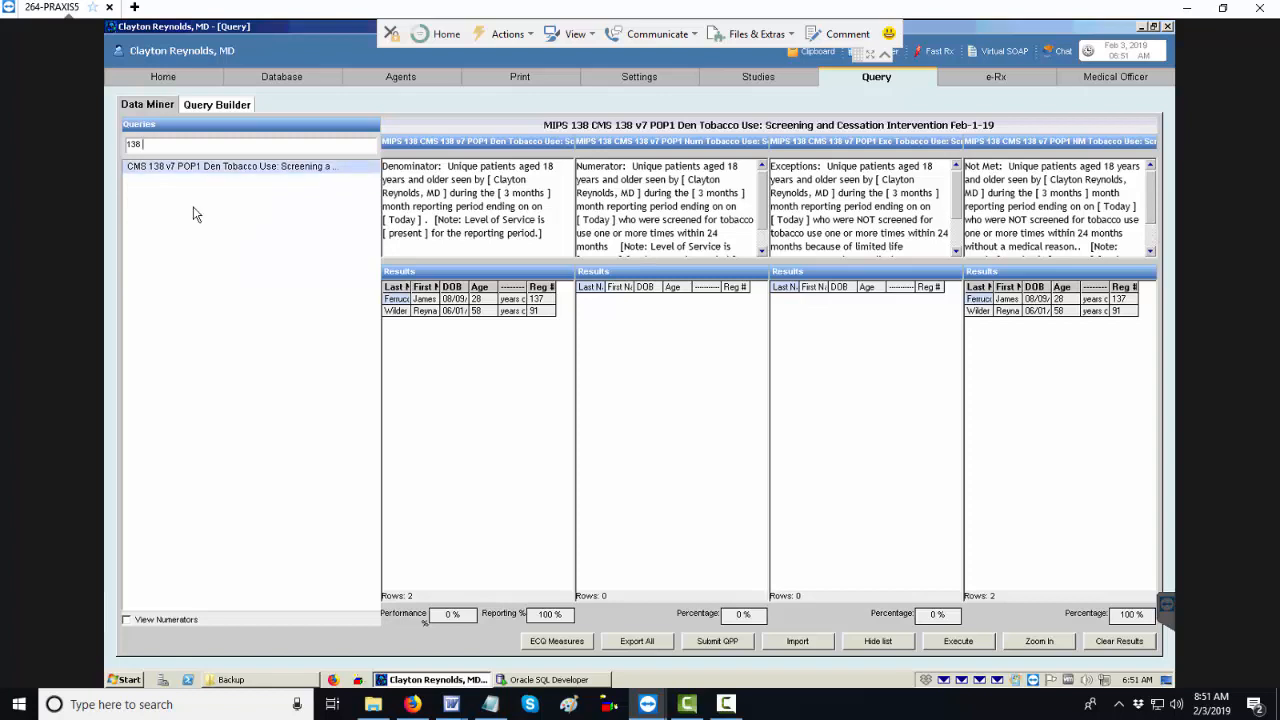
Step: Open the Den query's associated numerators and add the CMS 138 v7 POP1 ExcP query, filtering the numerators by 138
drag(171, 148, 110, 146)
right_click(165, 176)
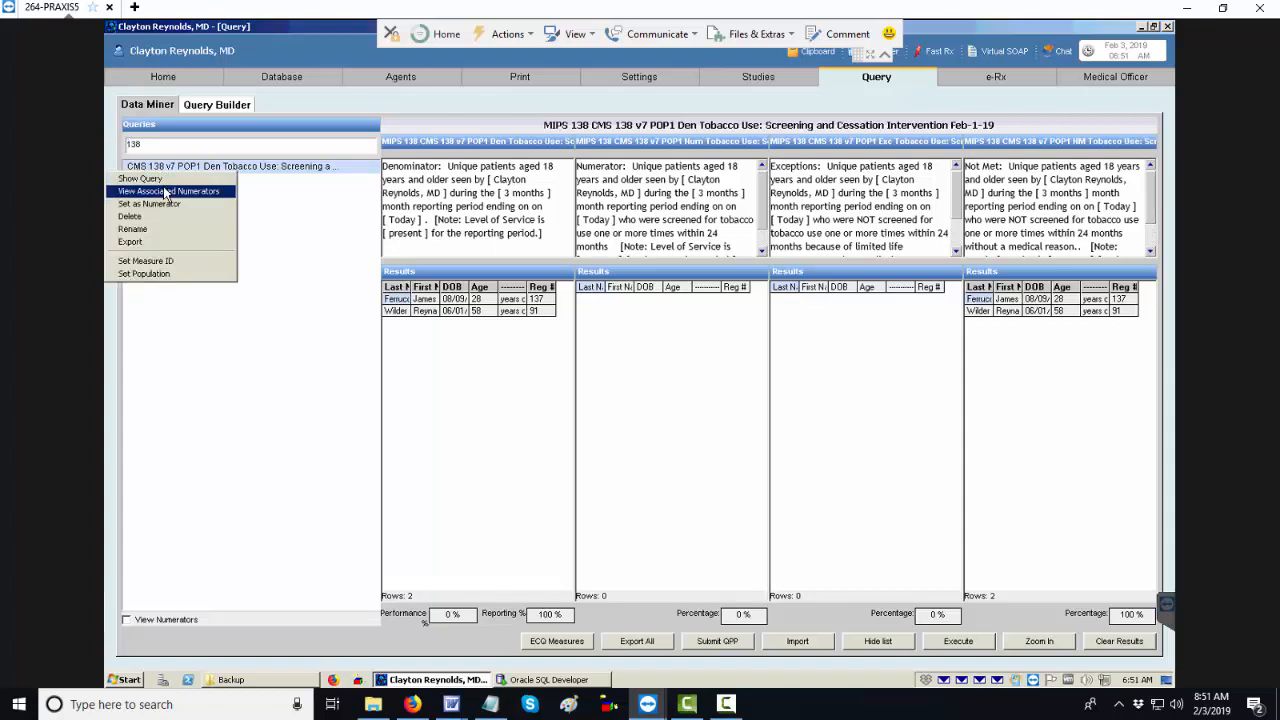
click(165, 191)
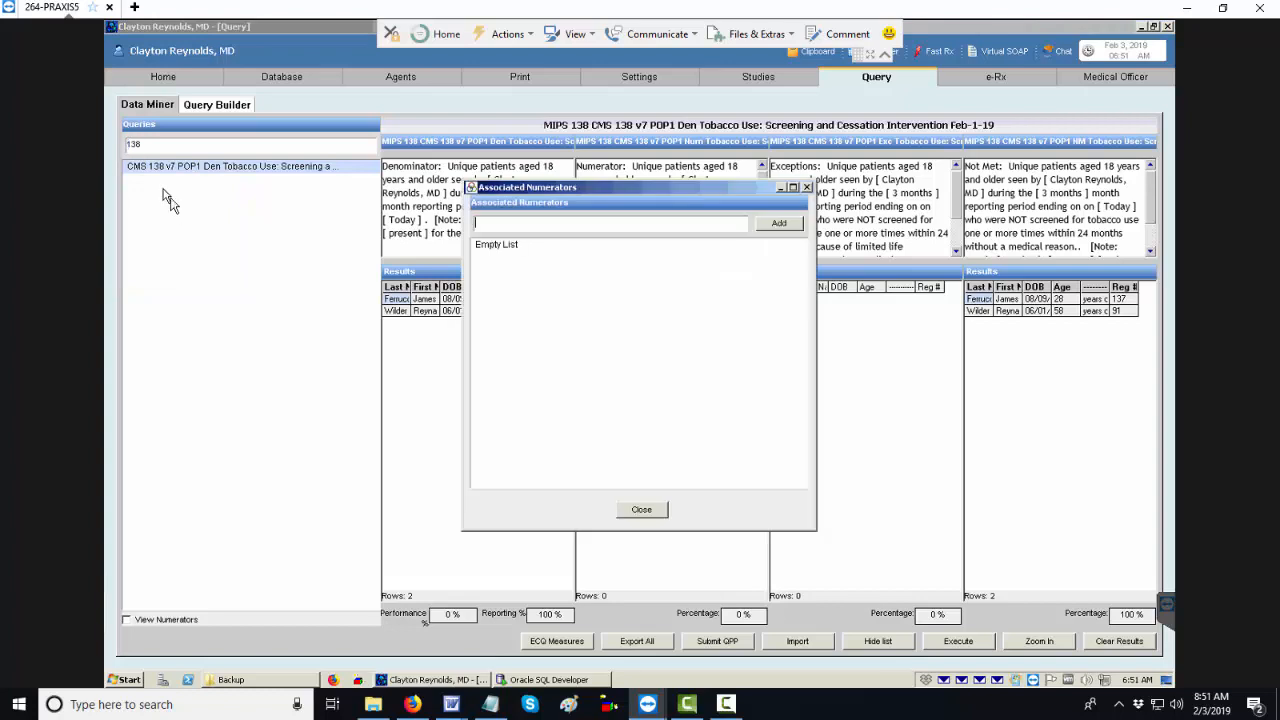
click(778, 225)
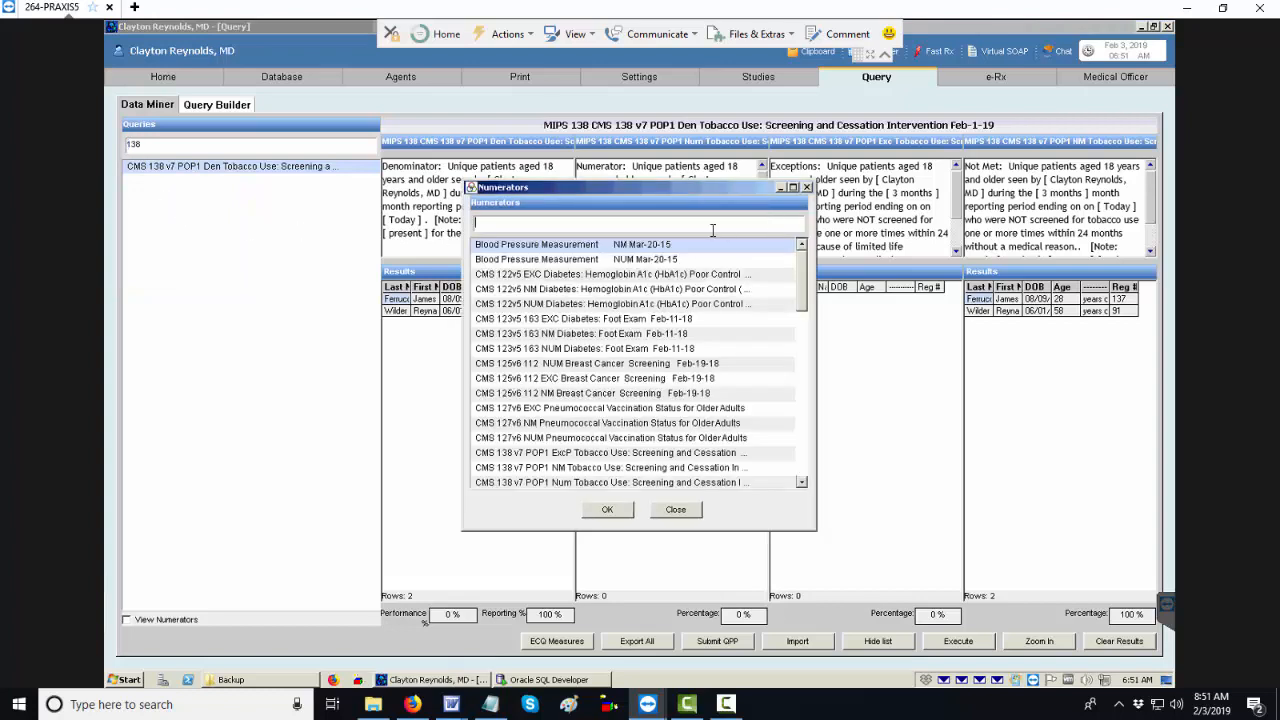
text(138)
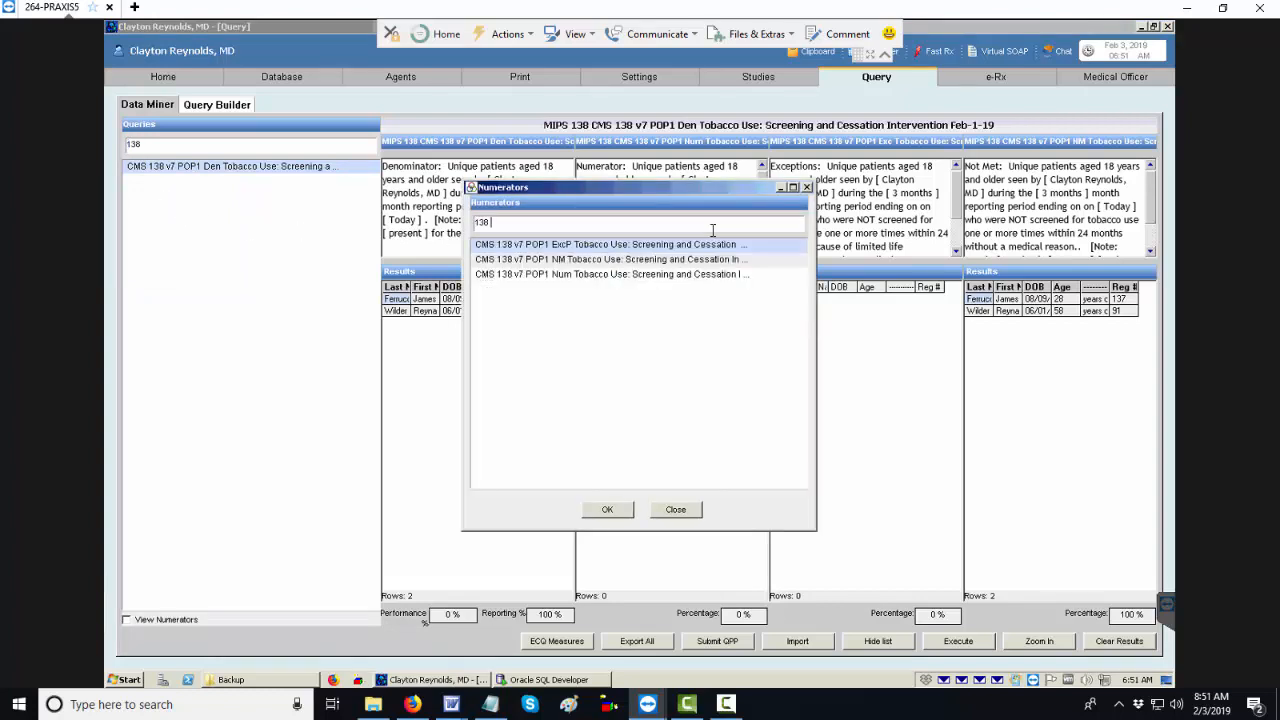
double_click(567, 249)
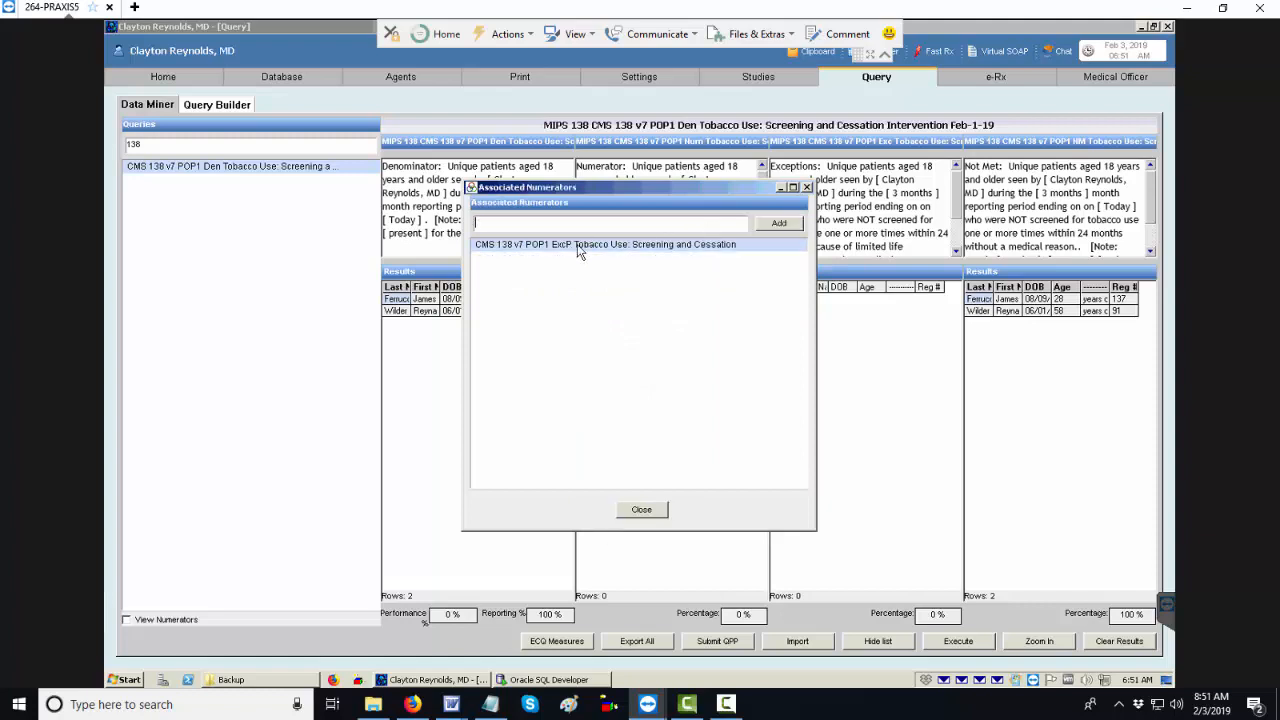
Step: Add the CMS 138 v7 POP1 NM and Num queries to the Den query's associated numerators, filtering by 138 each time
click(757, 224)
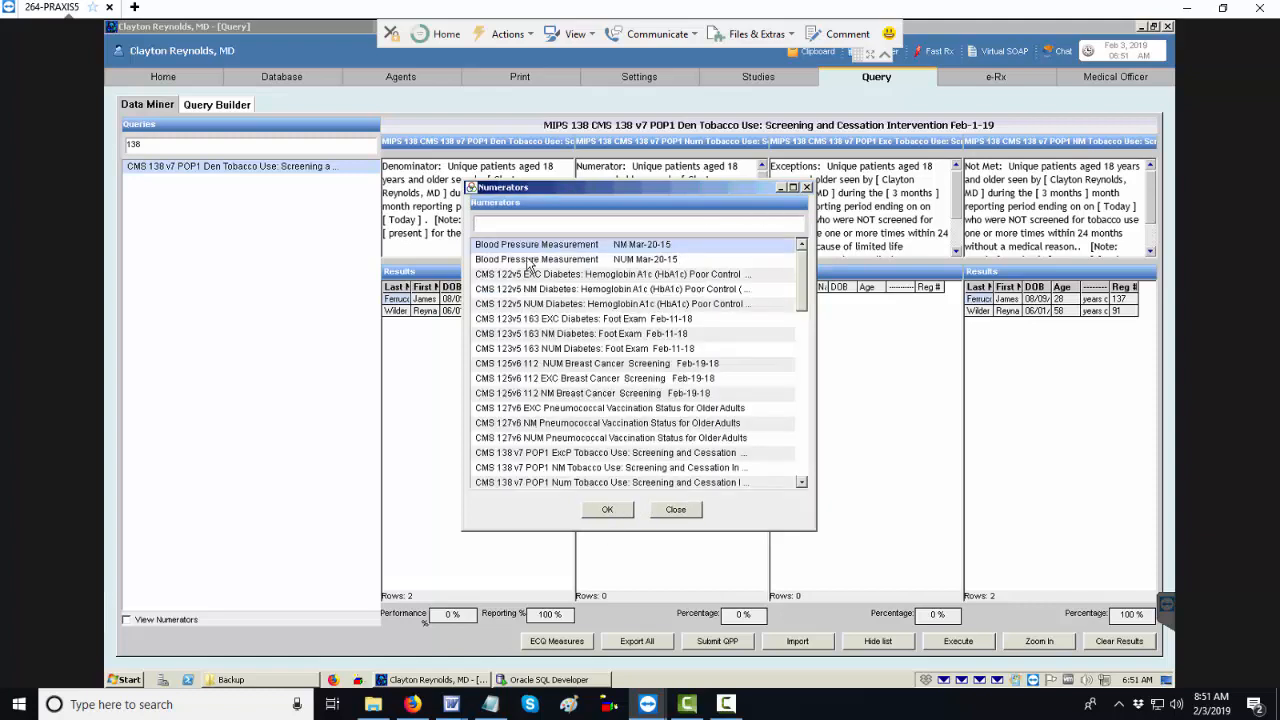
text(138)
double_click(530, 259)
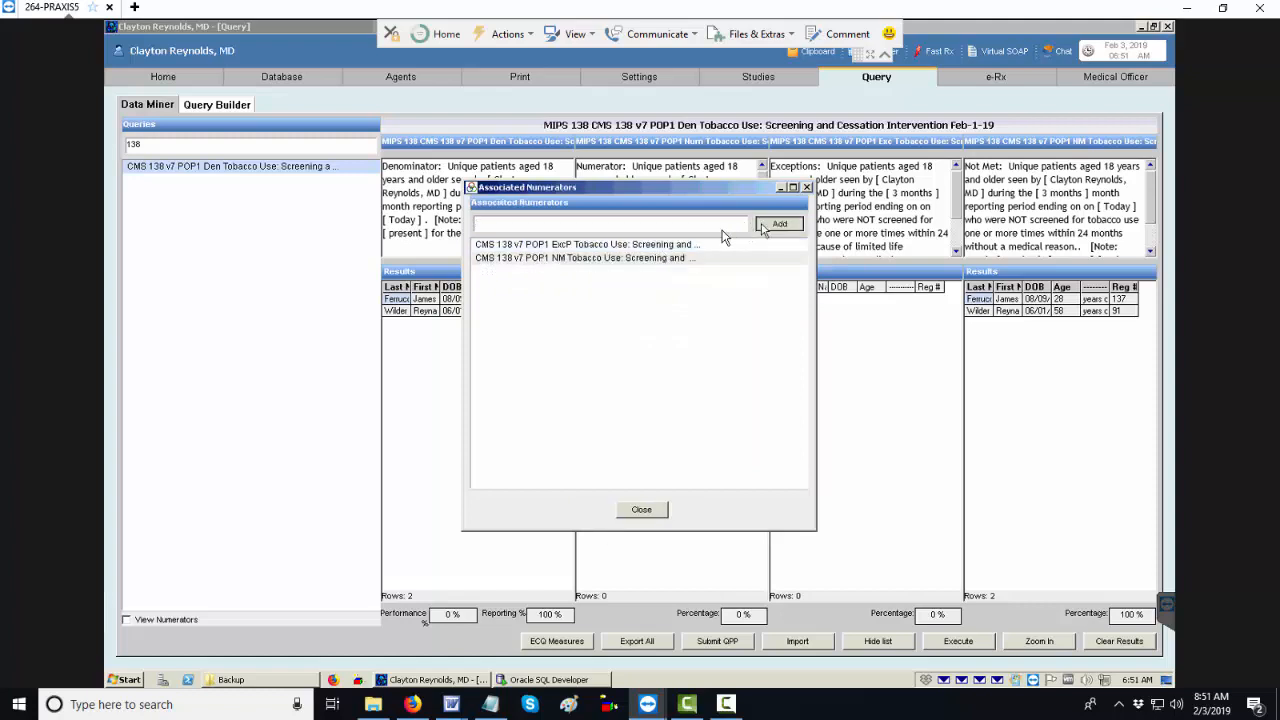
click(770, 224)
text(138)
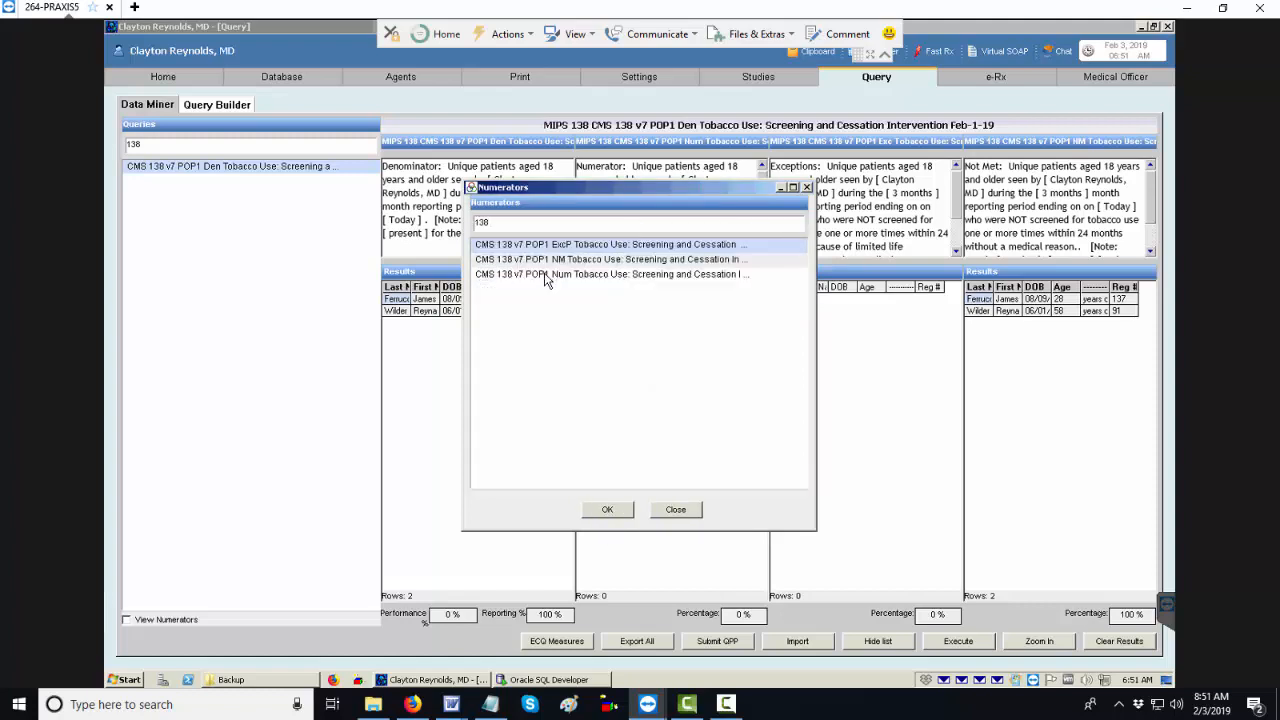
double_click(545, 272)
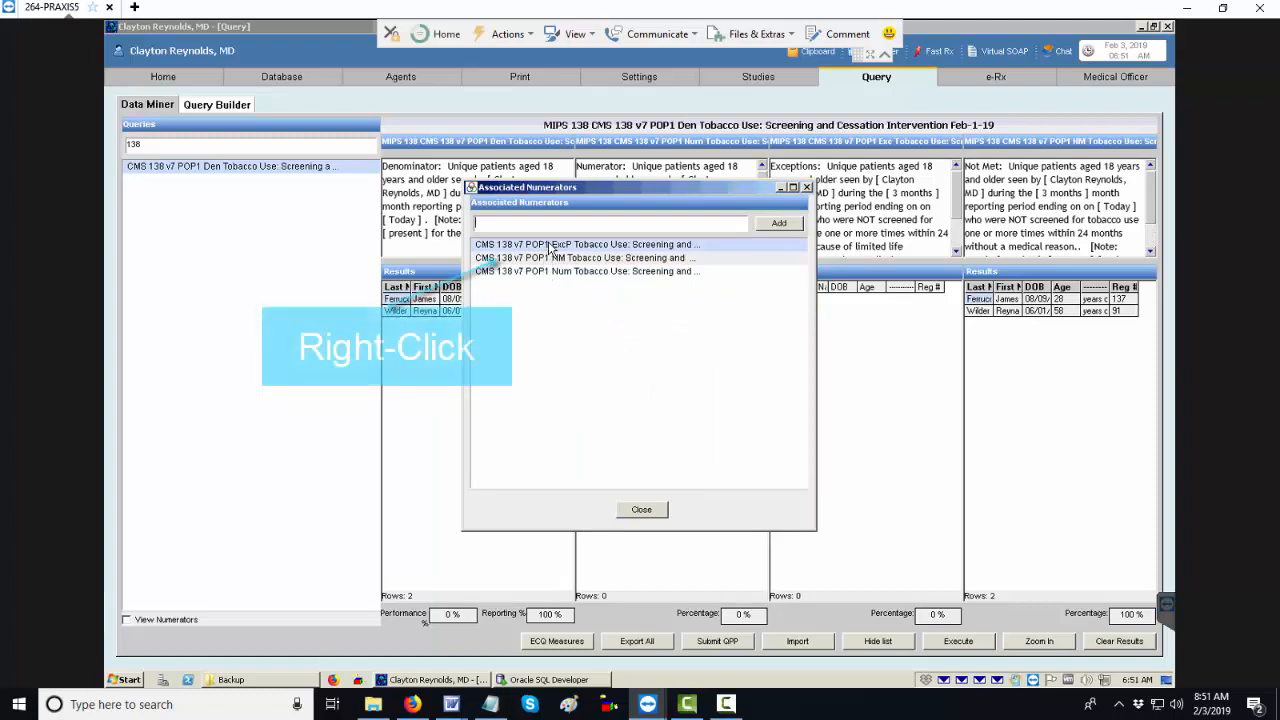
Step: Classify the associated numerators: ExcP as Performance Exception, NM as Performance not met and Num as Performance Meets Numerator, and close the dialog
right_click(548, 246)
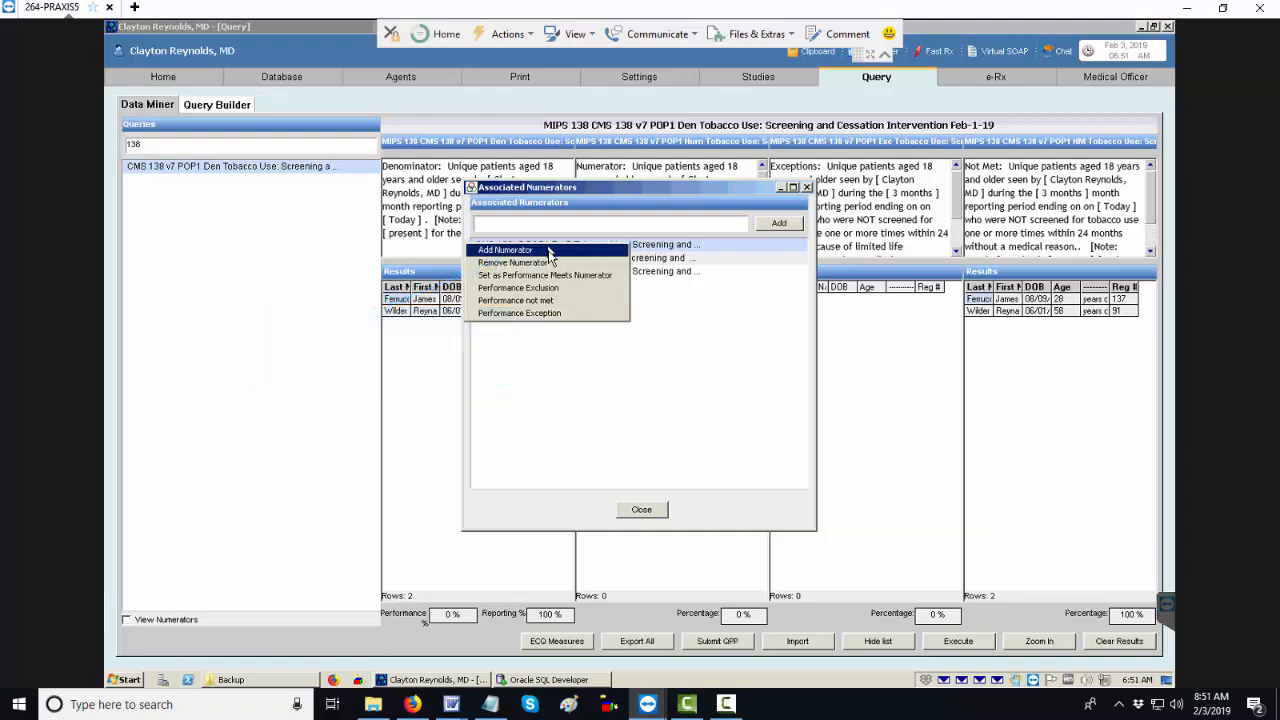
click(547, 313)
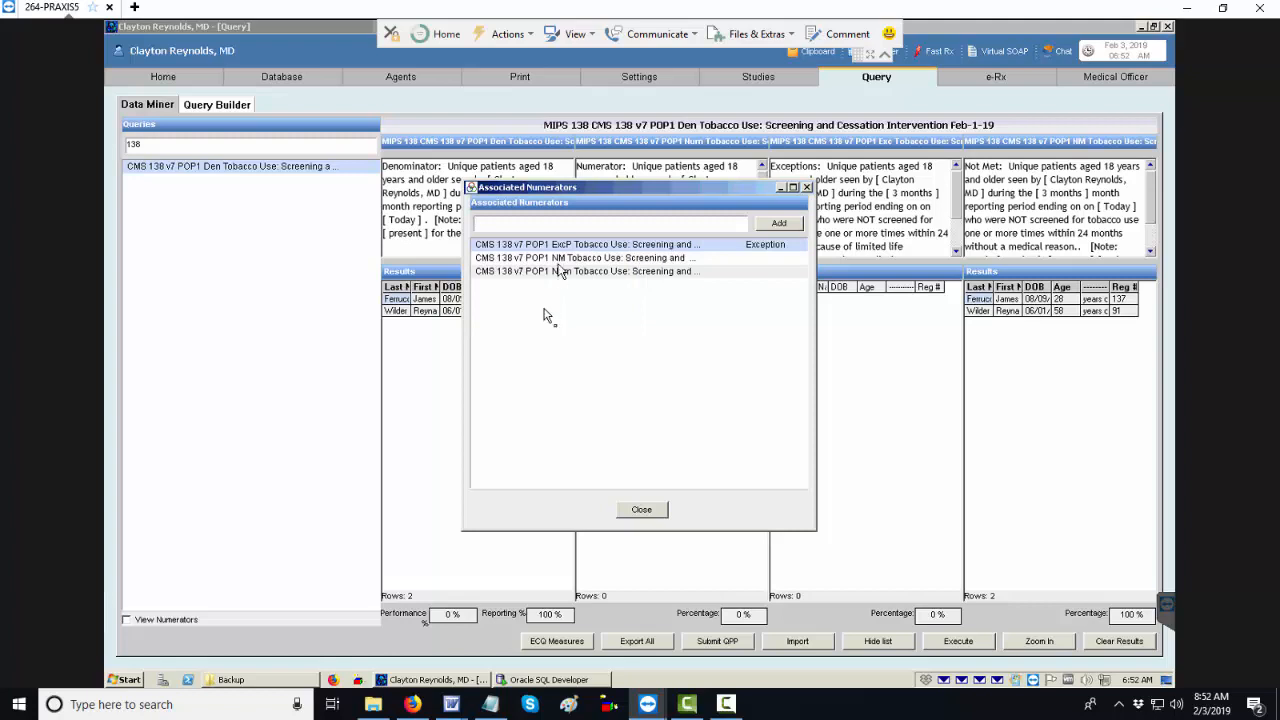
right_click(566, 258)
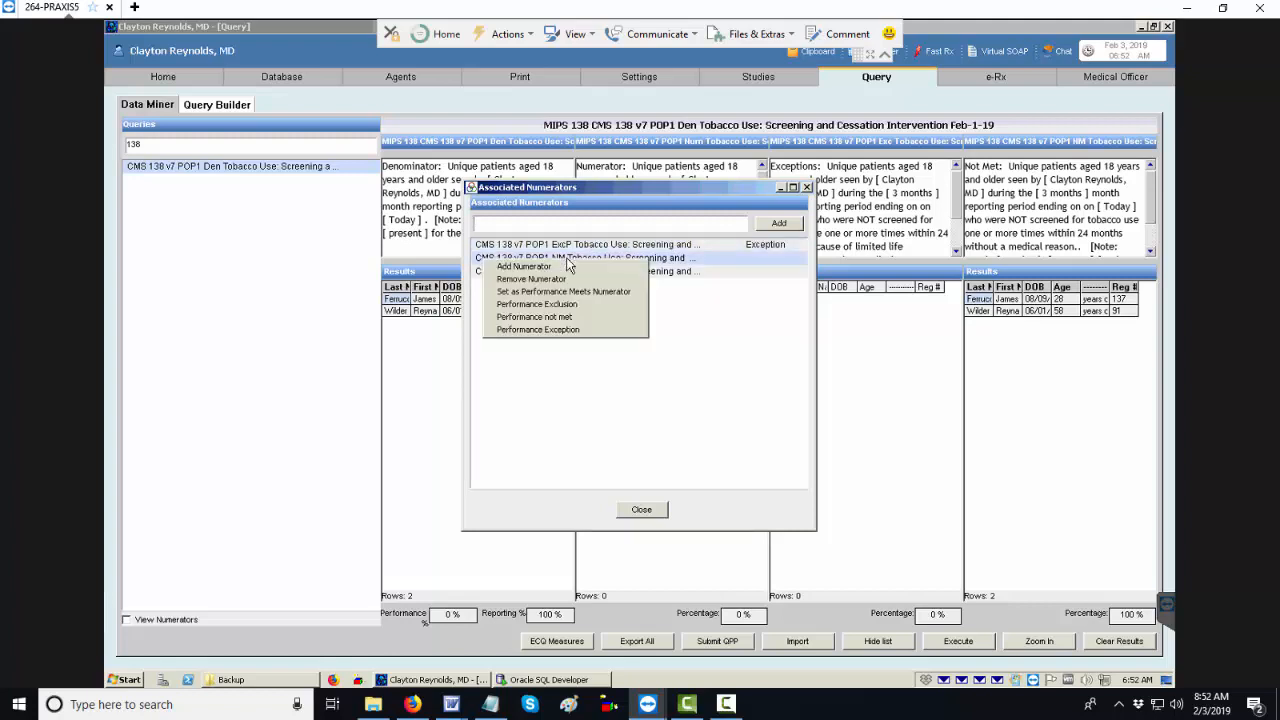
click(560, 316)
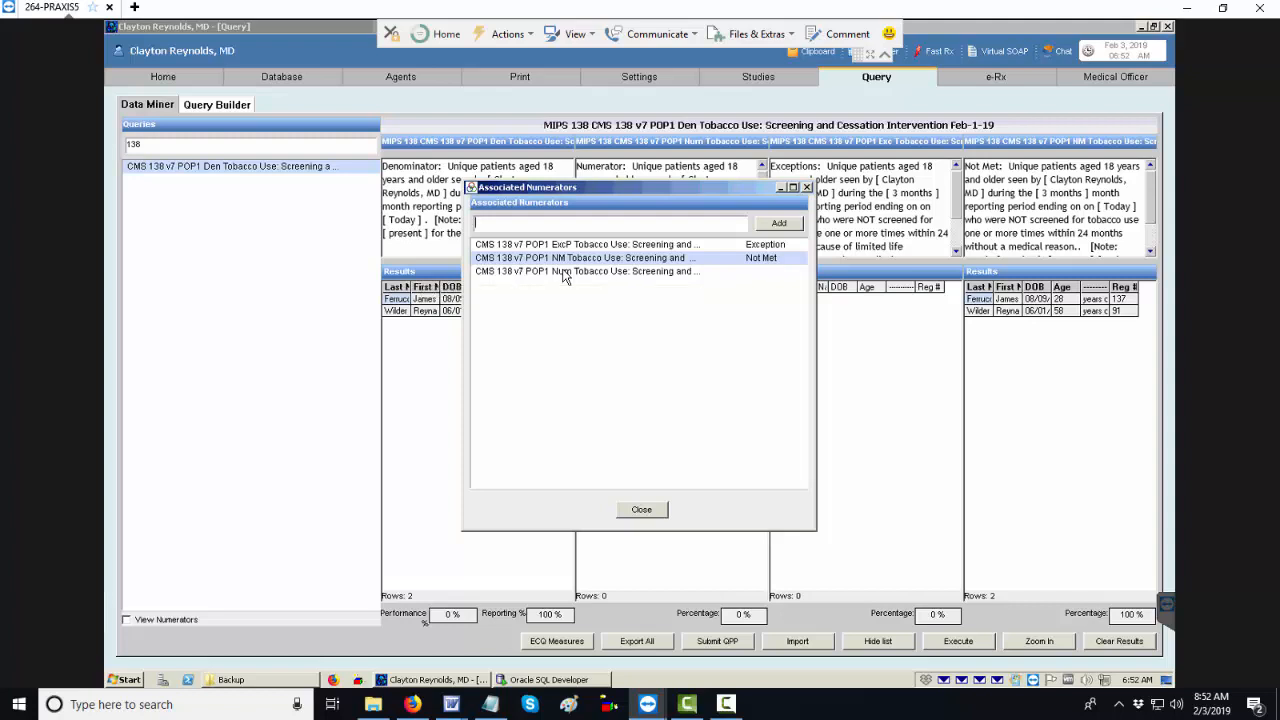
right_click(563, 273)
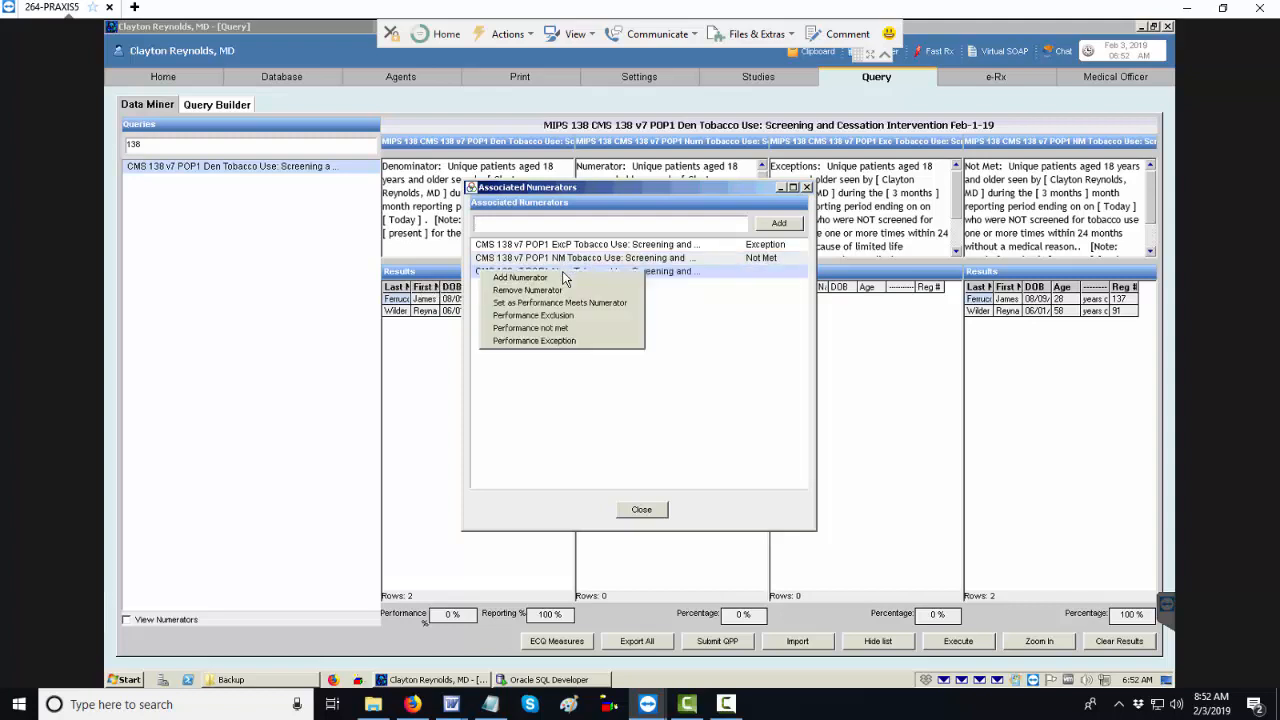
click(566, 303)
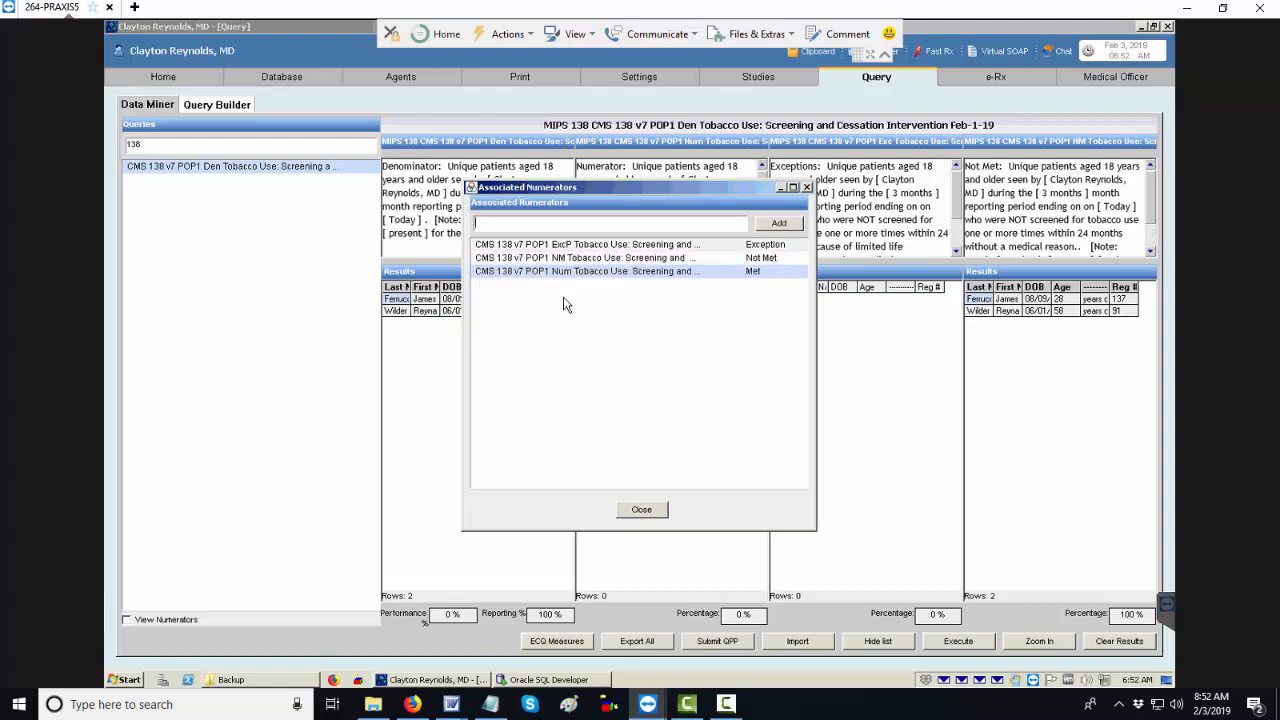
click(646, 510)
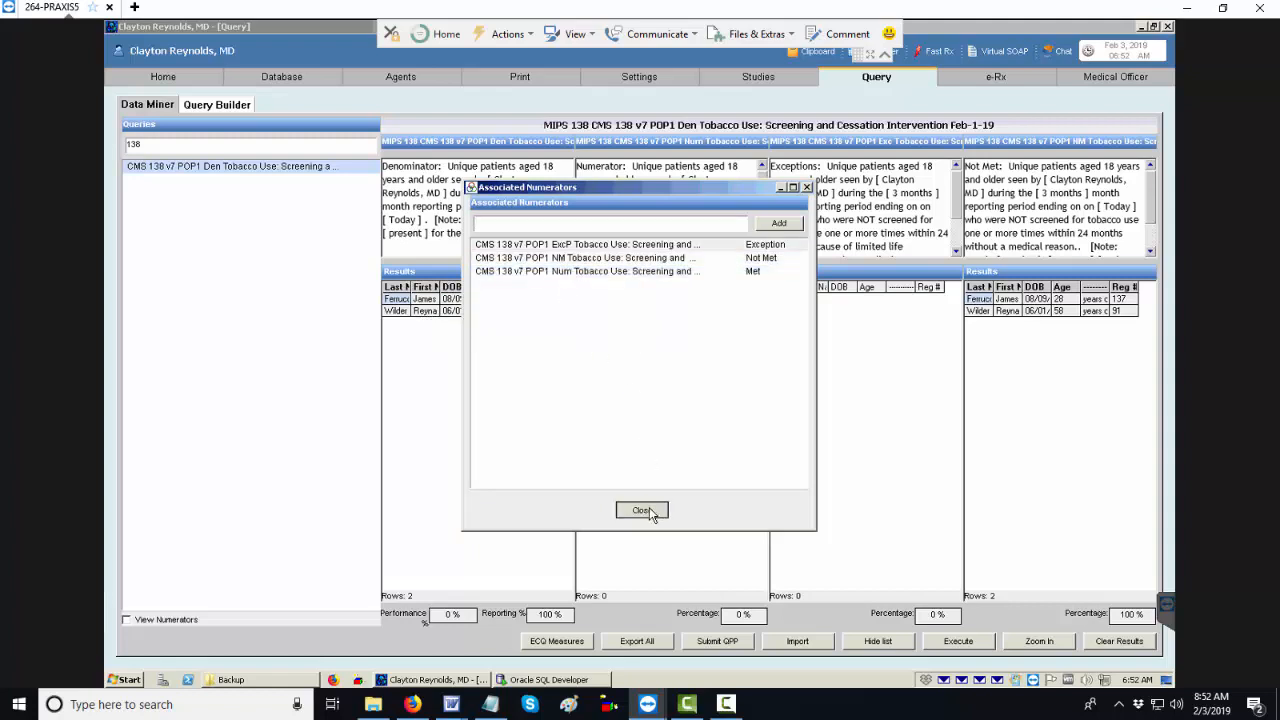
Step: Set the CMS 138 v7 POP1 Den query's measure ID to 138 and submit its Set Population dialog
right_click(253, 175)
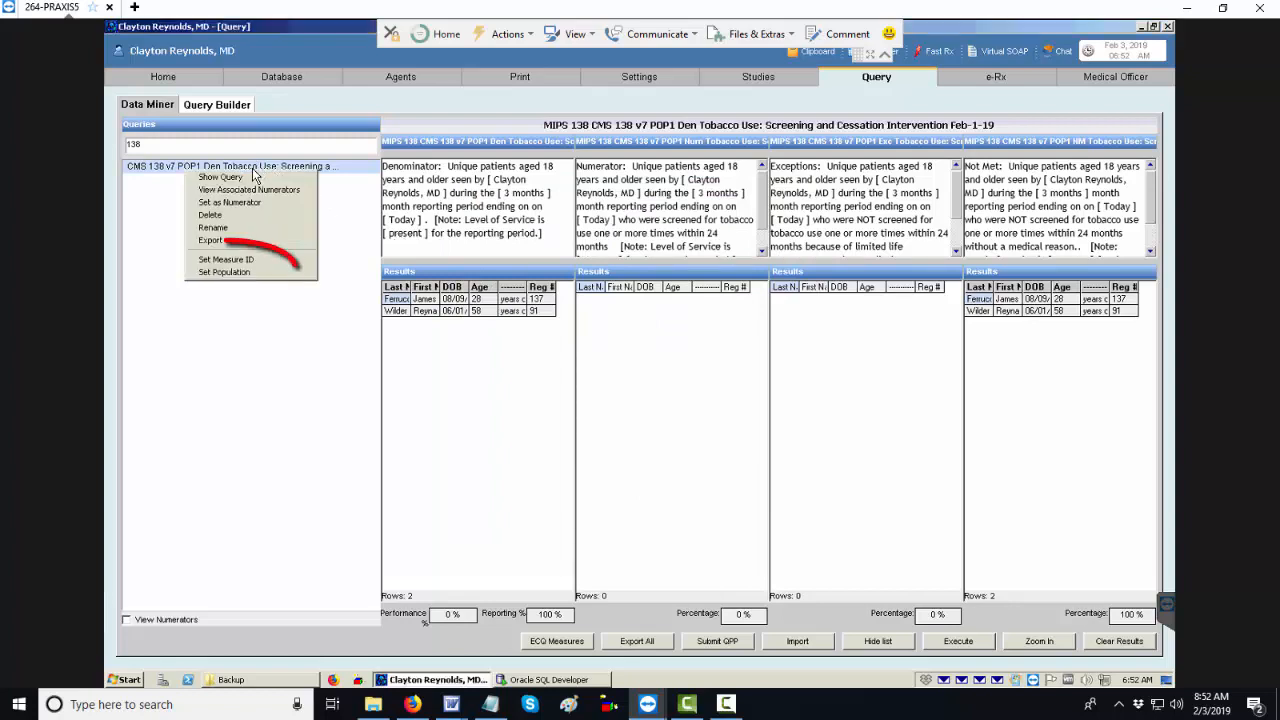
click(249, 262)
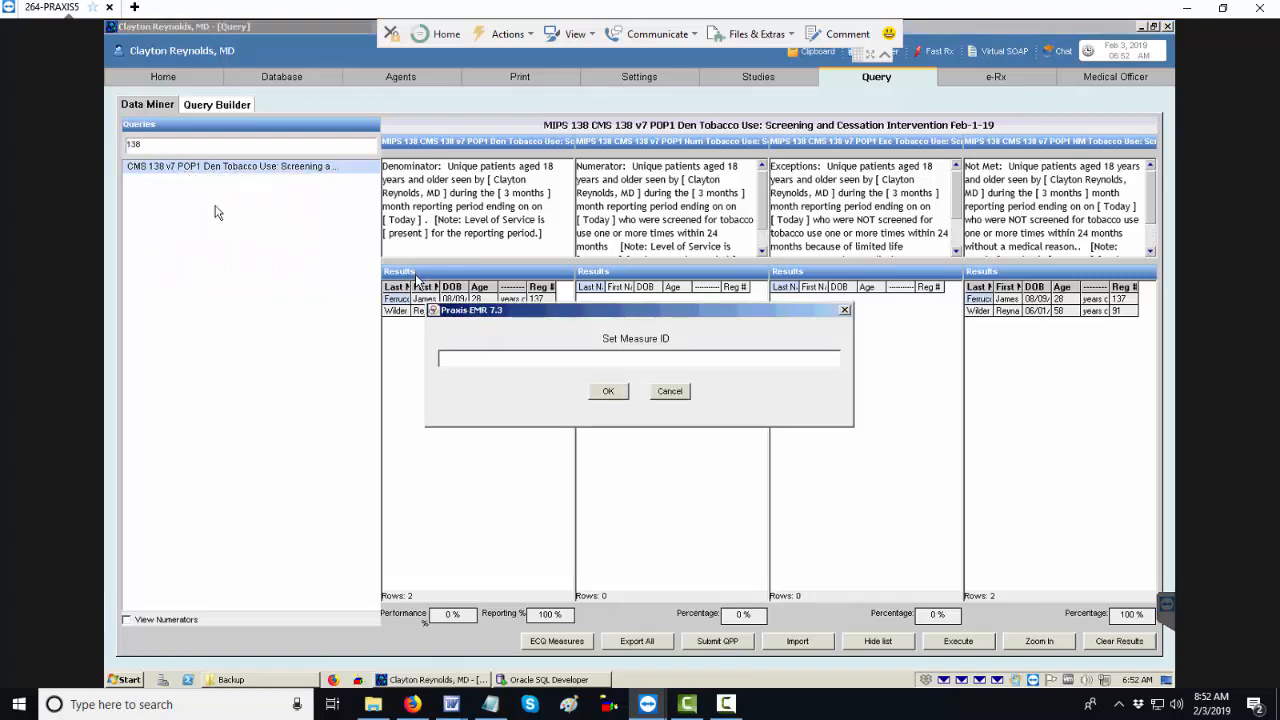
text(138)
click(592, 393)
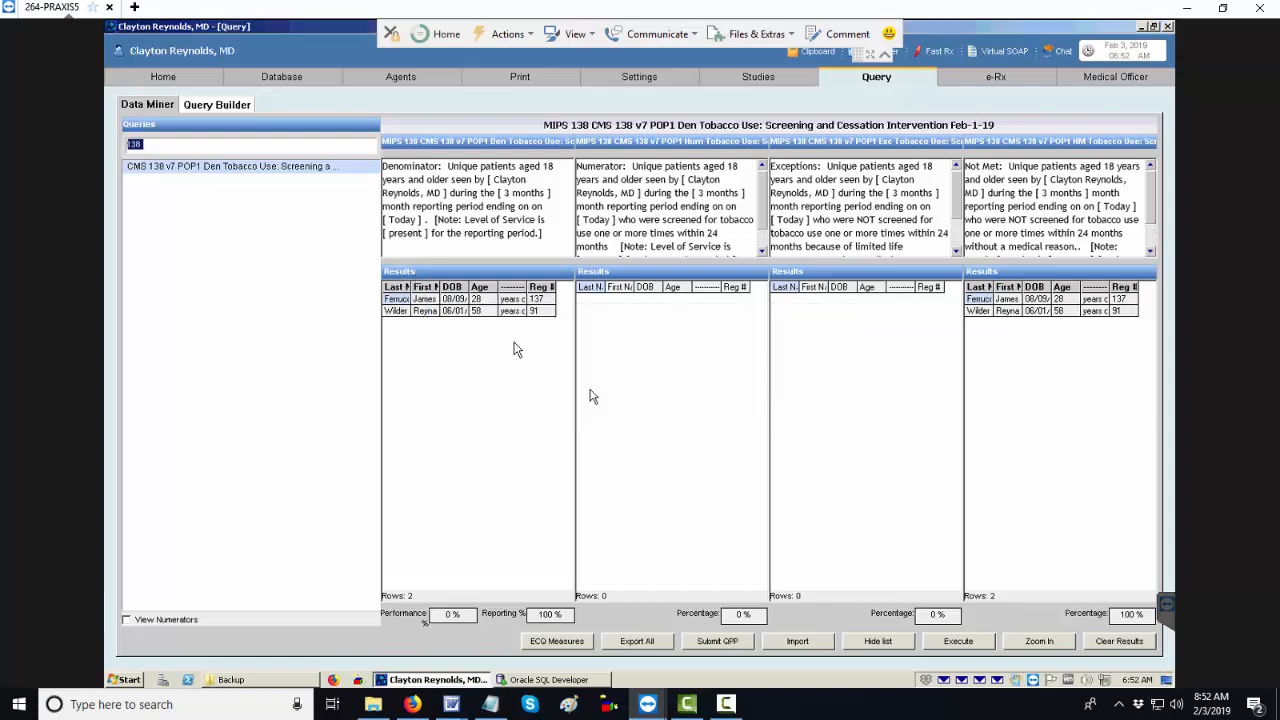
right_click(248, 166)
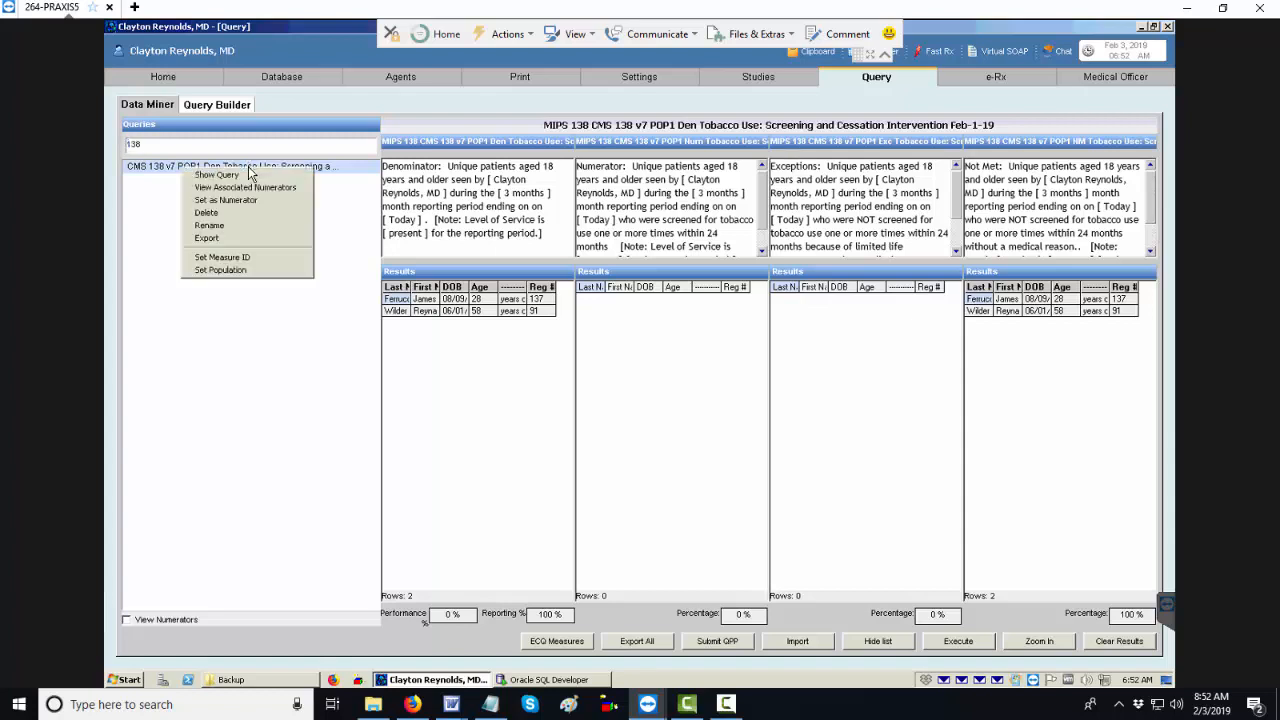
click(256, 272)
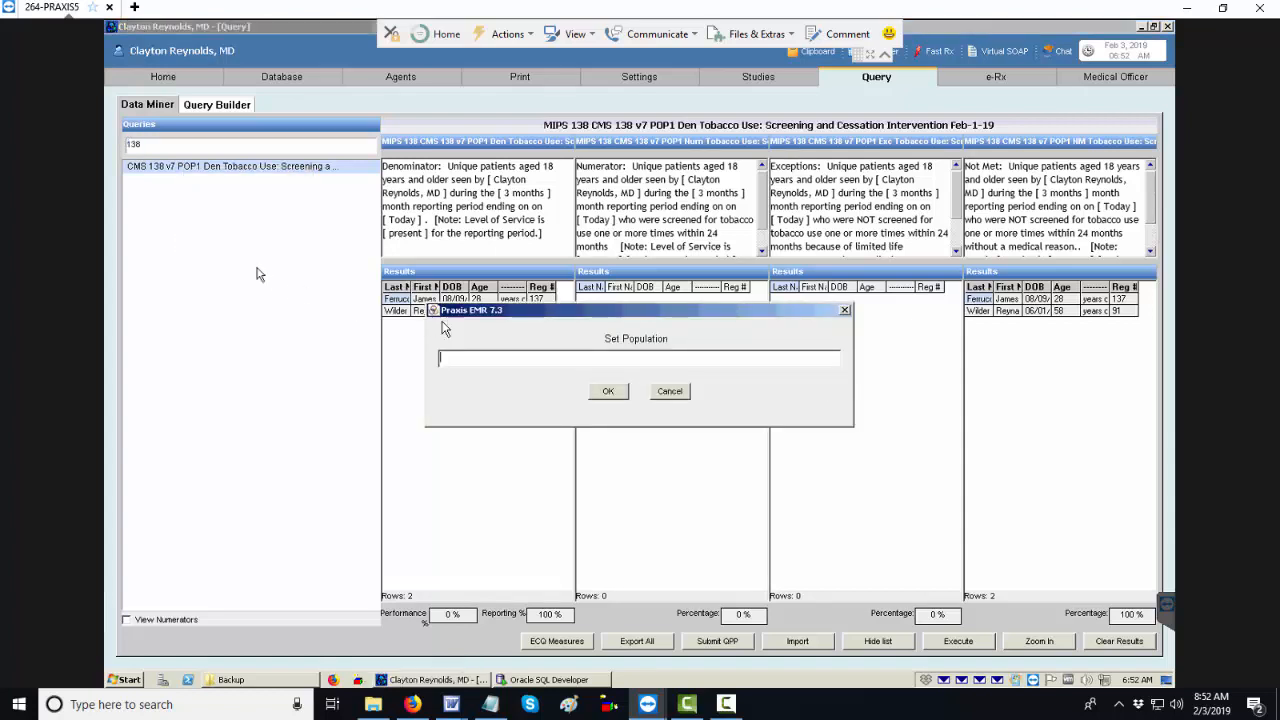
click(606, 391)
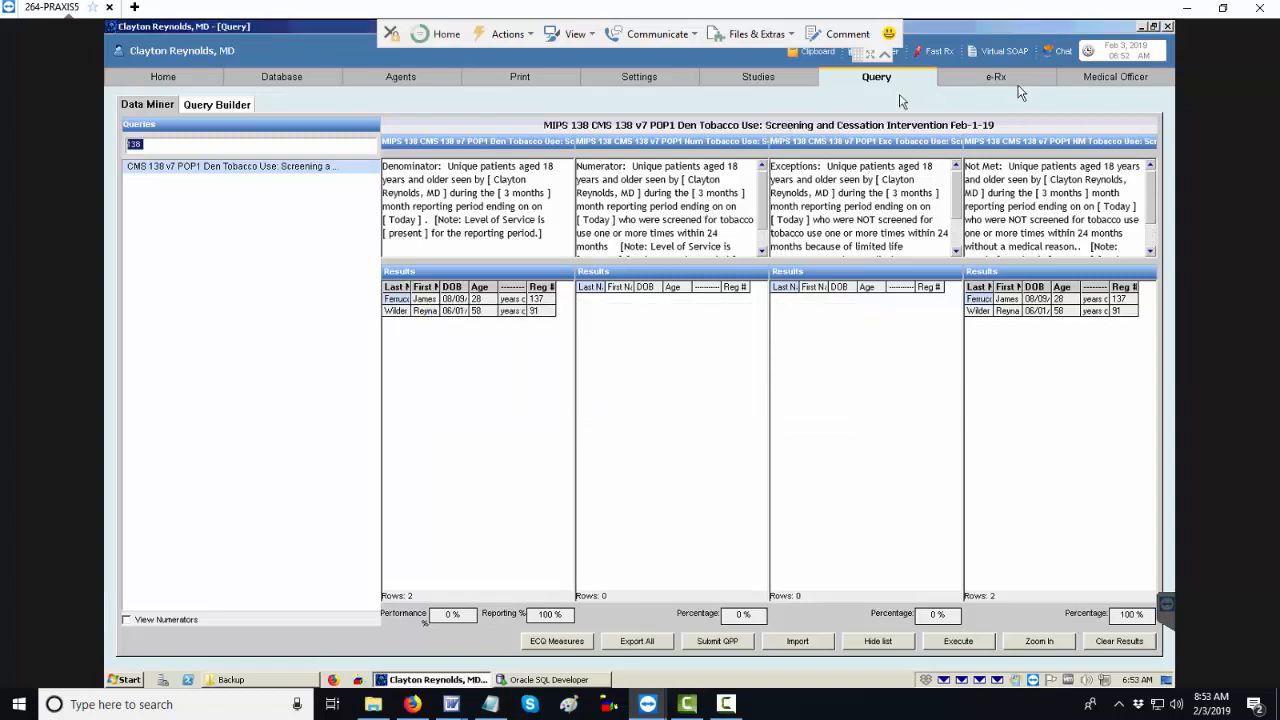
Step: Examine the provider's credentials, including the NPI and tax ID fields, in the user data settings
click(668, 78)
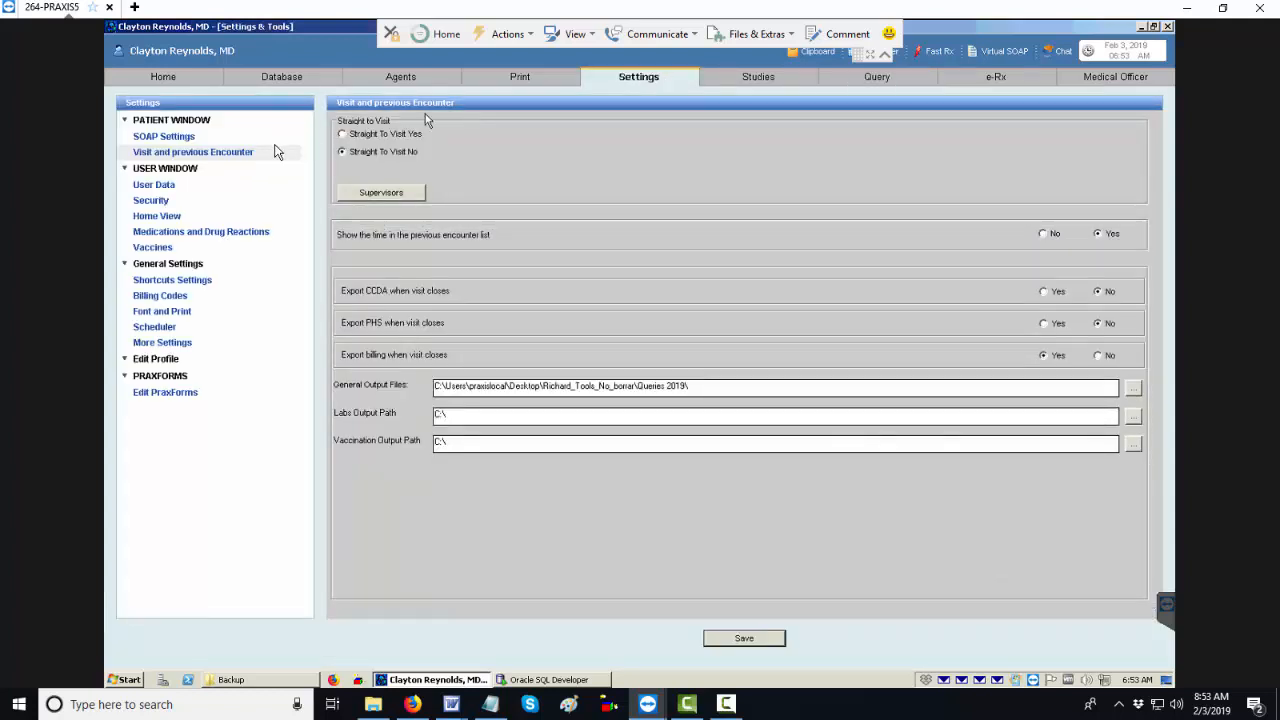
click(169, 188)
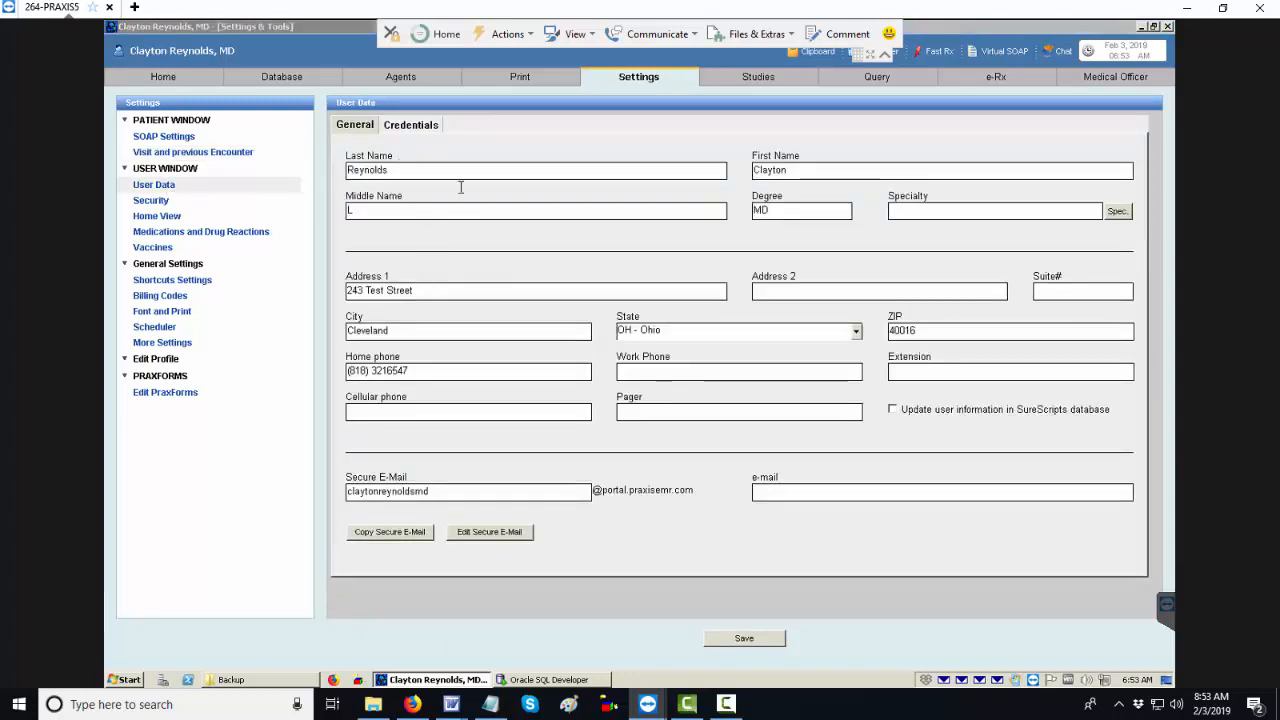
click(412, 130)
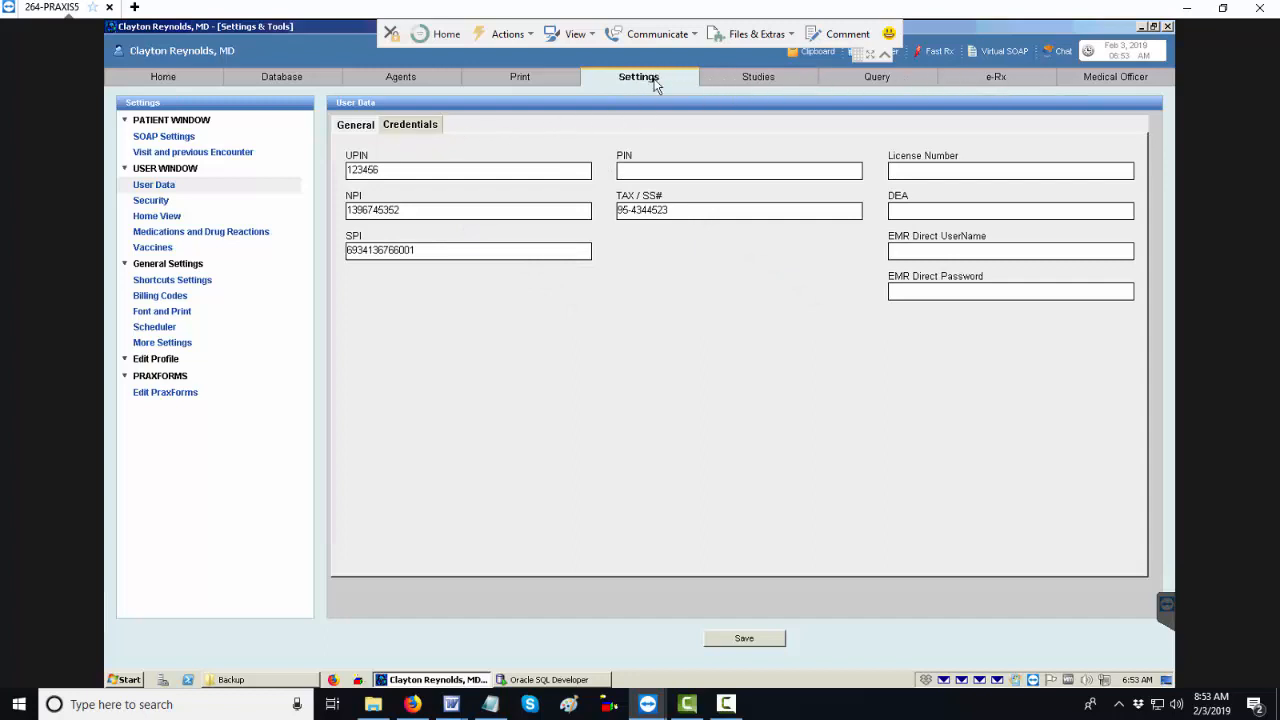
Step: Return to the queries and execute the CMS 138 v7 POP1 Den Tobacco Use query
click(900, 76)
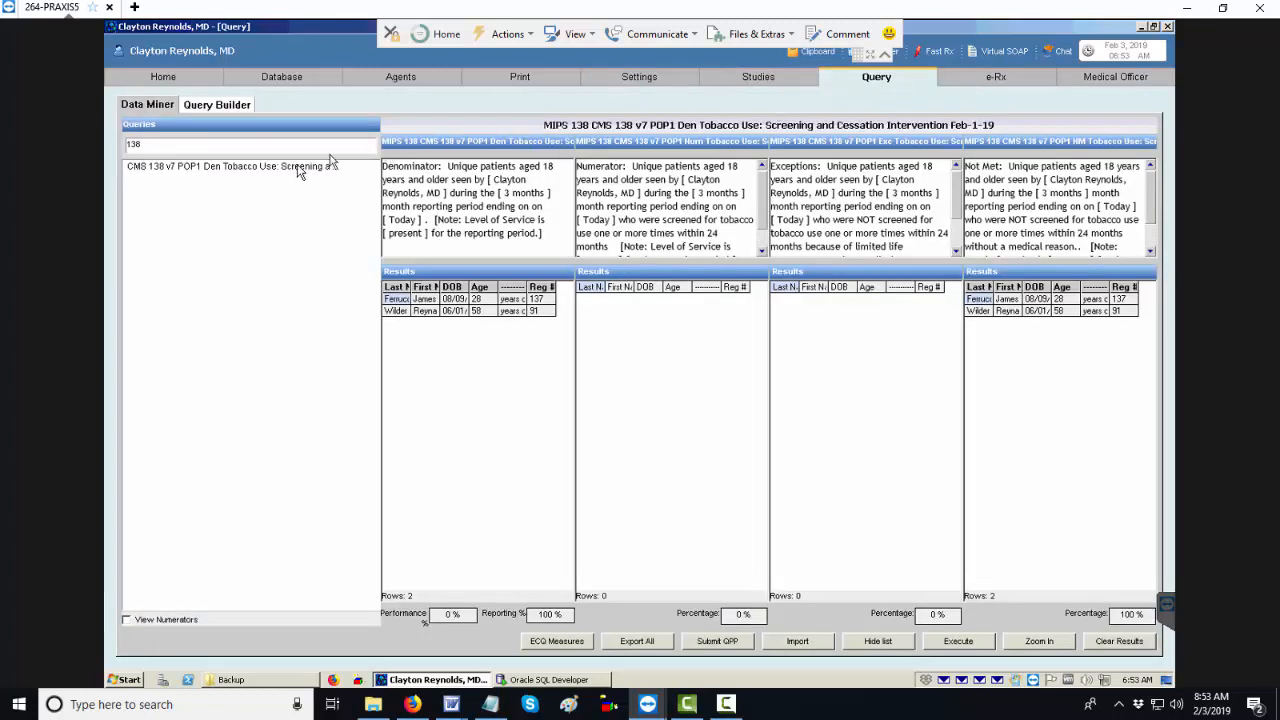
click(298, 170)
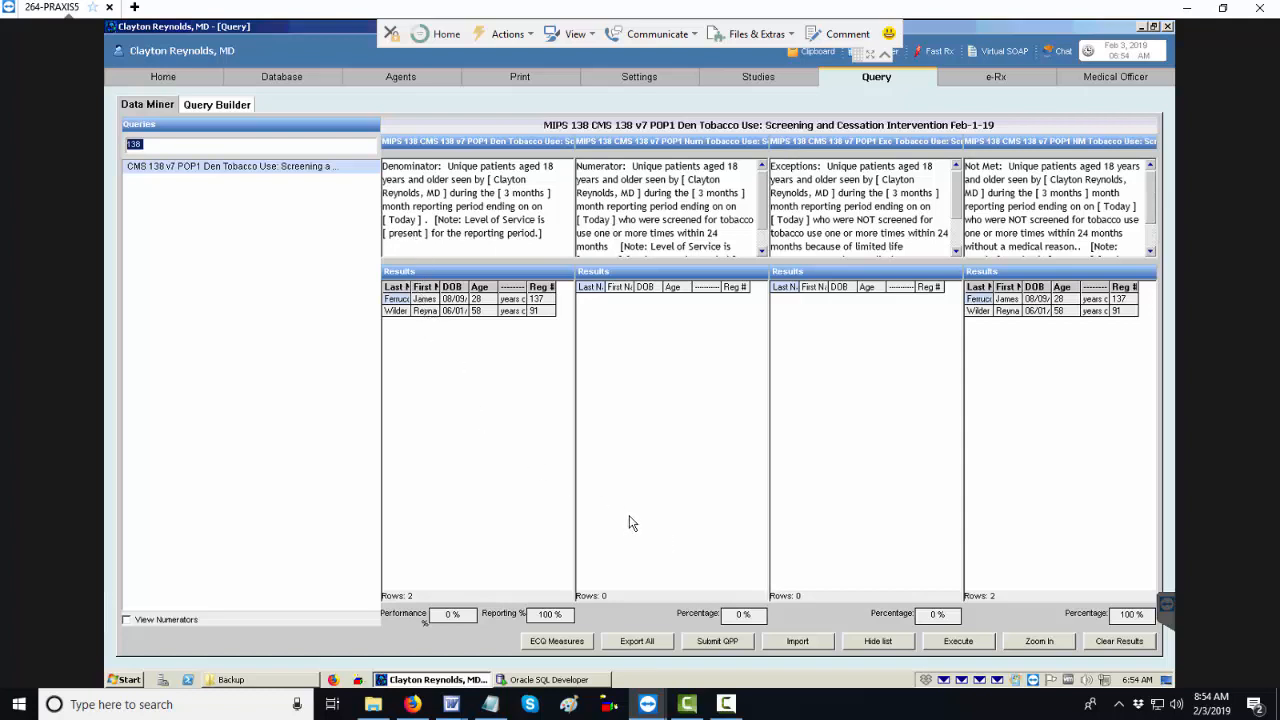
click(957, 640)
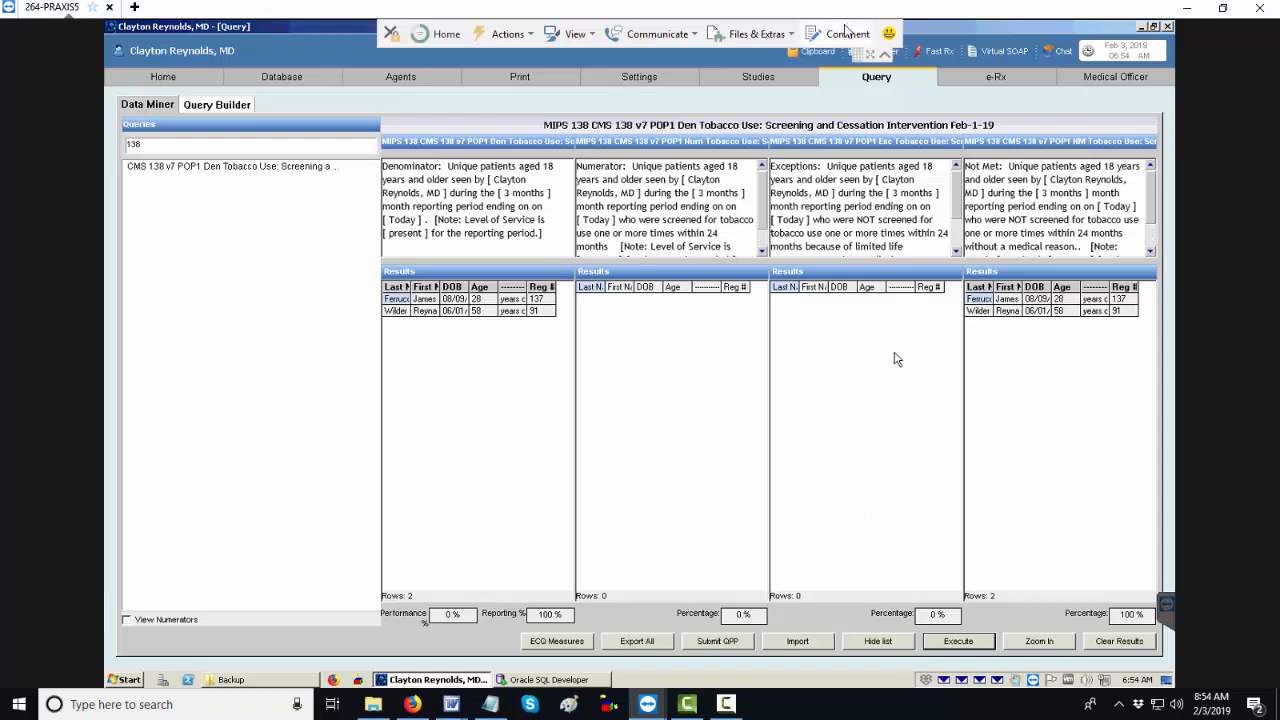
Step: Filter the practice advisories by 138, then accept and save CMS 138v4 NQF 0028 Tobacco Use: Screening 7-30-2017, agreeing to the disclaimer
click(1107, 76)
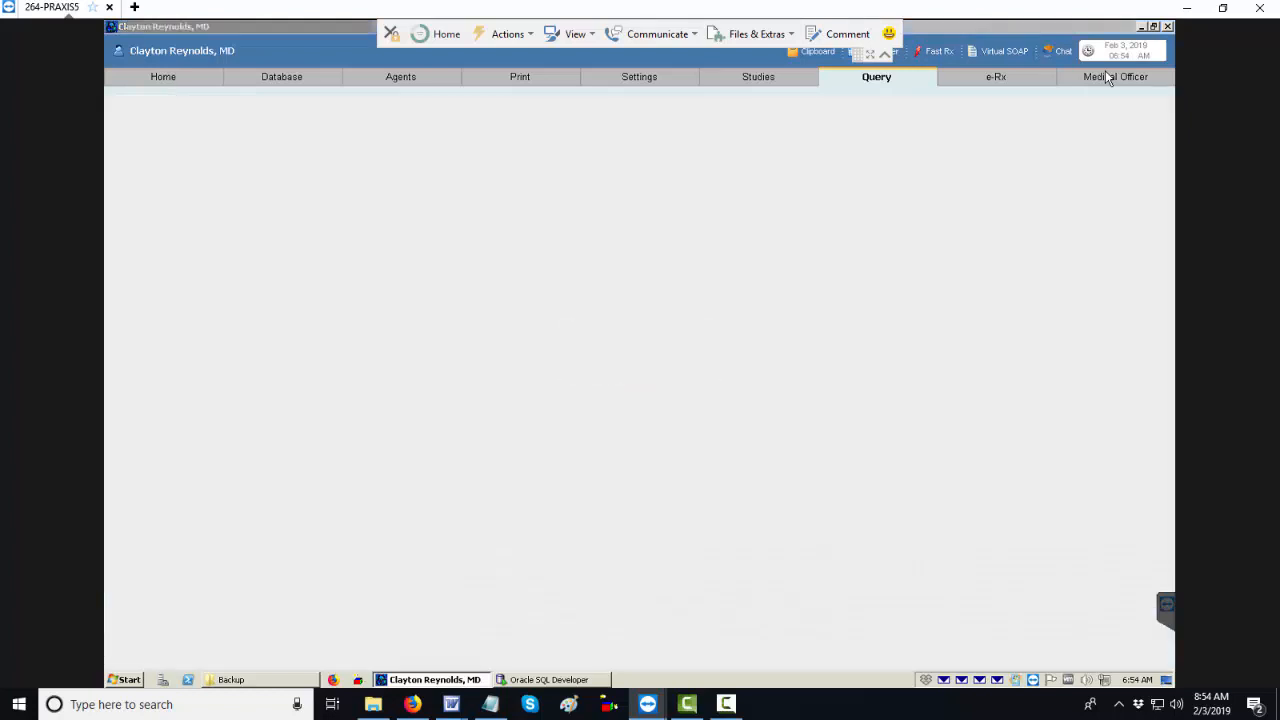
click(1107, 78)
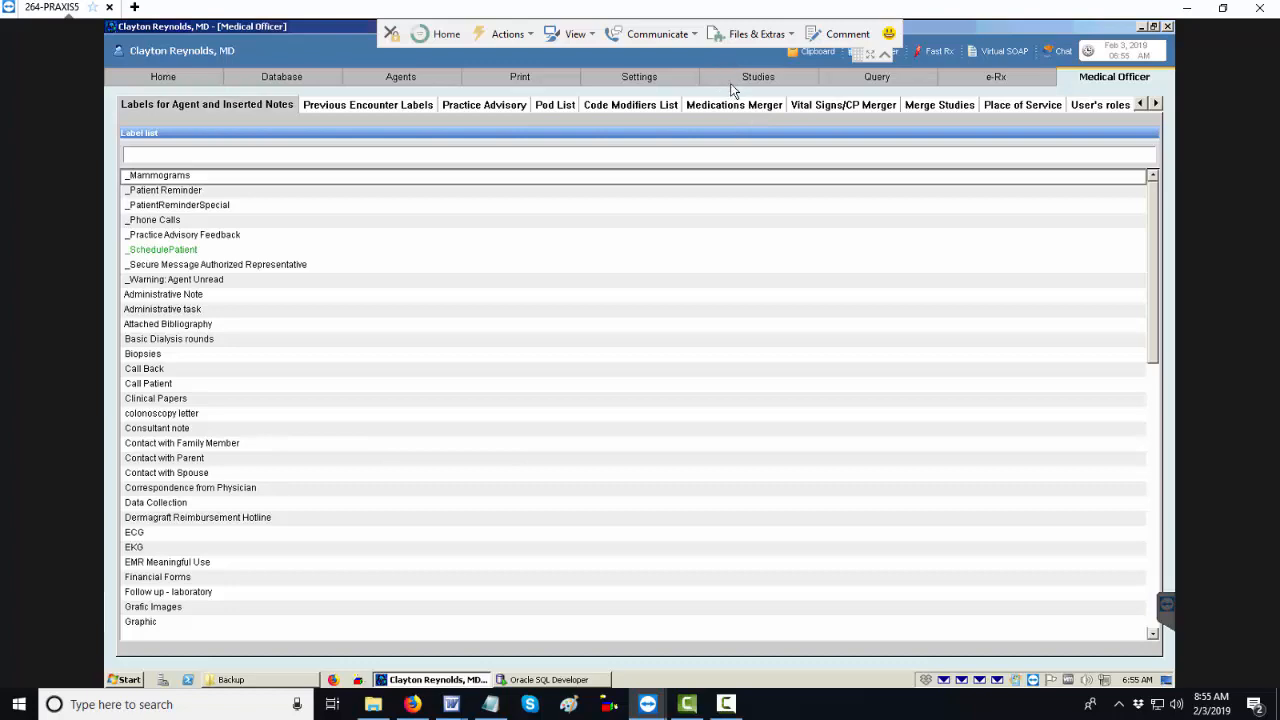
click(464, 108)
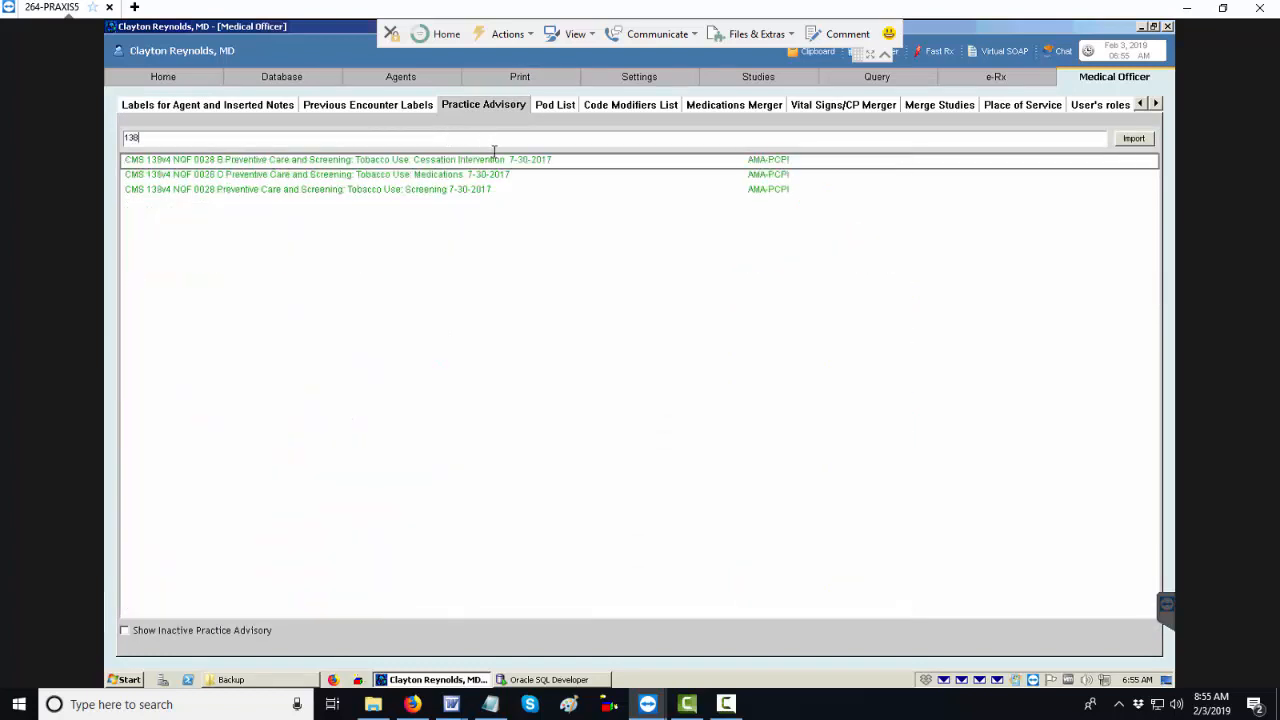
right_click(327, 197)
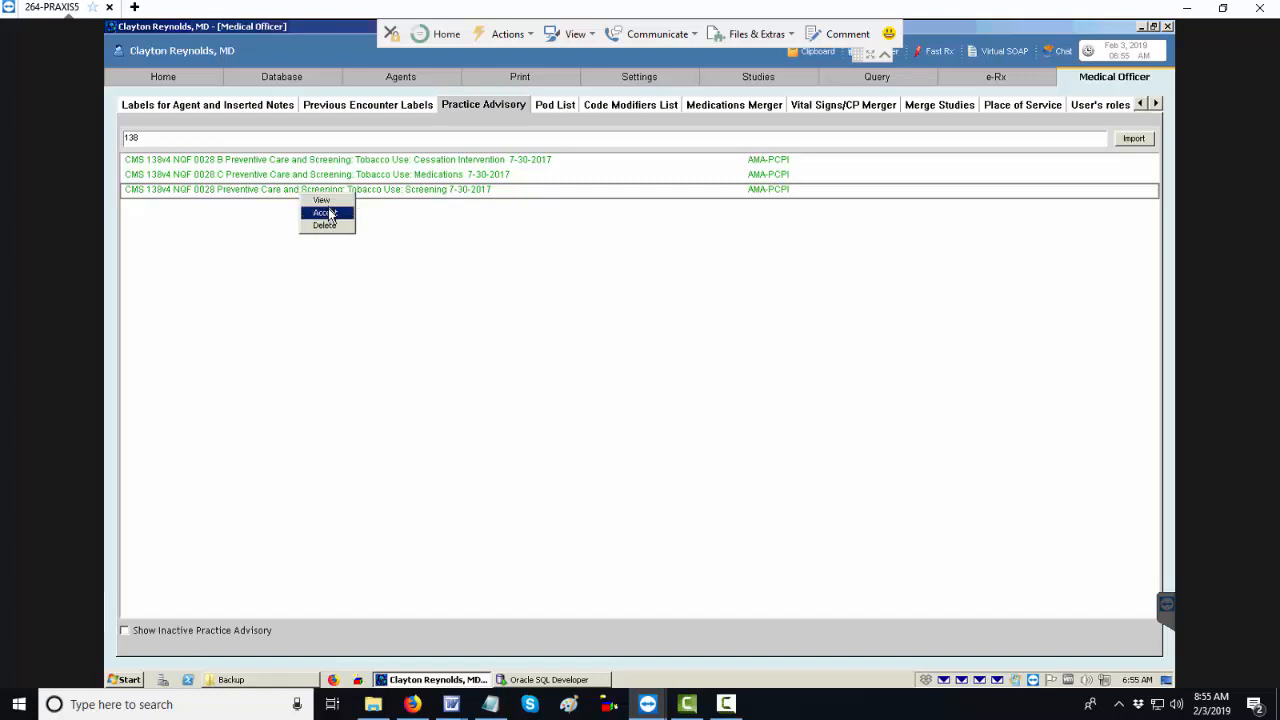
click(327, 213)
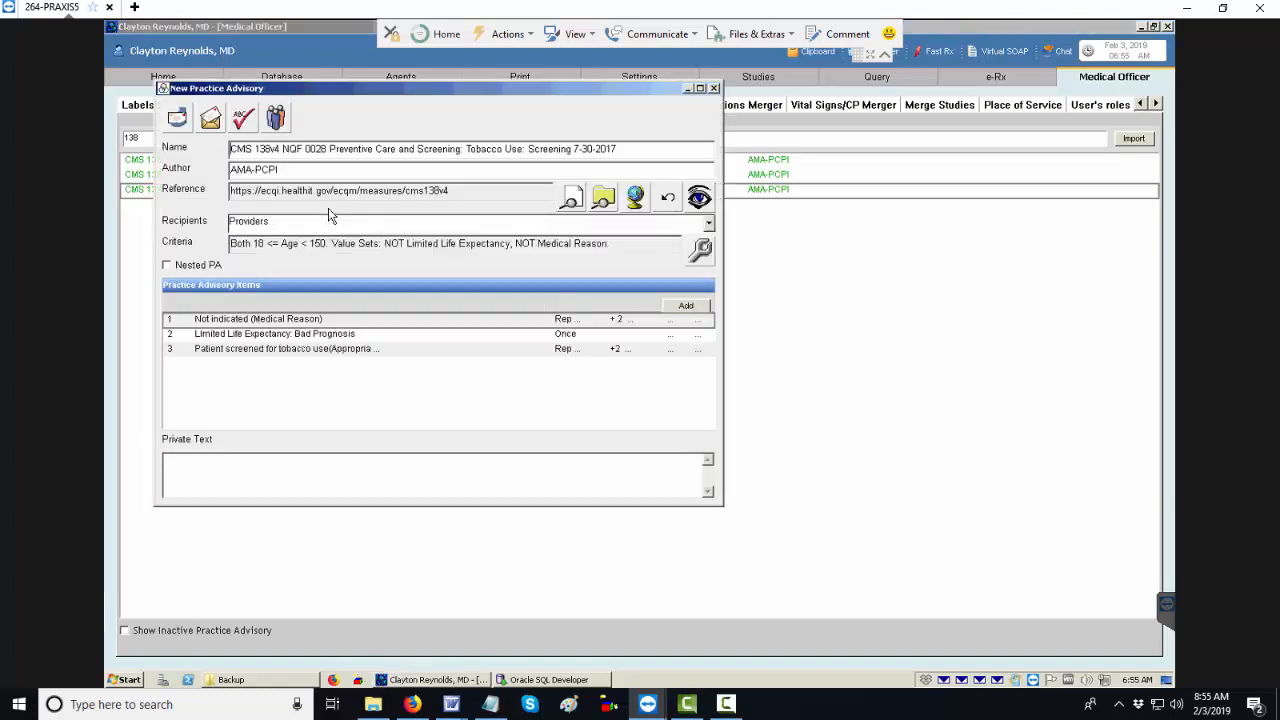
click(177, 119)
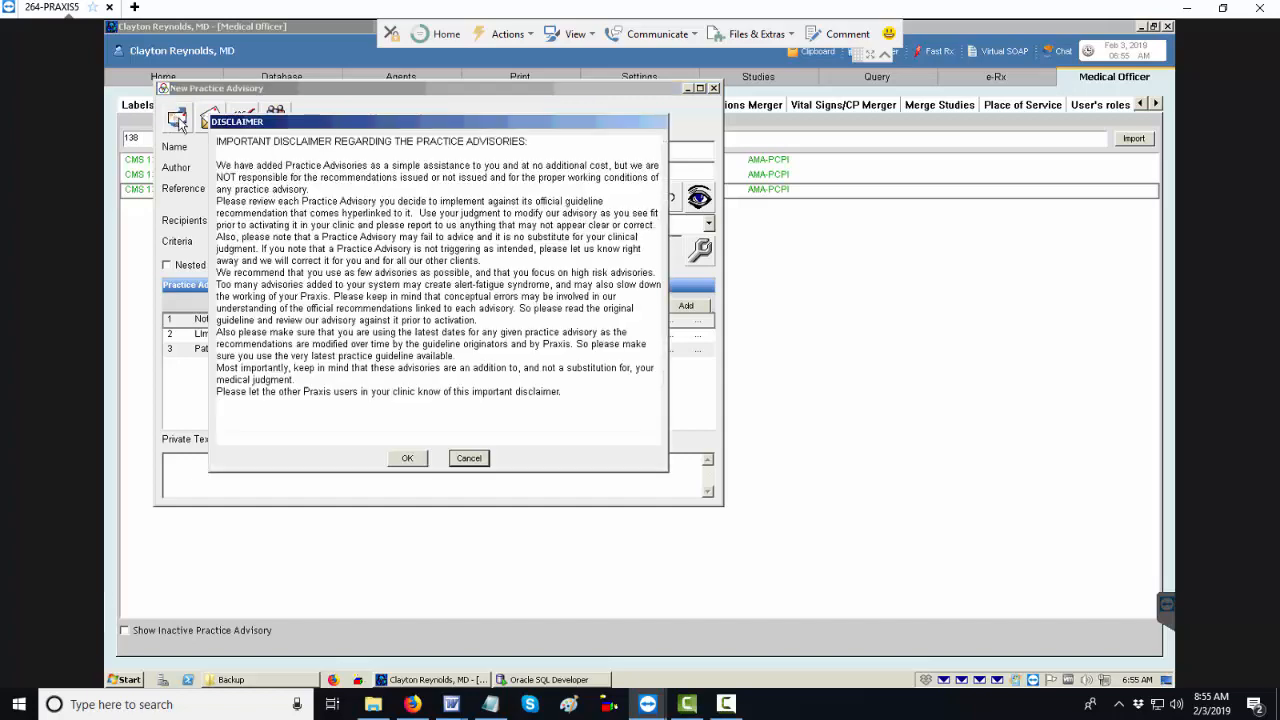
click(418, 461)
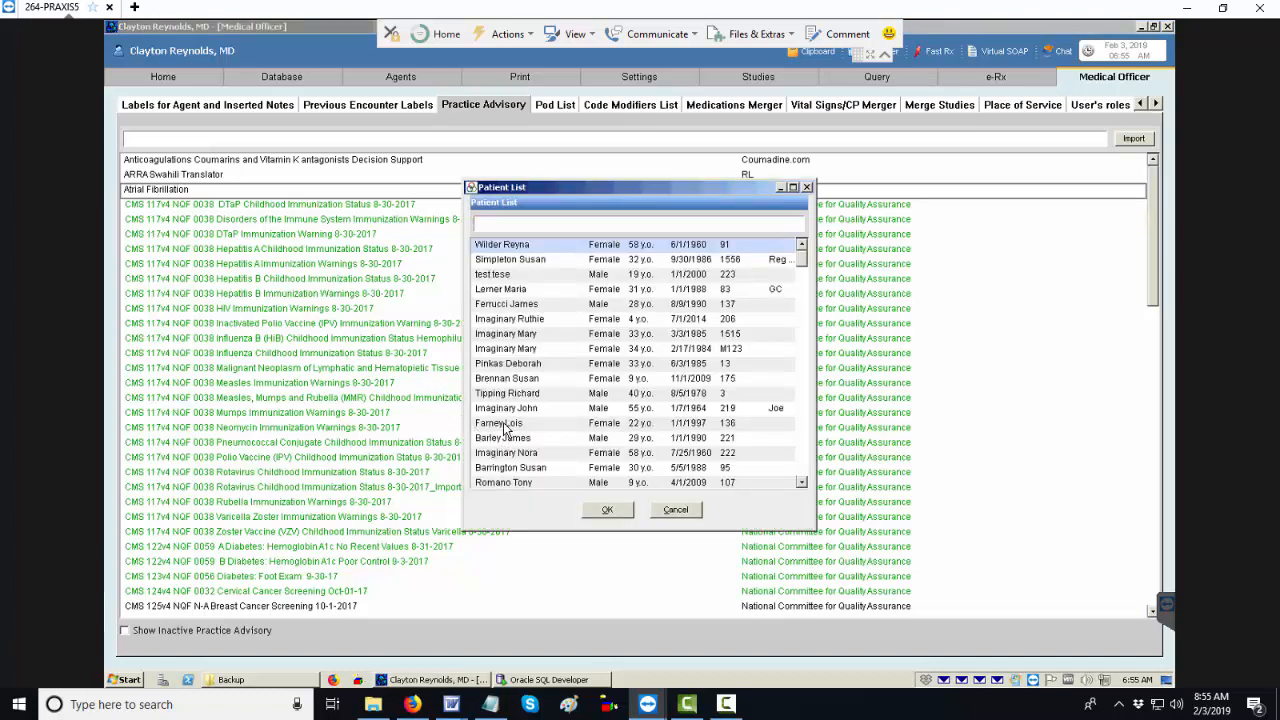
Step: Start a new visit for the 22-year-old female patient and set its level of service to Level 3 established patient
double_click(505, 425)
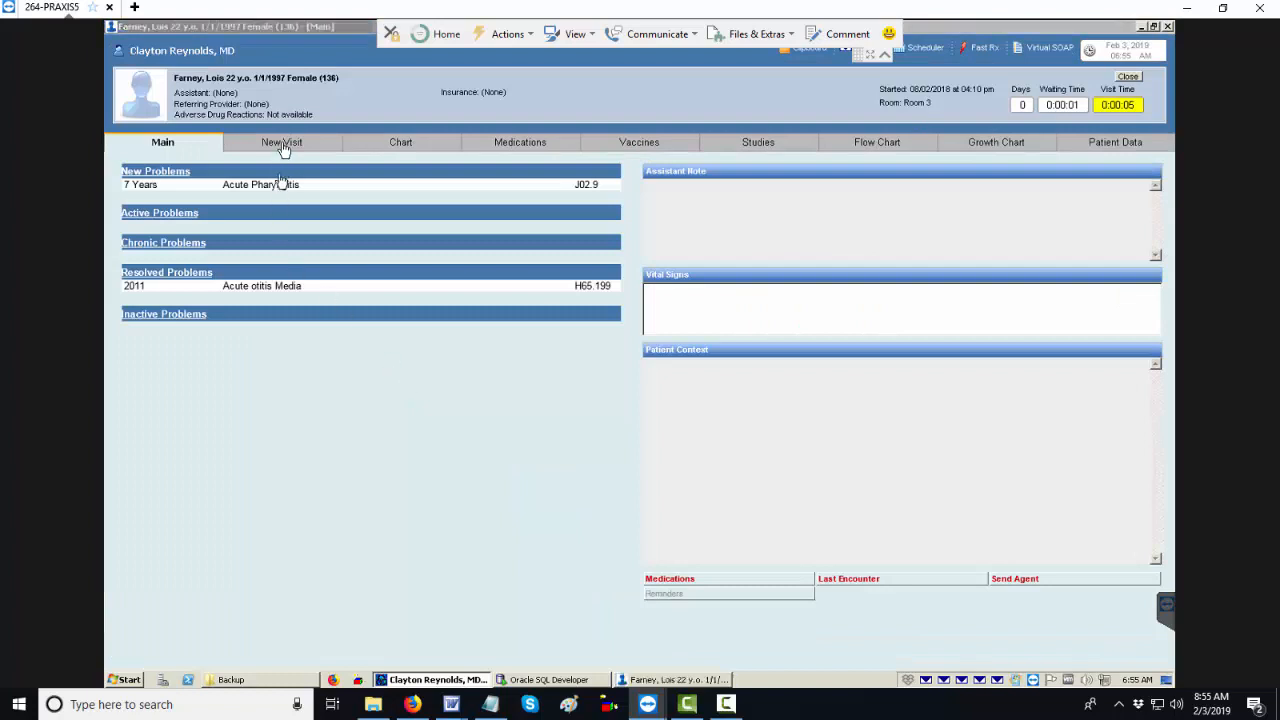
click(282, 145)
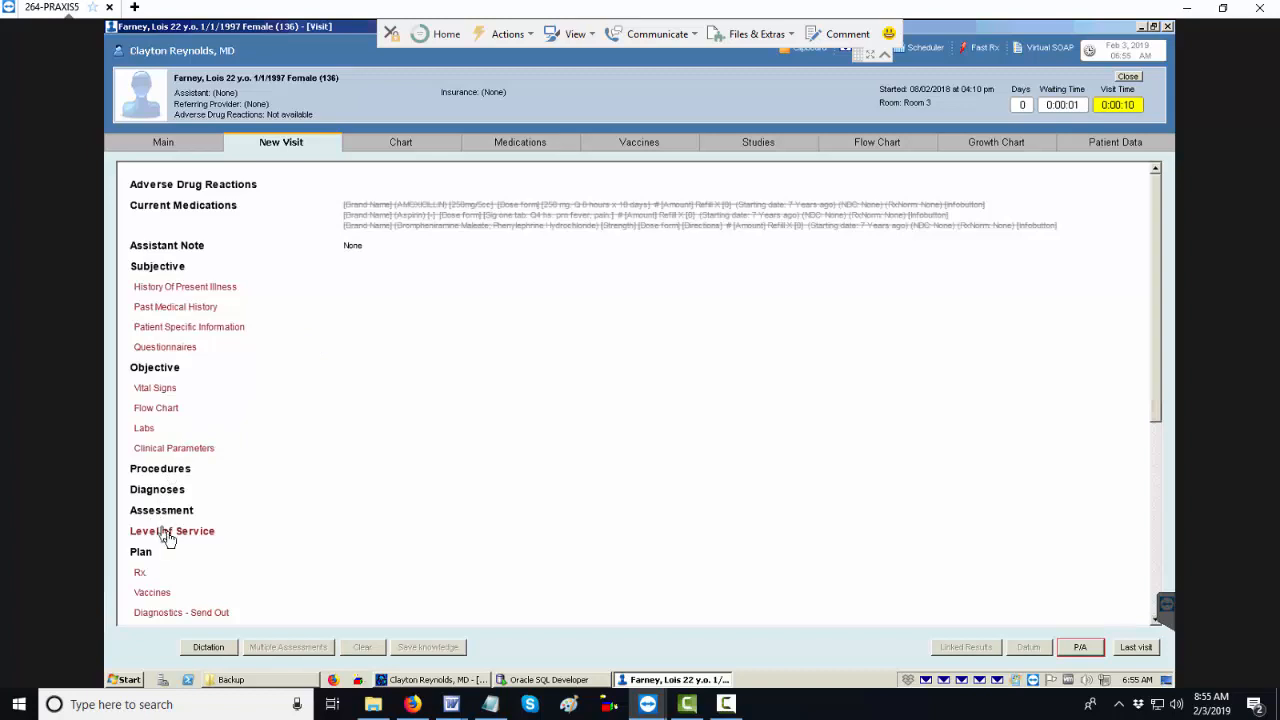
click(170, 535)
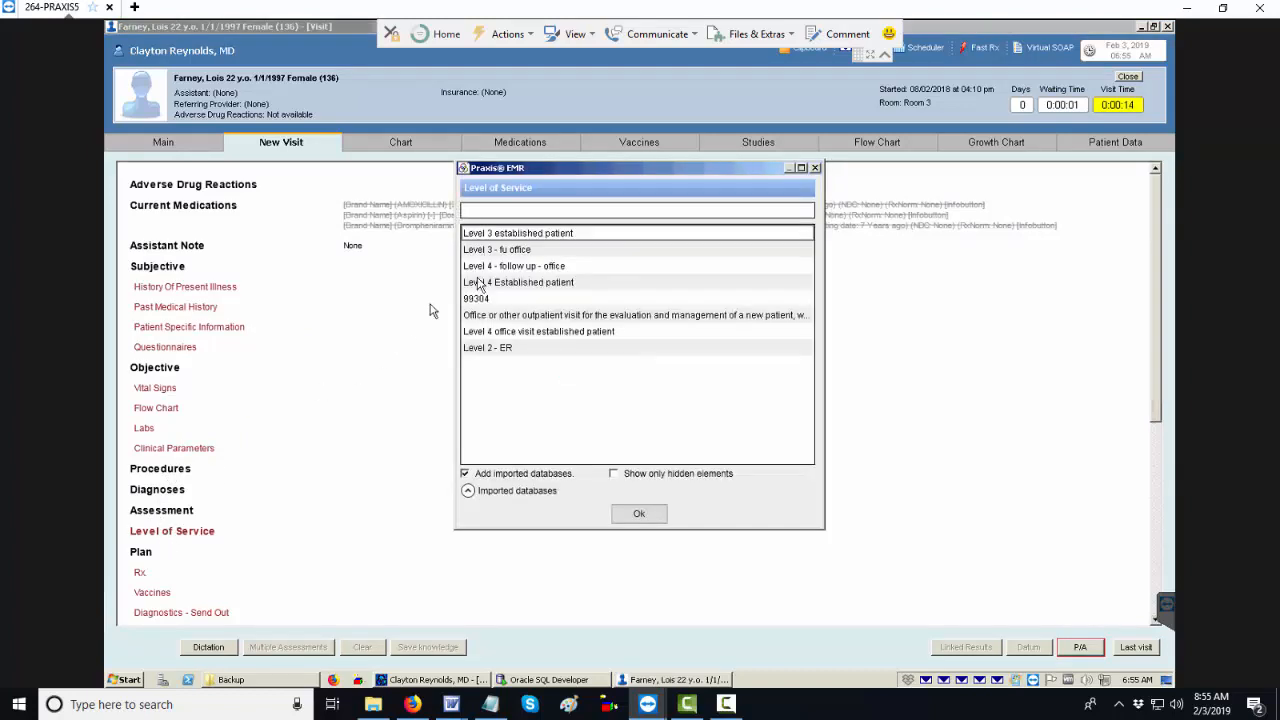
double_click(500, 236)
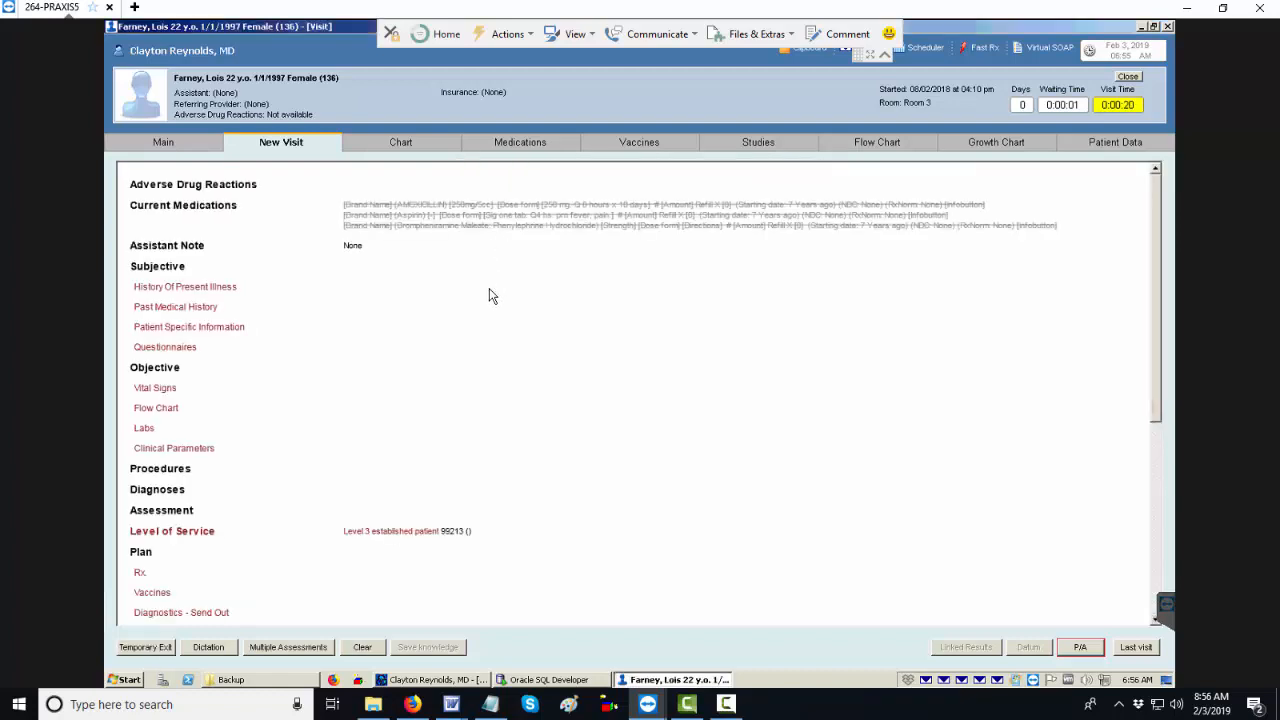
Step: Record "Not indicated (Medical Reason)" for the visit's CMS 138v4 NQF 0028 Tobacco Use: Screening practice advisory
scroll(463, 343, down, 5)
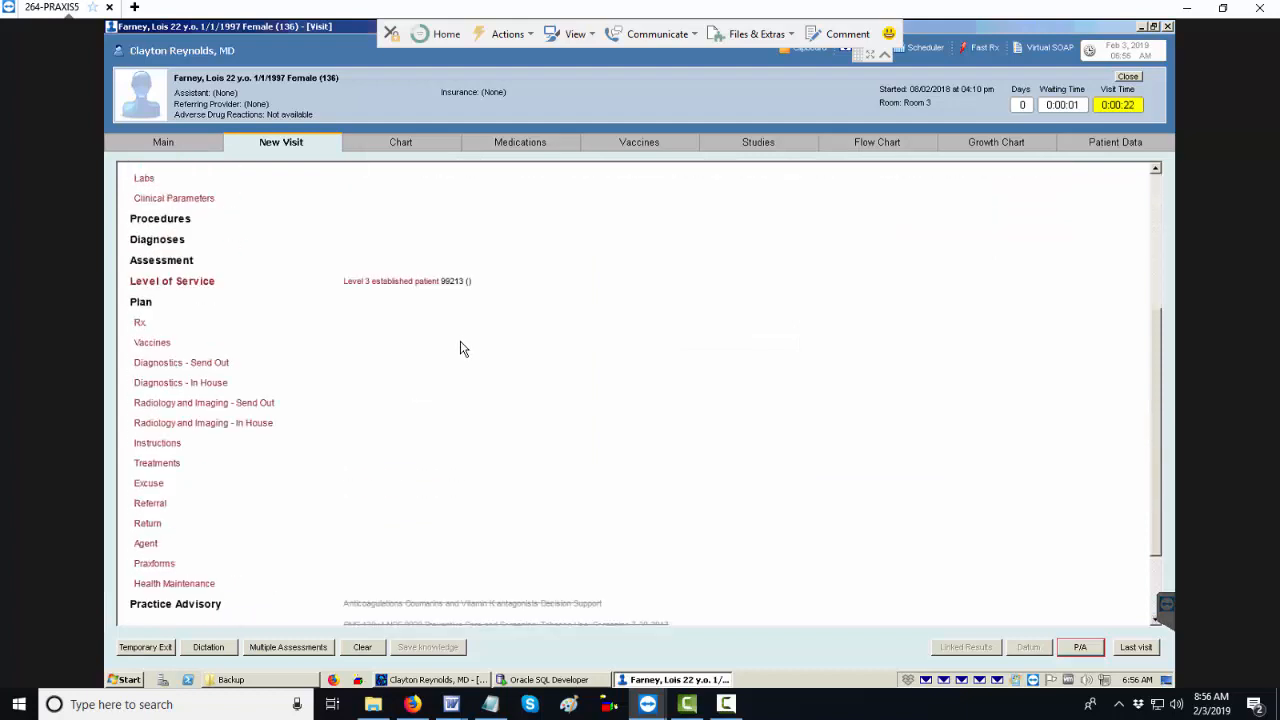
scroll(434, 404, up, 2)
scroll(433, 404, down, 5)
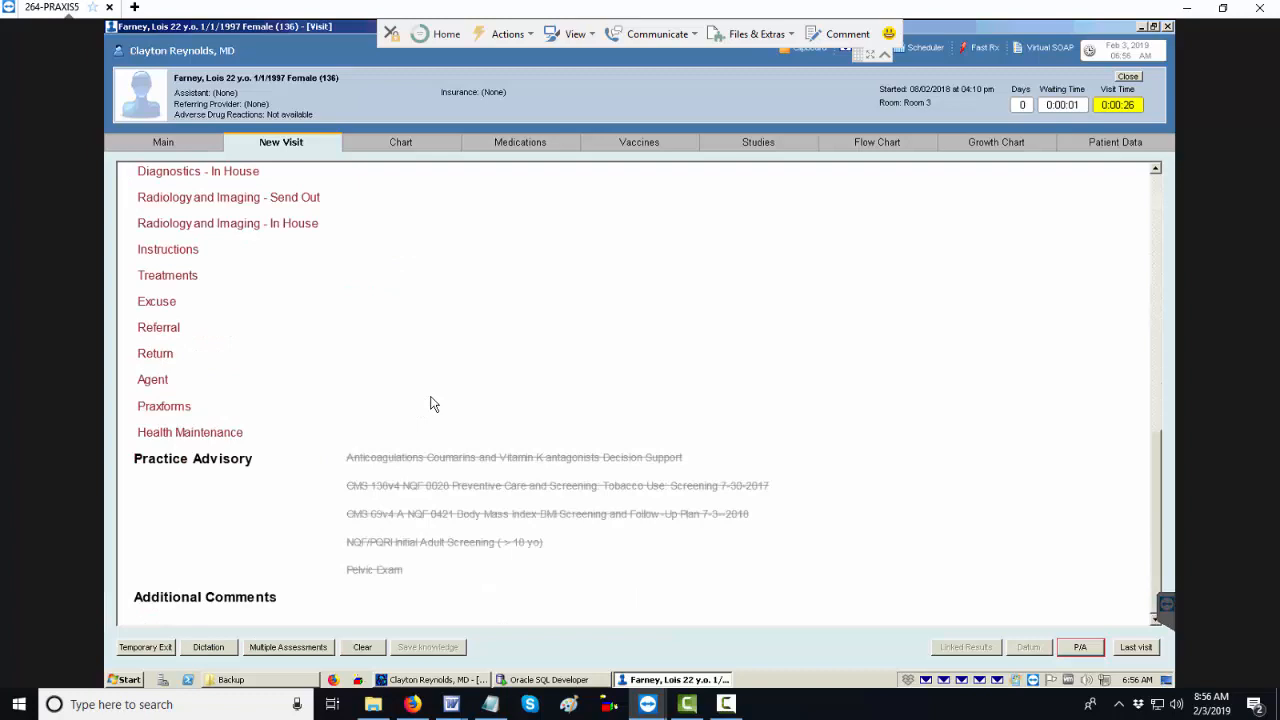
click(436, 494)
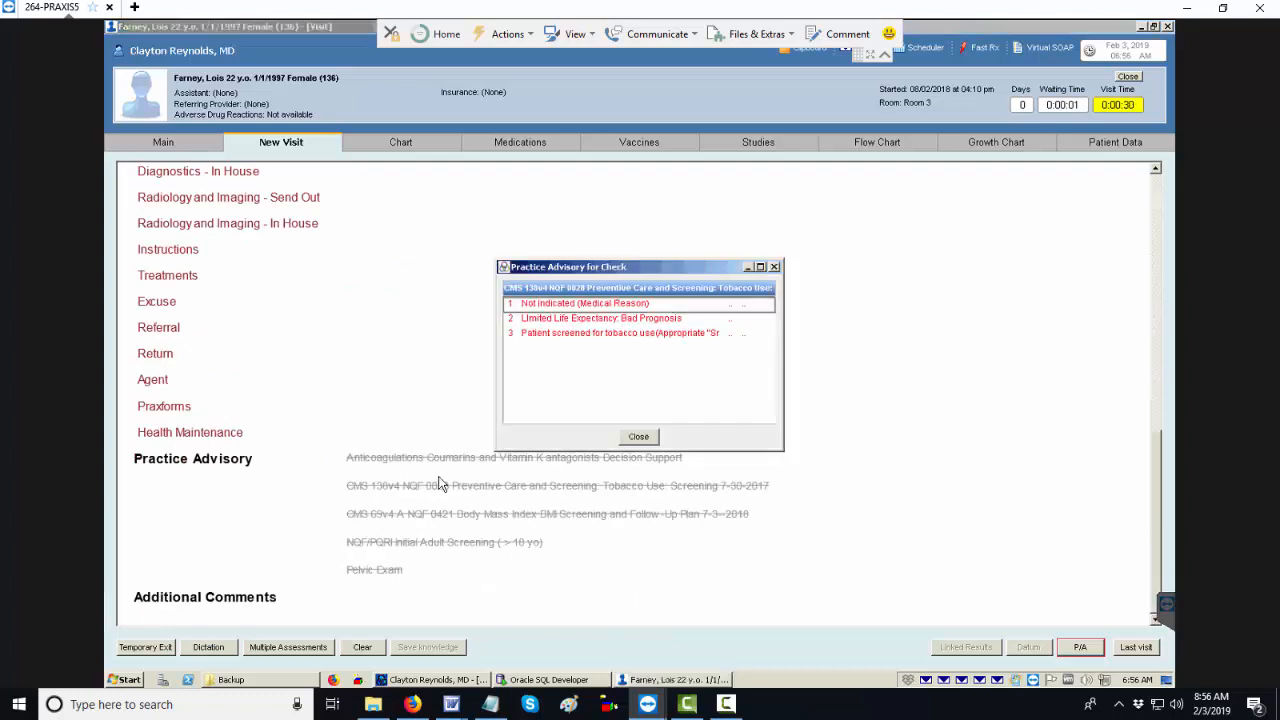
double_click(547, 311)
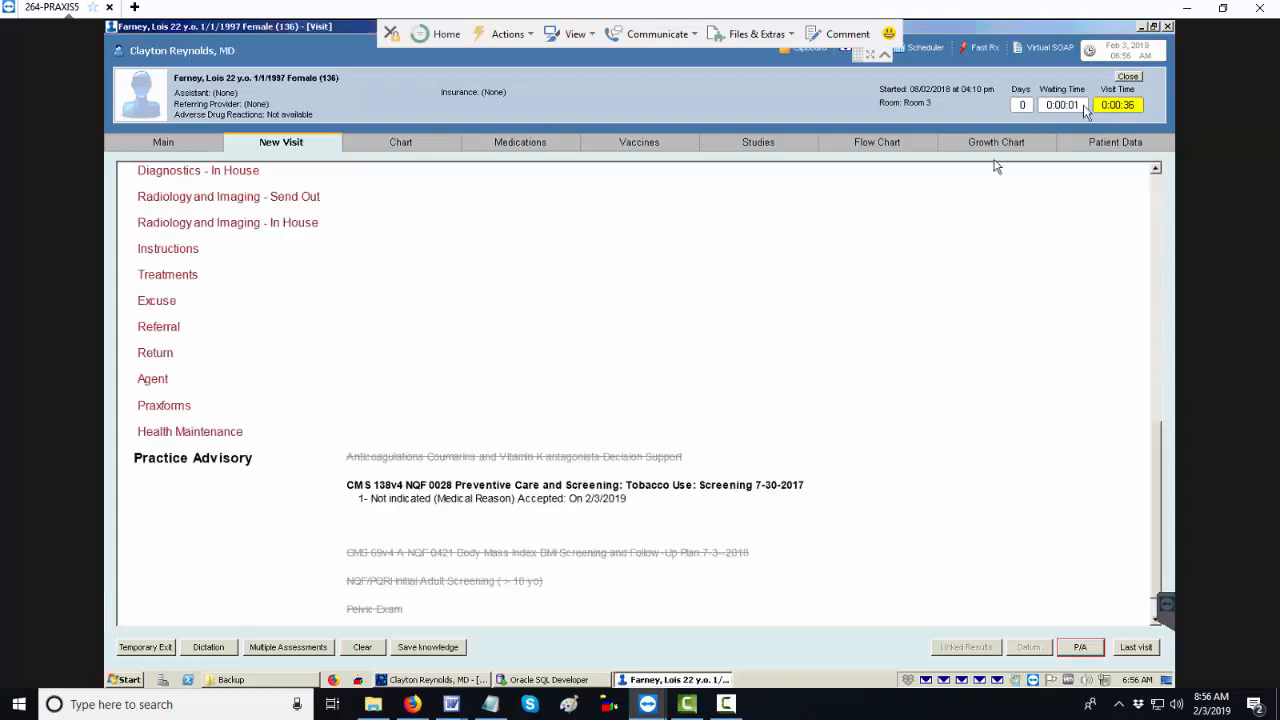
Step: Close the visit and save it as a finished record
click(1127, 79)
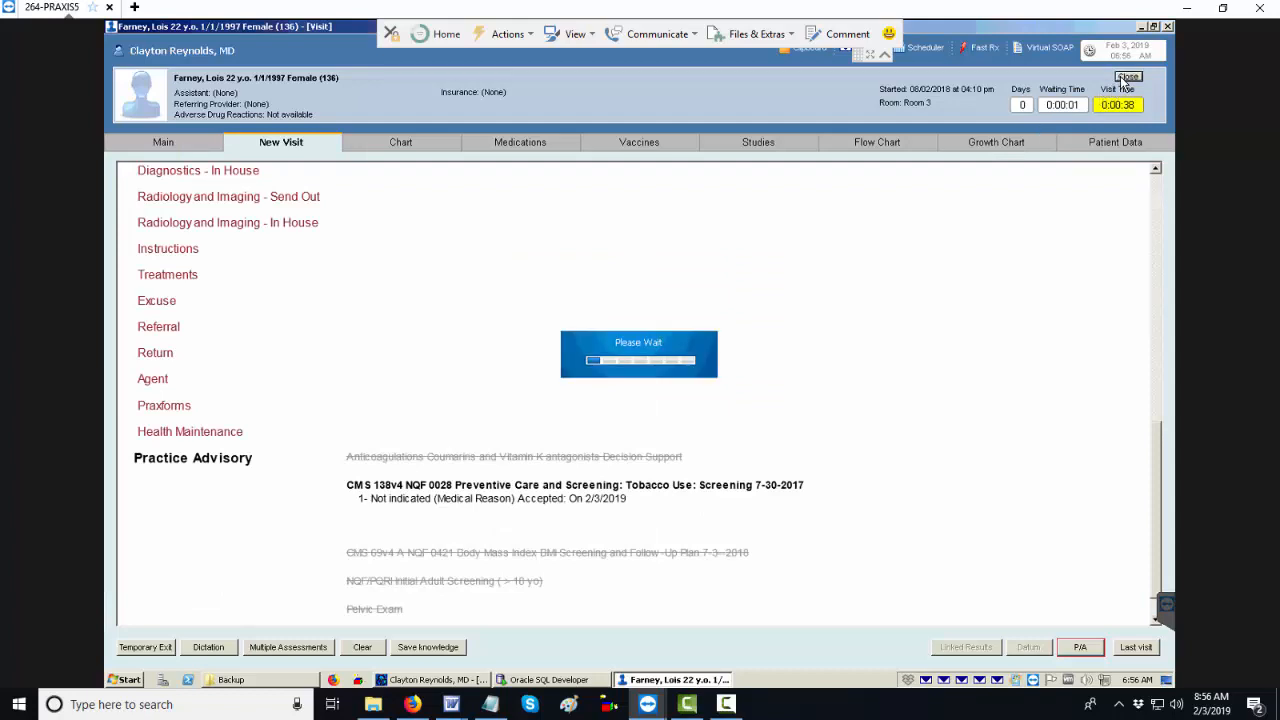
click(607, 446)
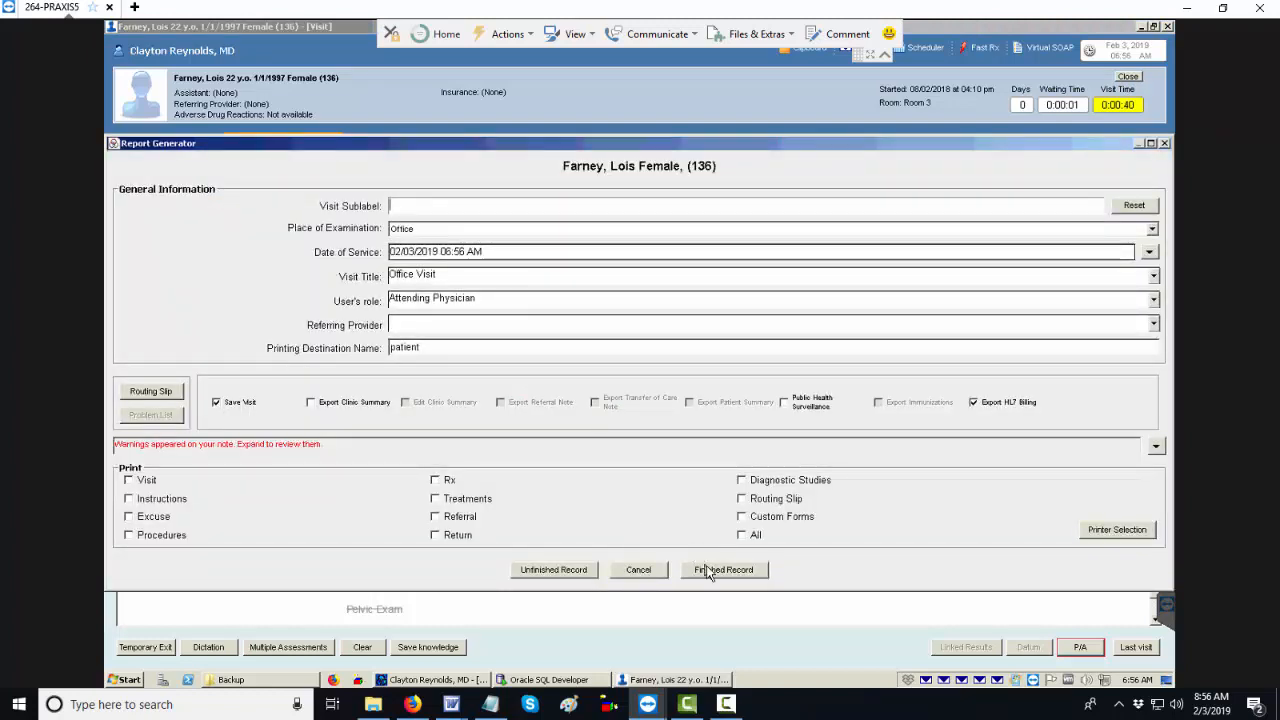
click(708, 571)
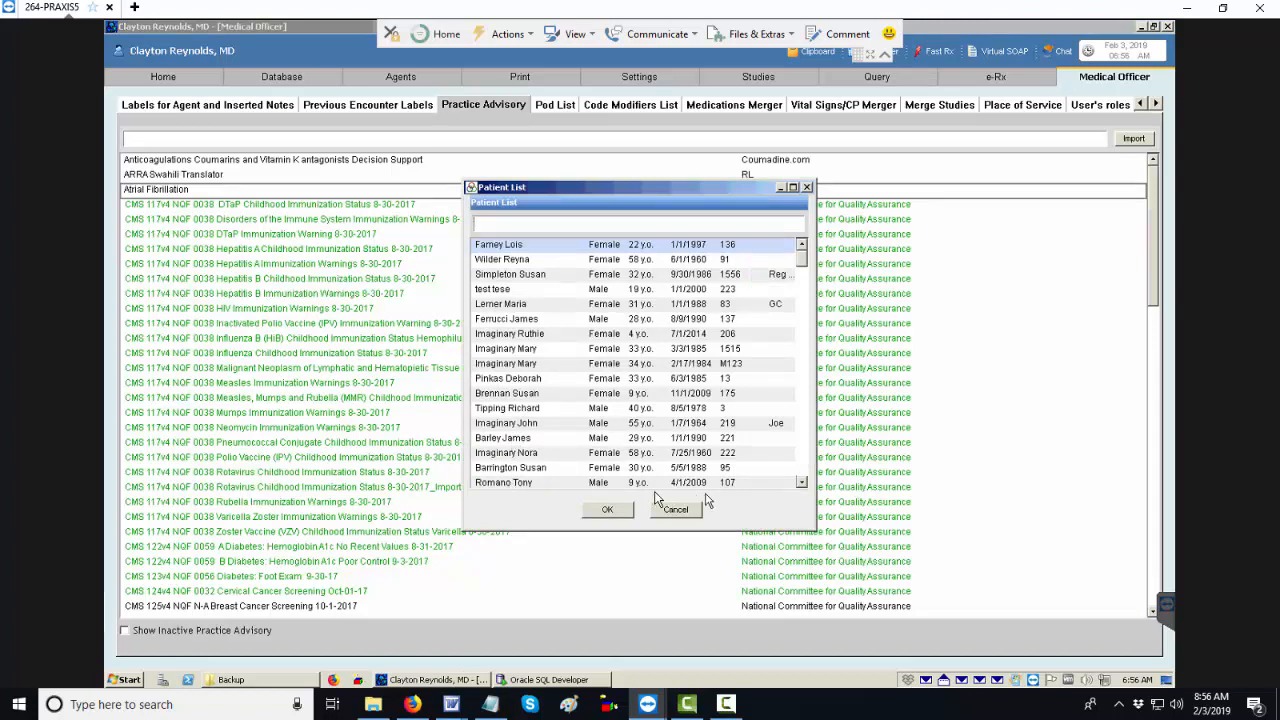
Step: In a new visit for the 30-year-old female patient, add the Acute Pharyngitis assessment and the Level 4 Established patient level of service
double_click(541, 469)
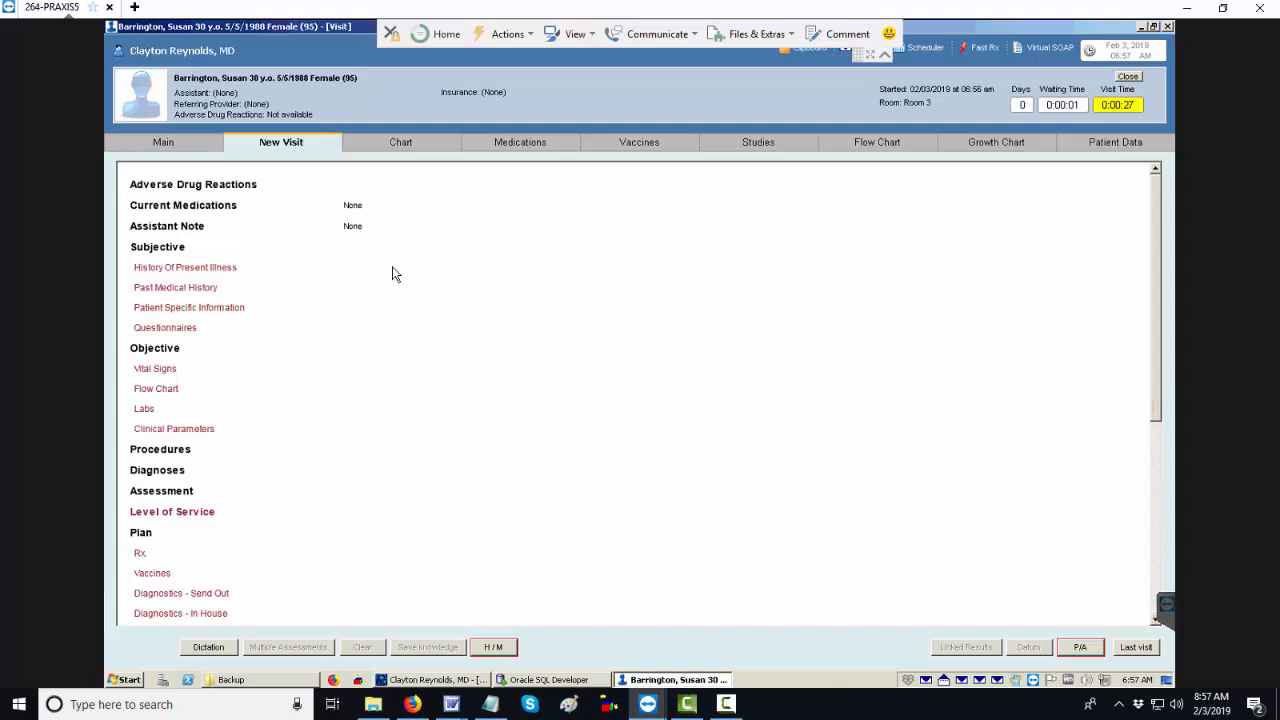
click(170, 497)
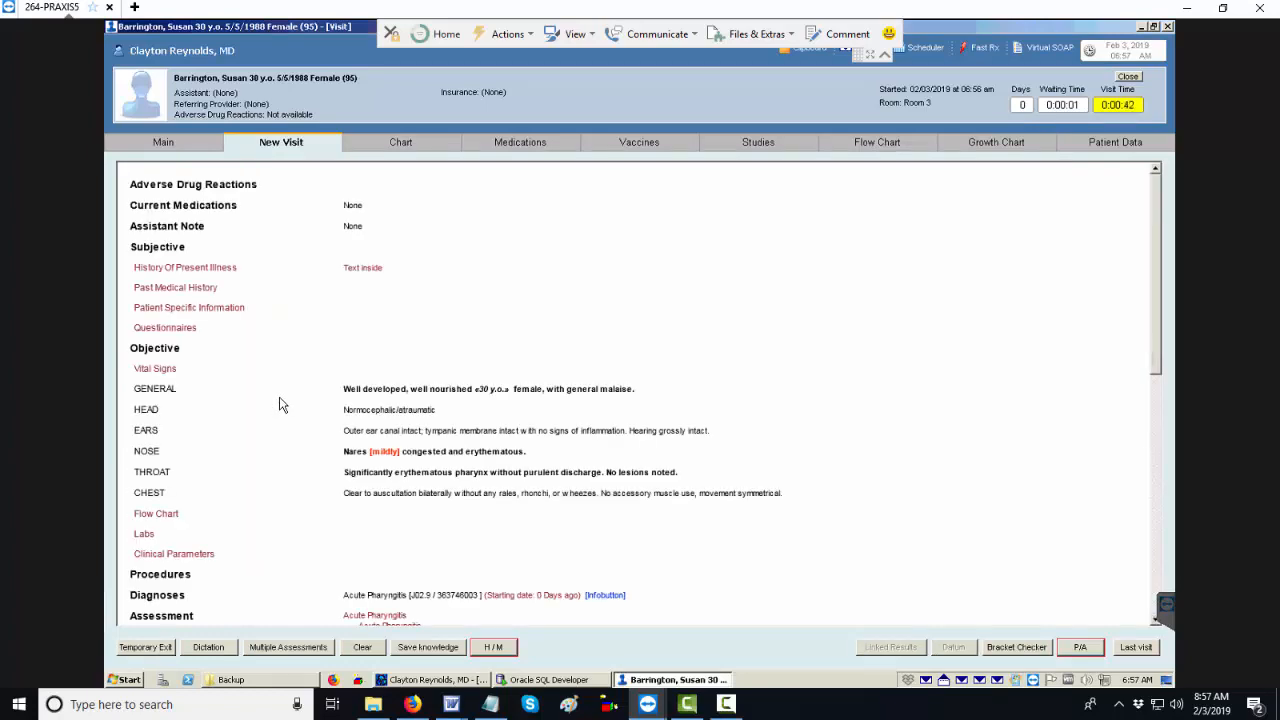
scroll(279, 404, down, 2)
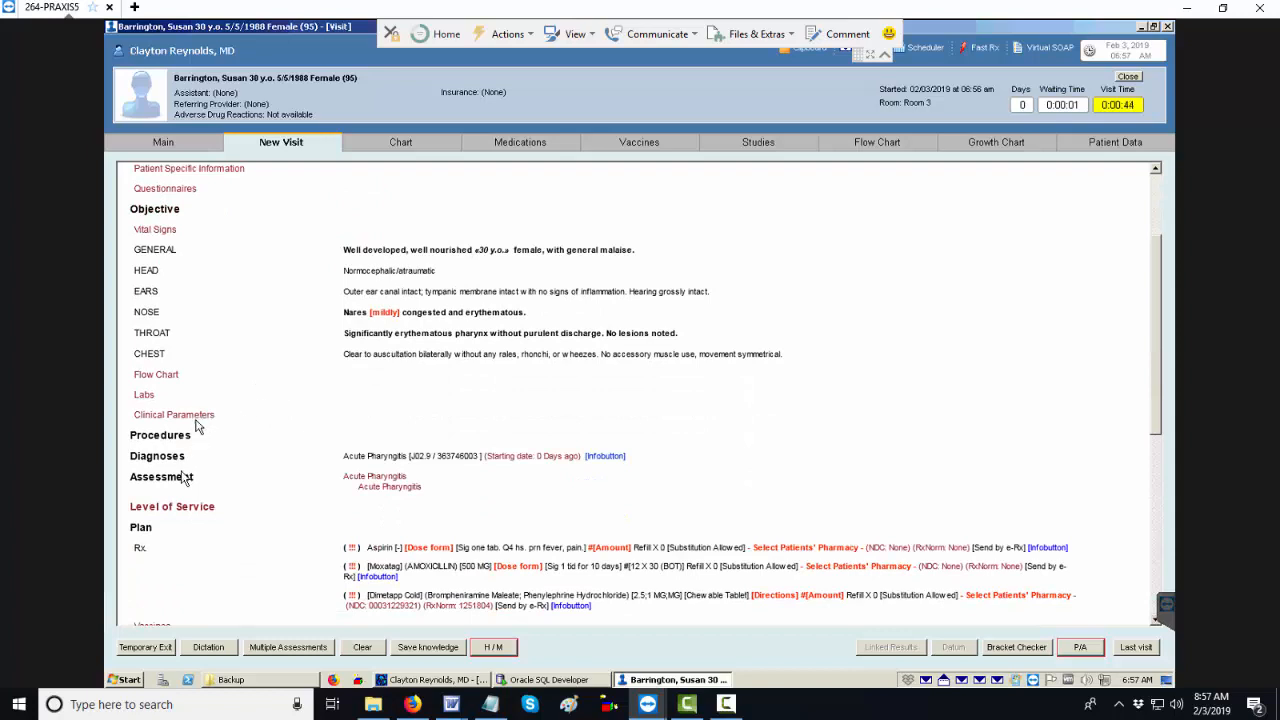
click(177, 513)
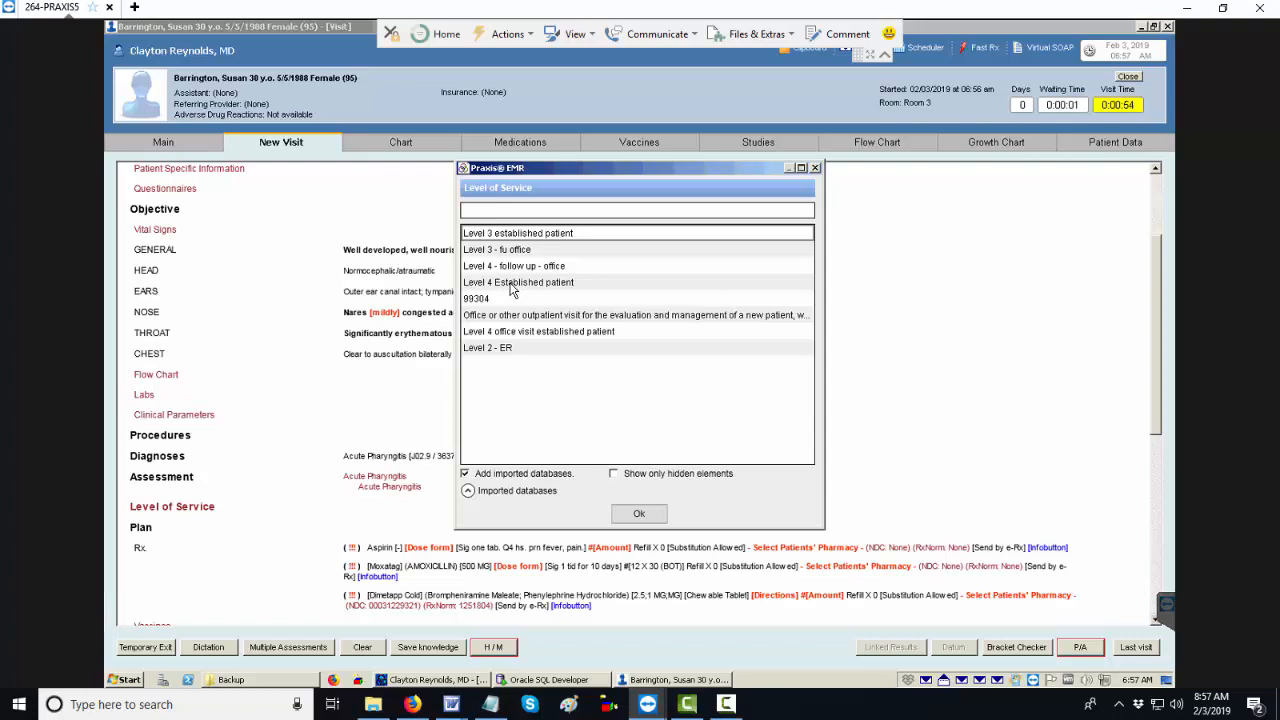
click(512, 285)
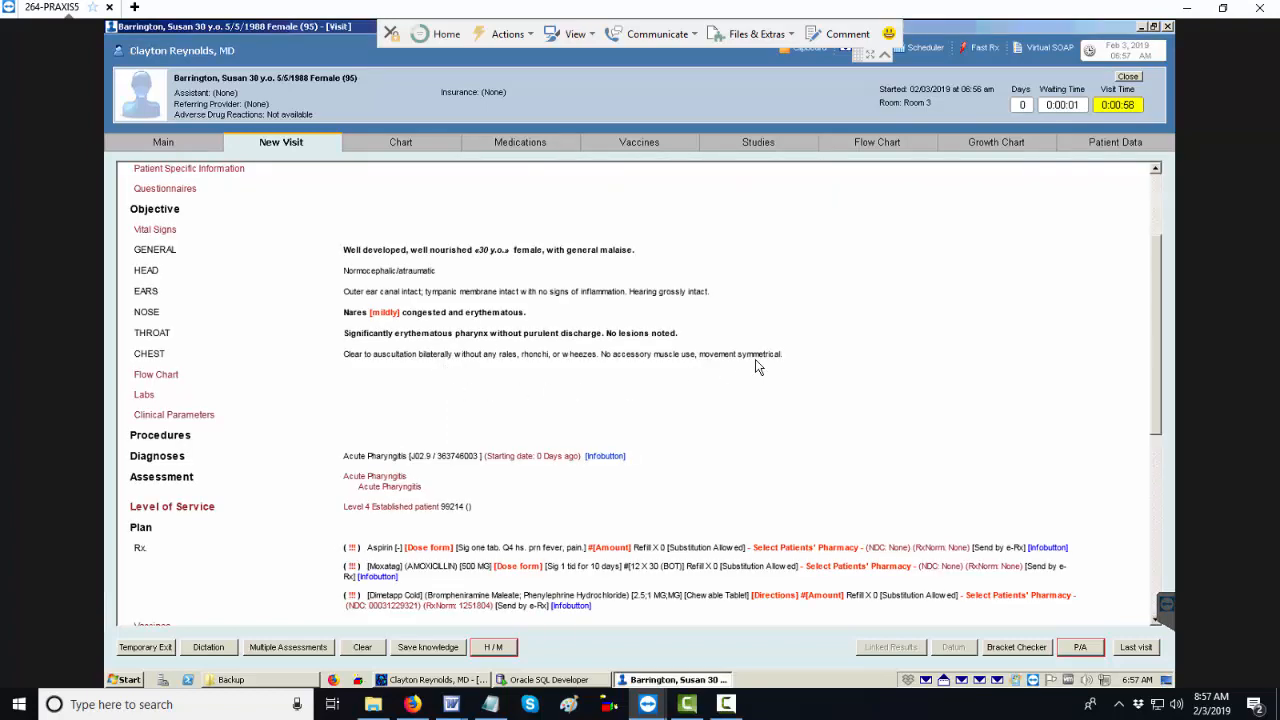
Step: Record "Limited Life Expectancy: Bad Prognosis" for the visit's CMS 138v4 NQF 0028 Tobacco Use: Screening practice advisory and close the visit
scroll(757, 366, down, 5)
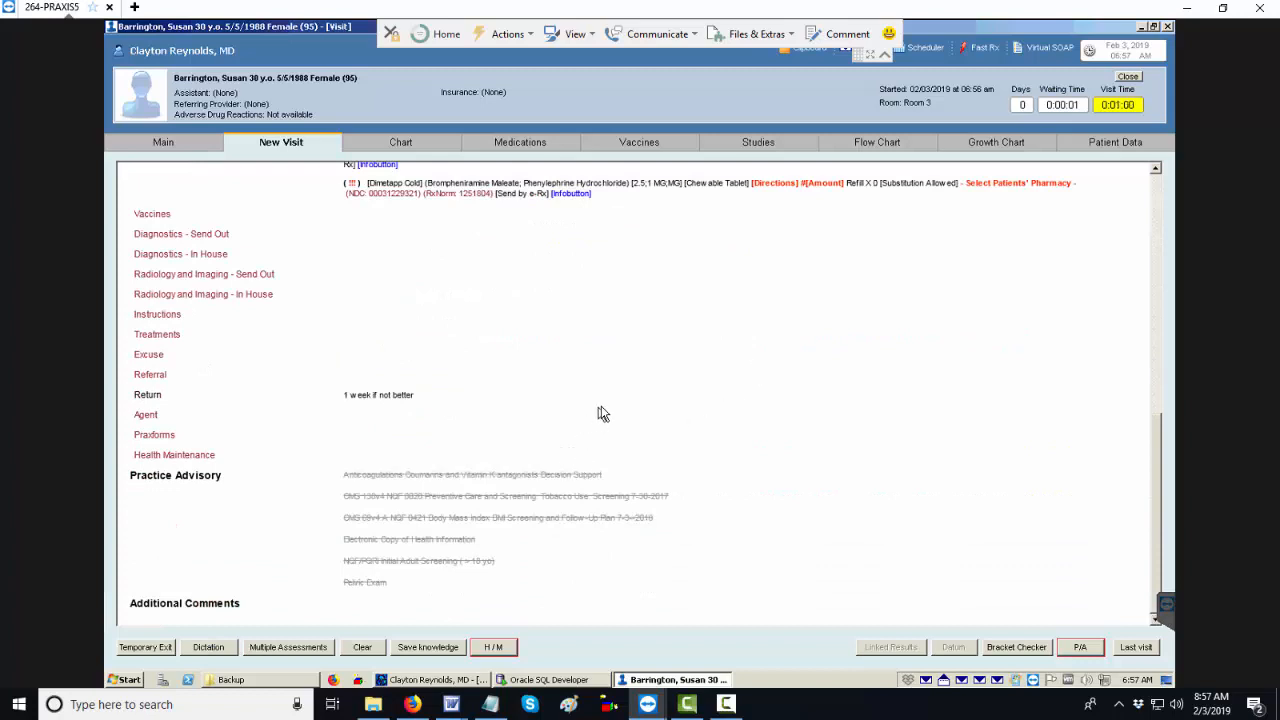
scroll(604, 414, up, 2)
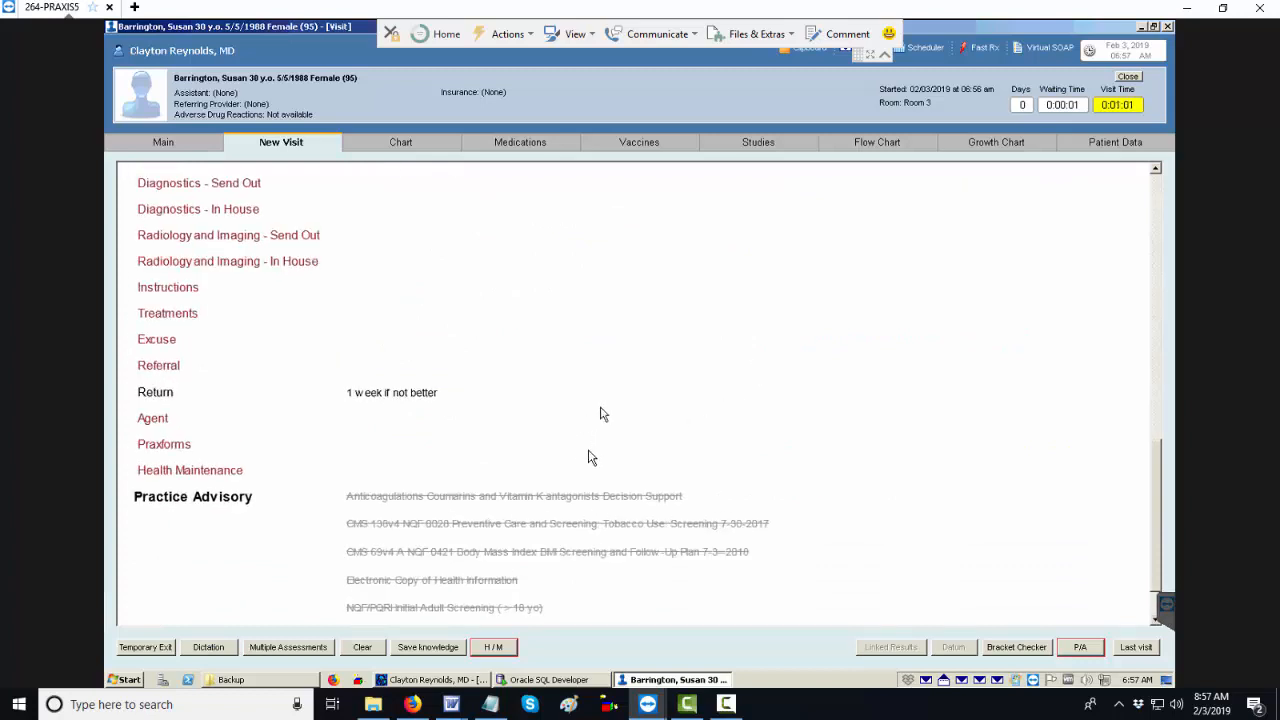
click(472, 530)
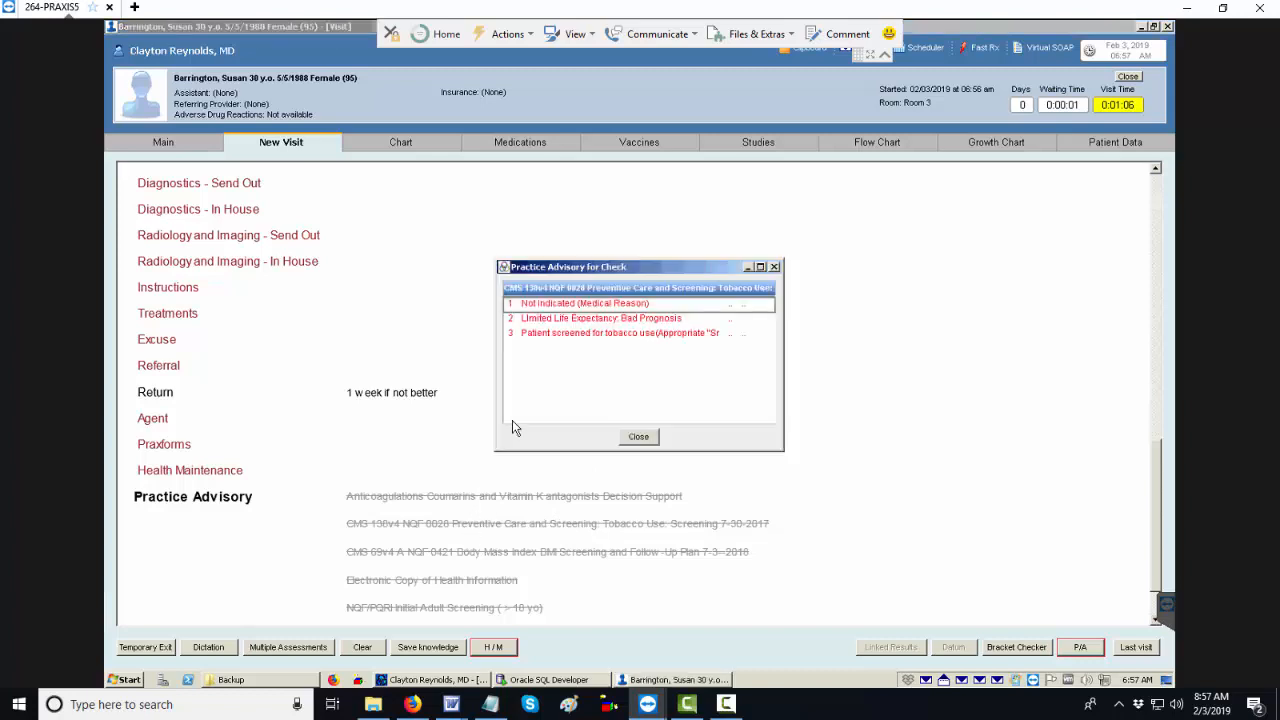
click(545, 319)
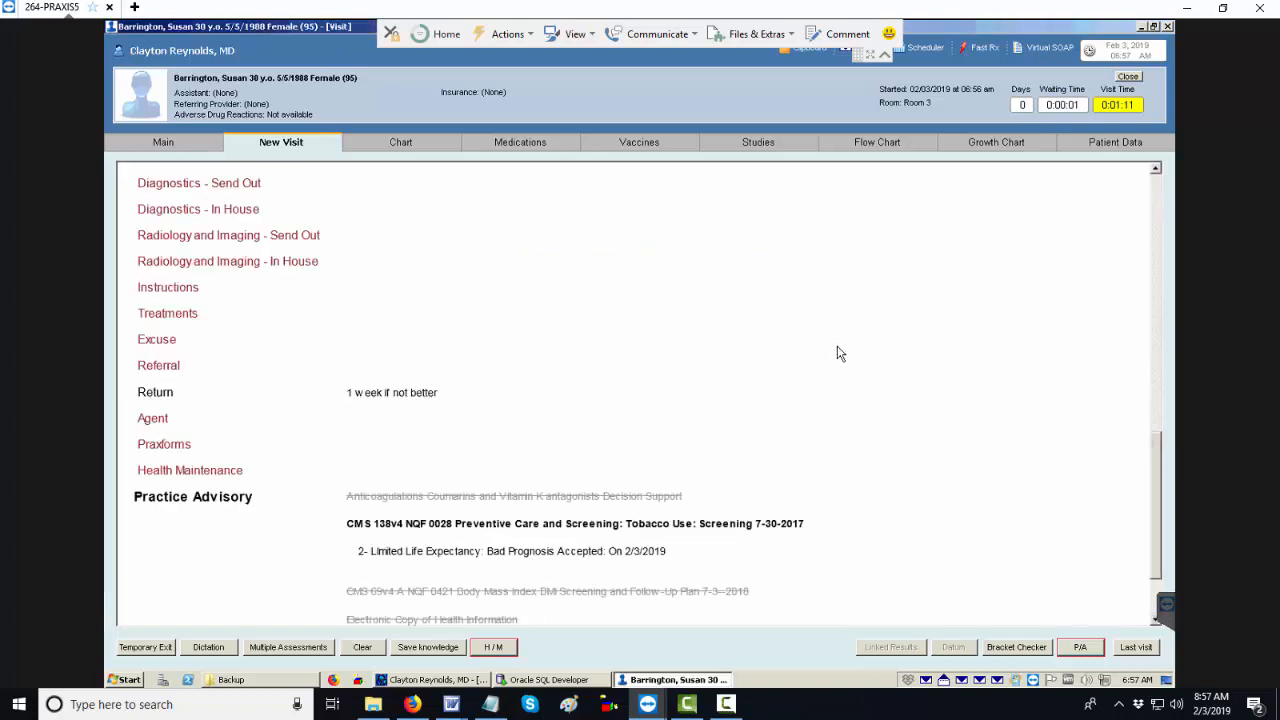
click(1132, 79)
Step: Start a new visit for the 68-year-old male patient from the patient list
key(ctrl+w)
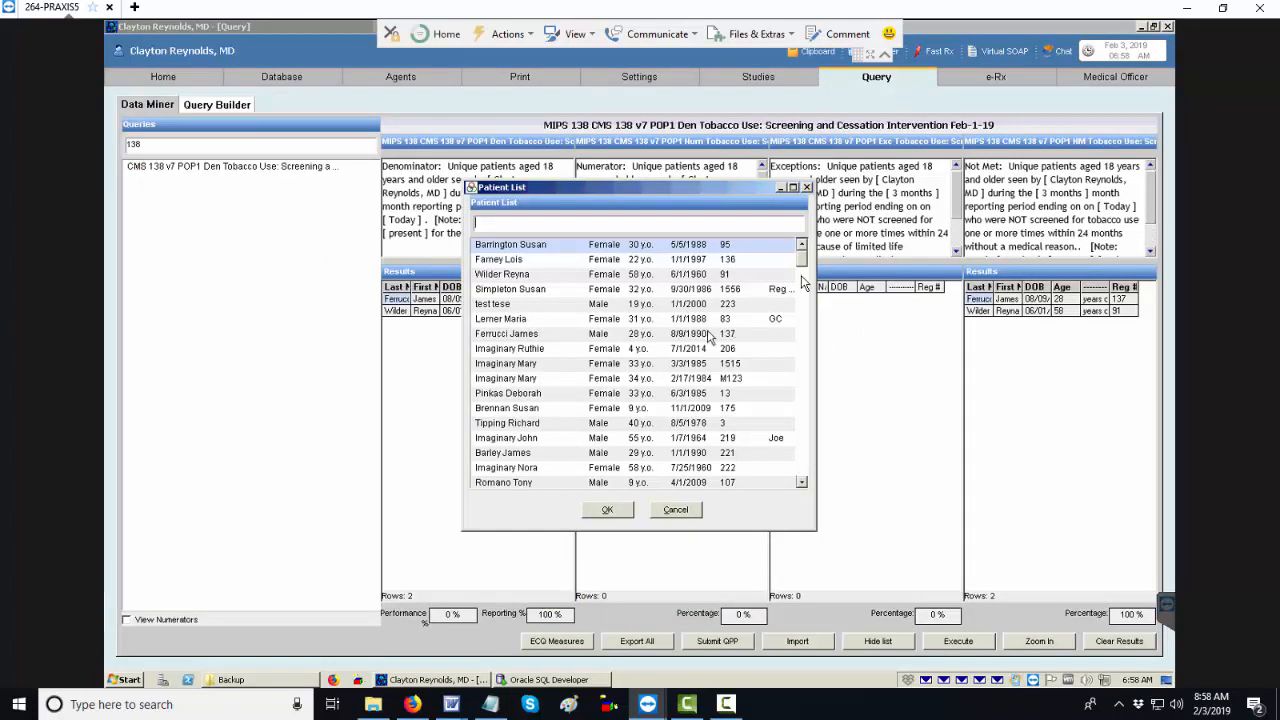
drag(803, 262, 803, 312)
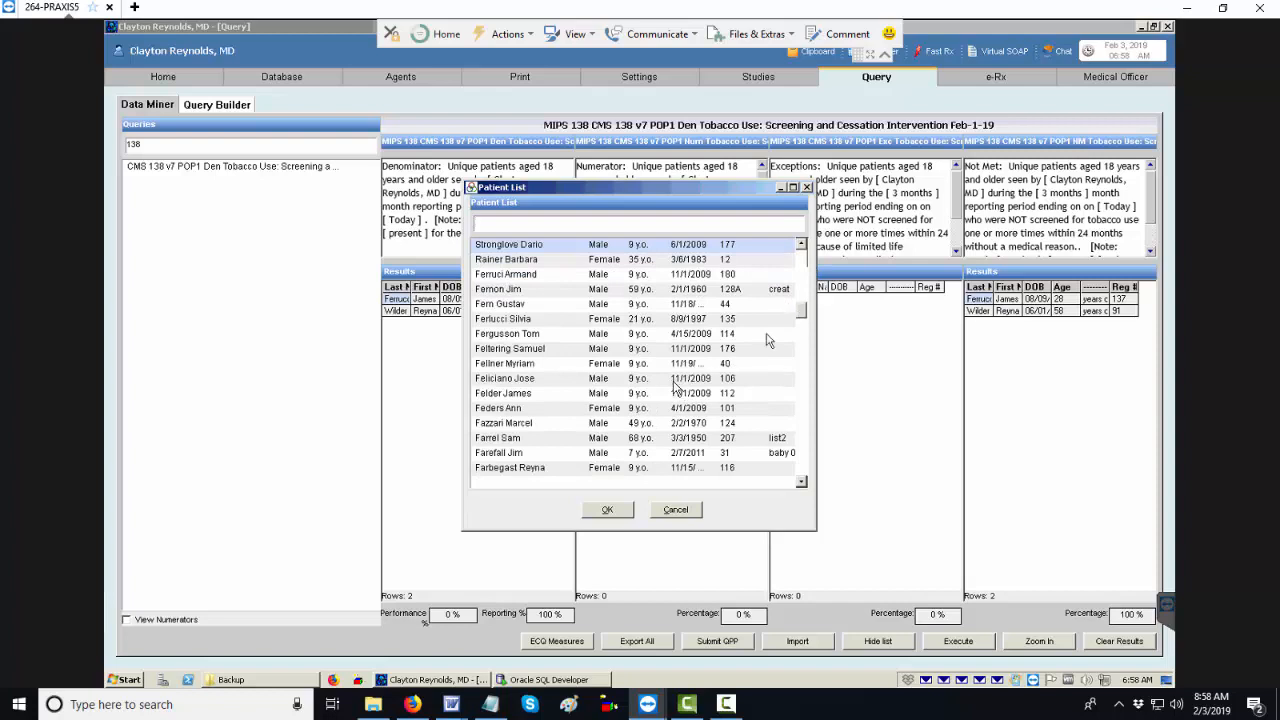
double_click(515, 442)
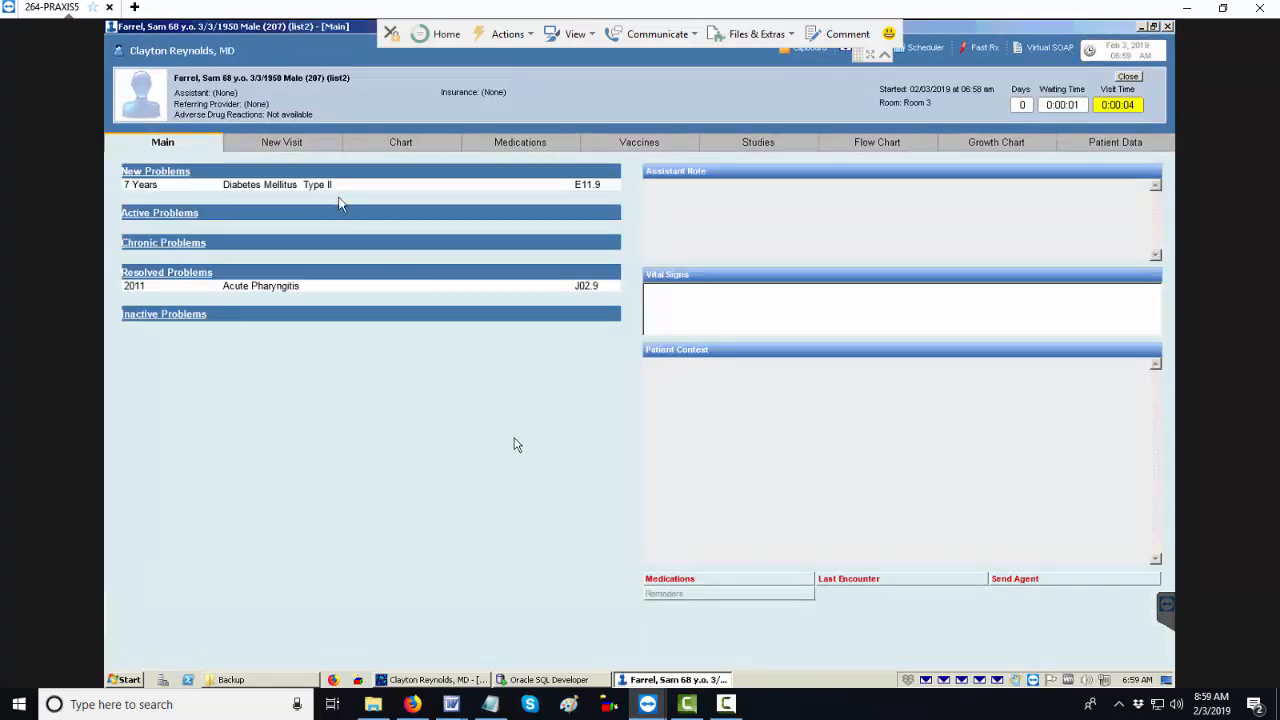
click(284, 143)
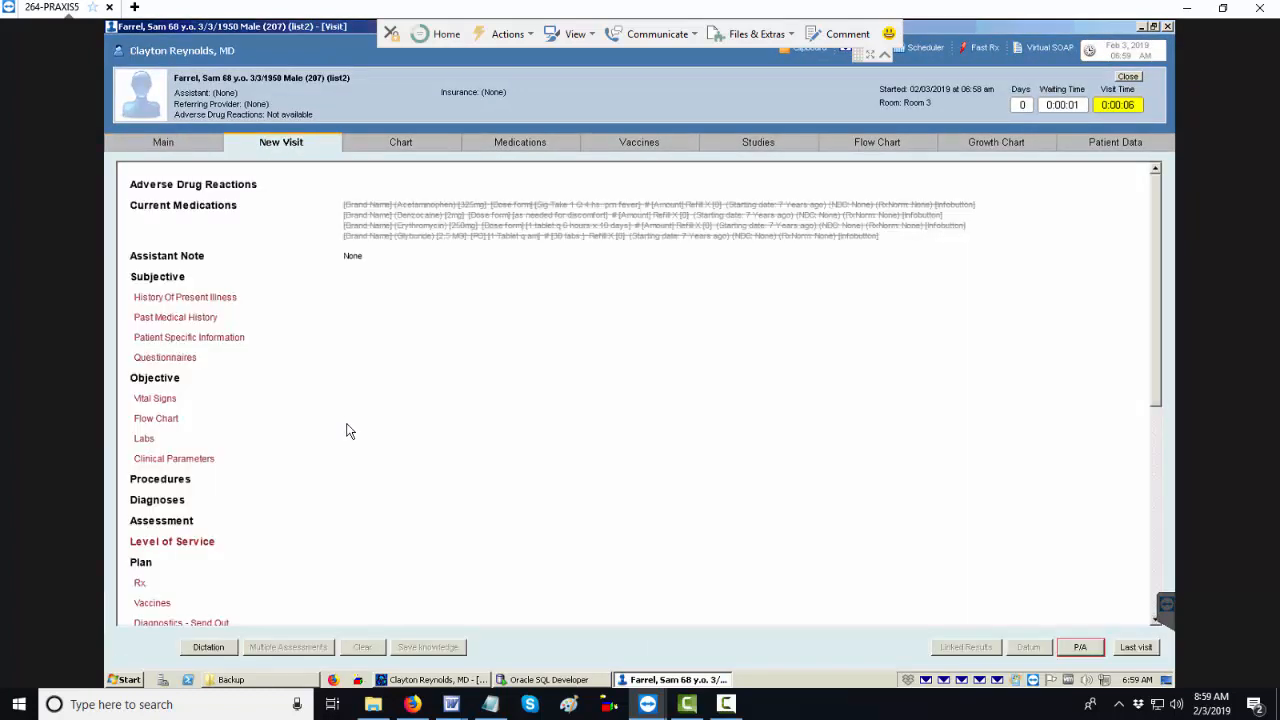
Step: Record "Patient screened for tobacco use" for the visit's CMS 138v4 NQF 0028 Tobacco Use: Screening practice advisory
scroll(279, 502, down, 3)
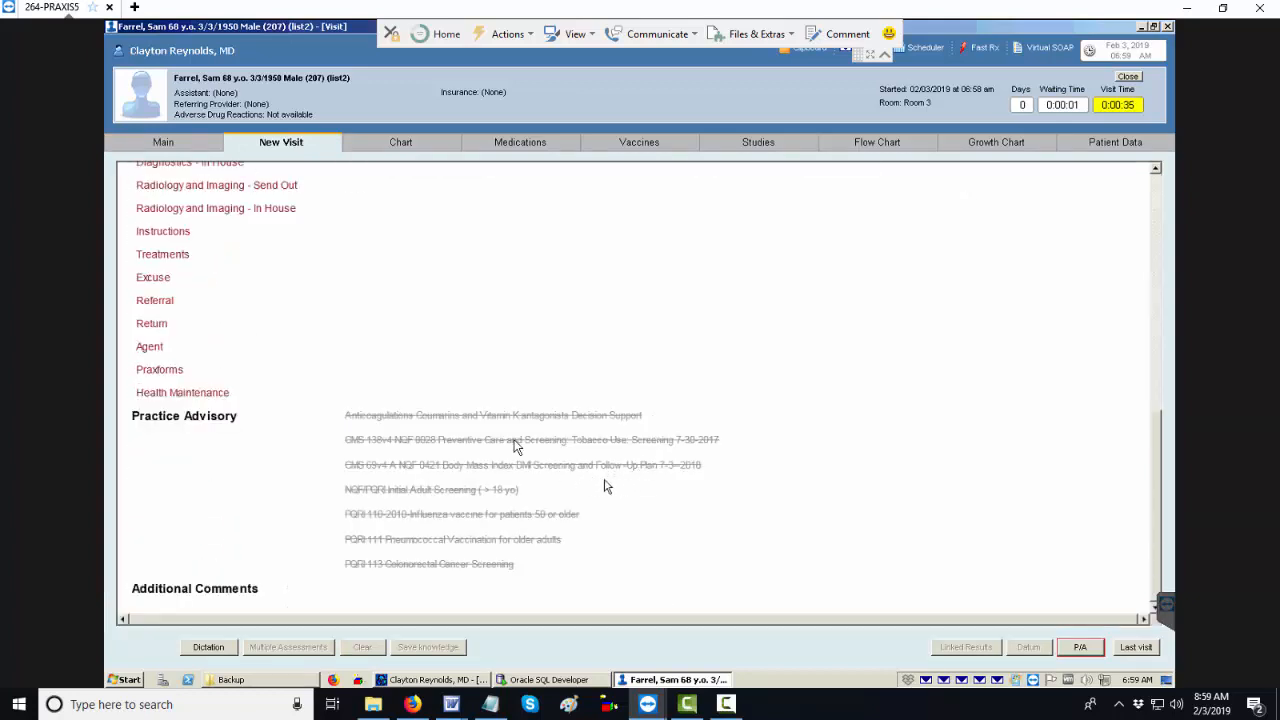
click(512, 444)
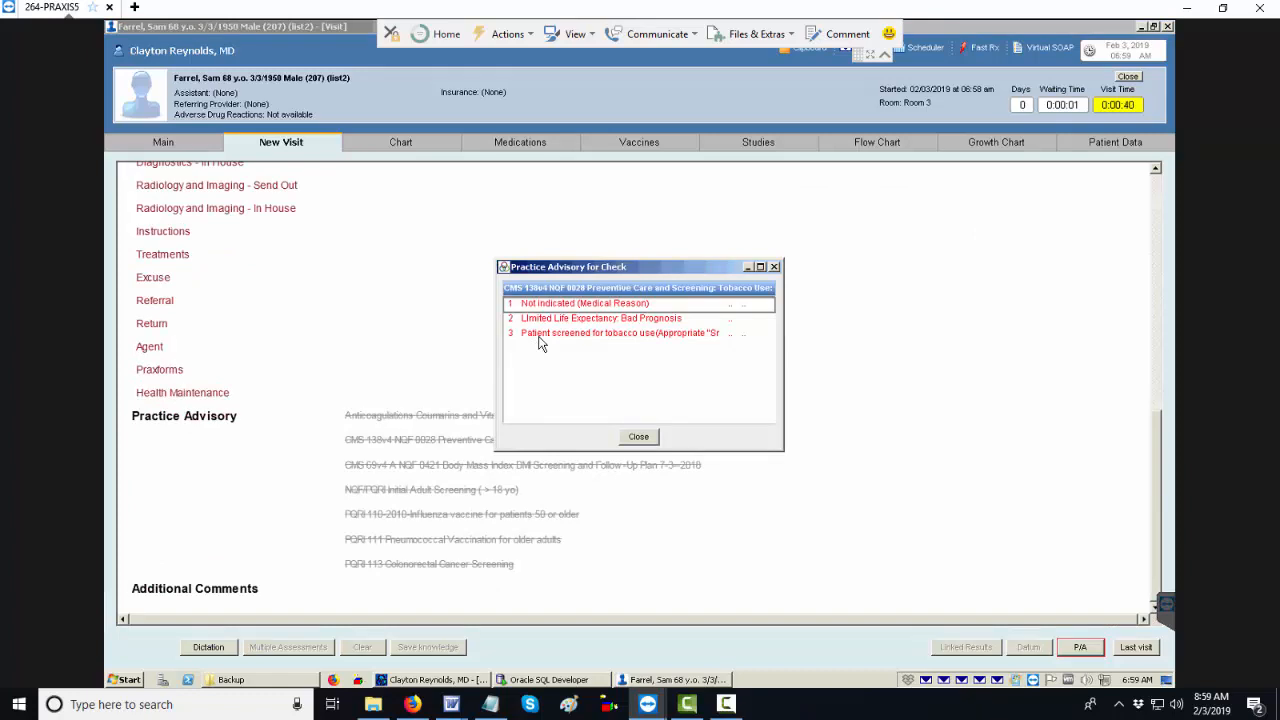
click(539, 338)
double_click(539, 334)
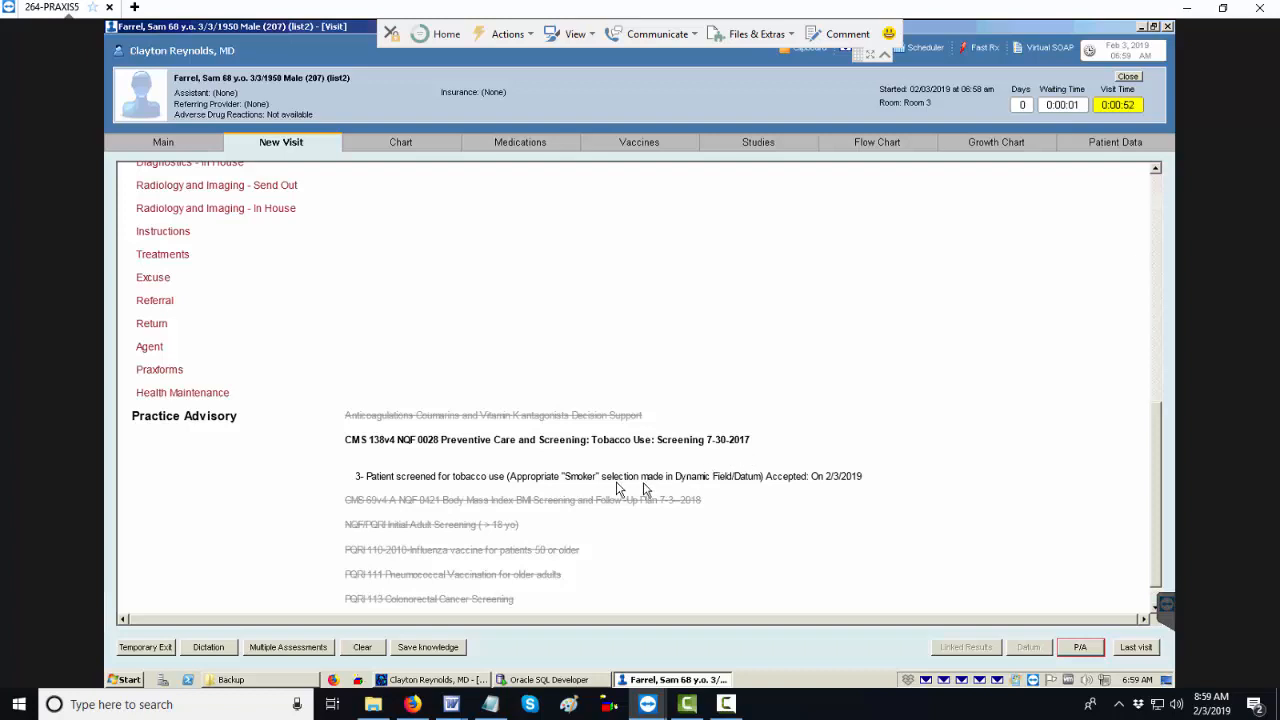
Step: Set the patient's Smoker dynamic field to "does not smoke" and save the patient data
click(1136, 145)
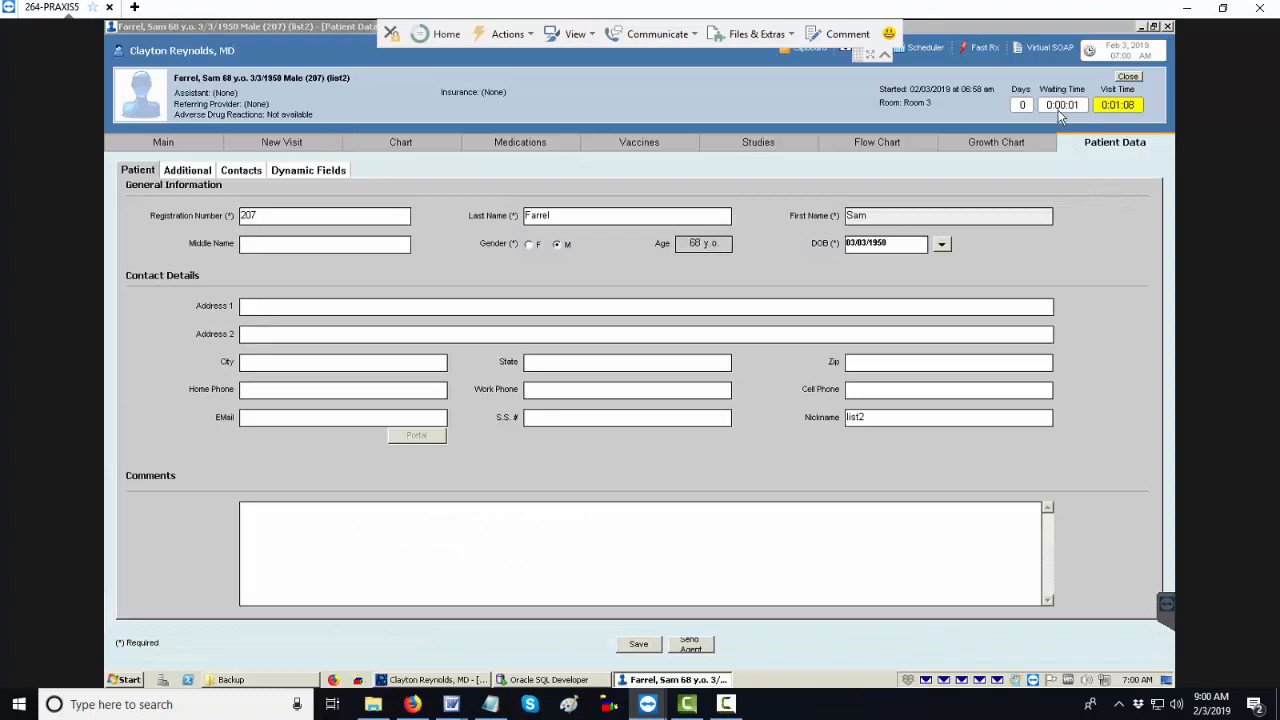
click(314, 172)
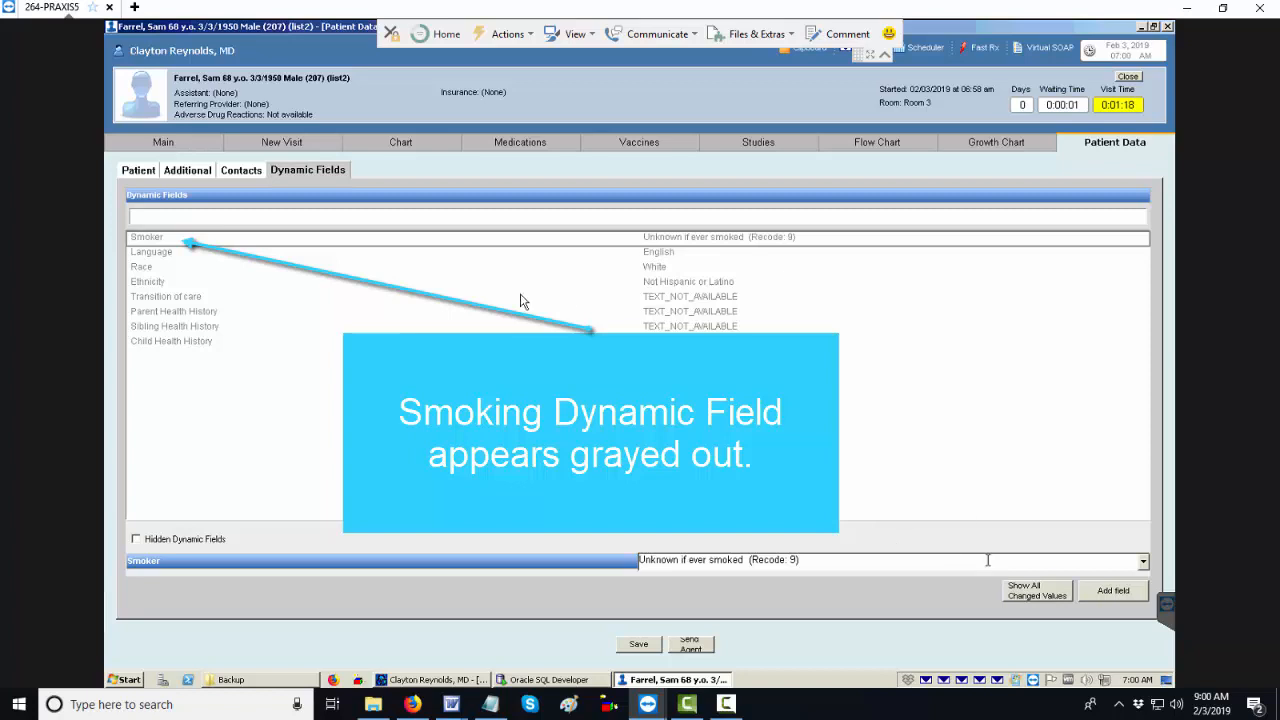
click(1143, 562)
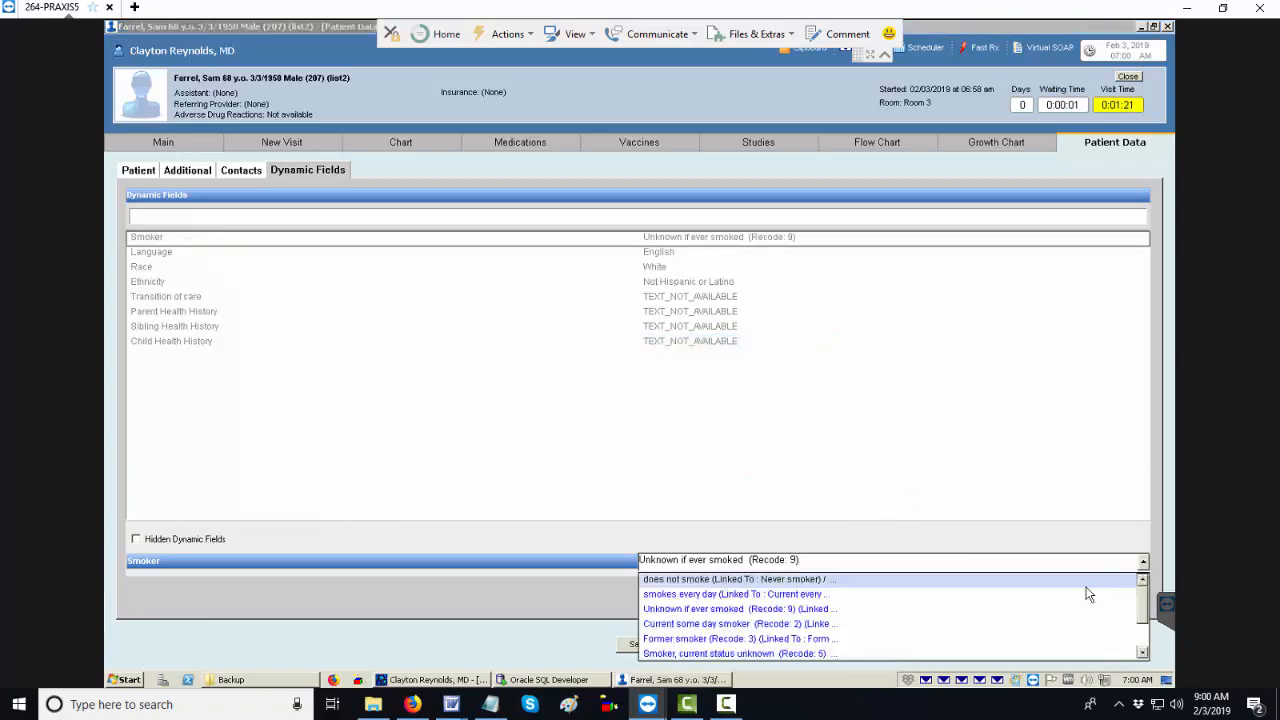
click(689, 580)
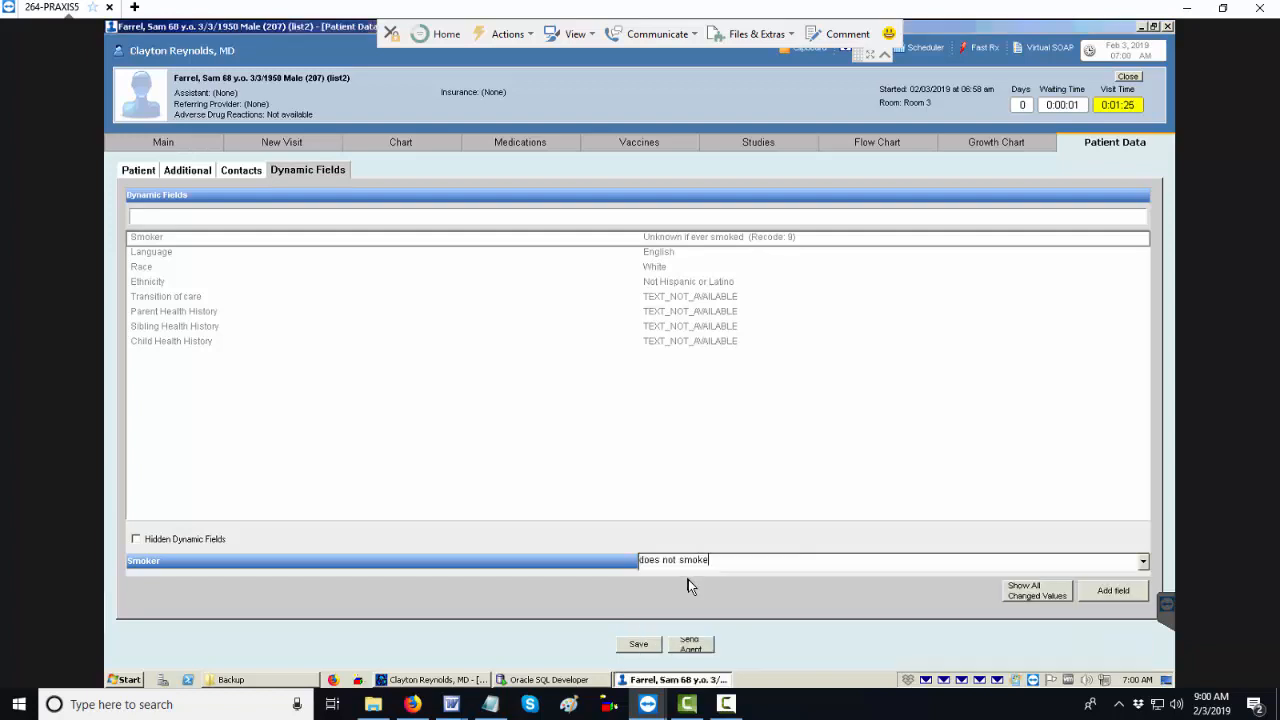
click(646, 648)
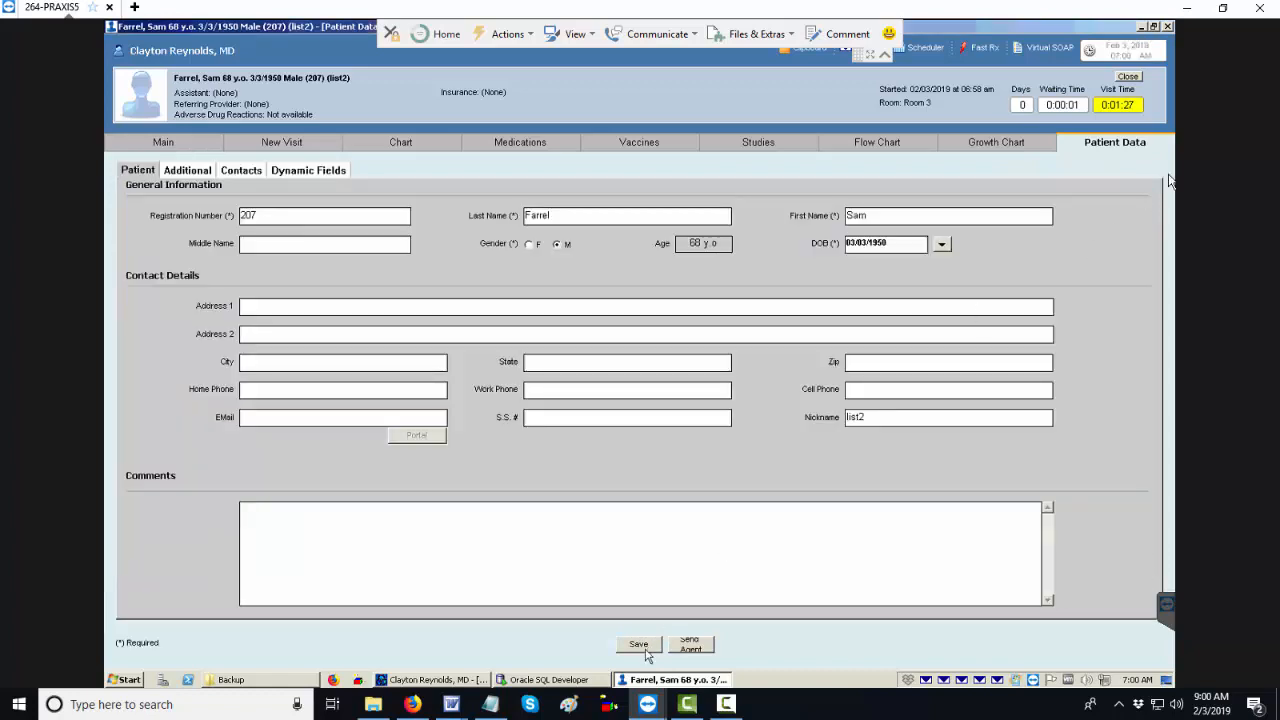
Step: Close the visit as a finished record and rerun the CMS 138 v7 POP1 tobacco screening queries
click(1127, 78)
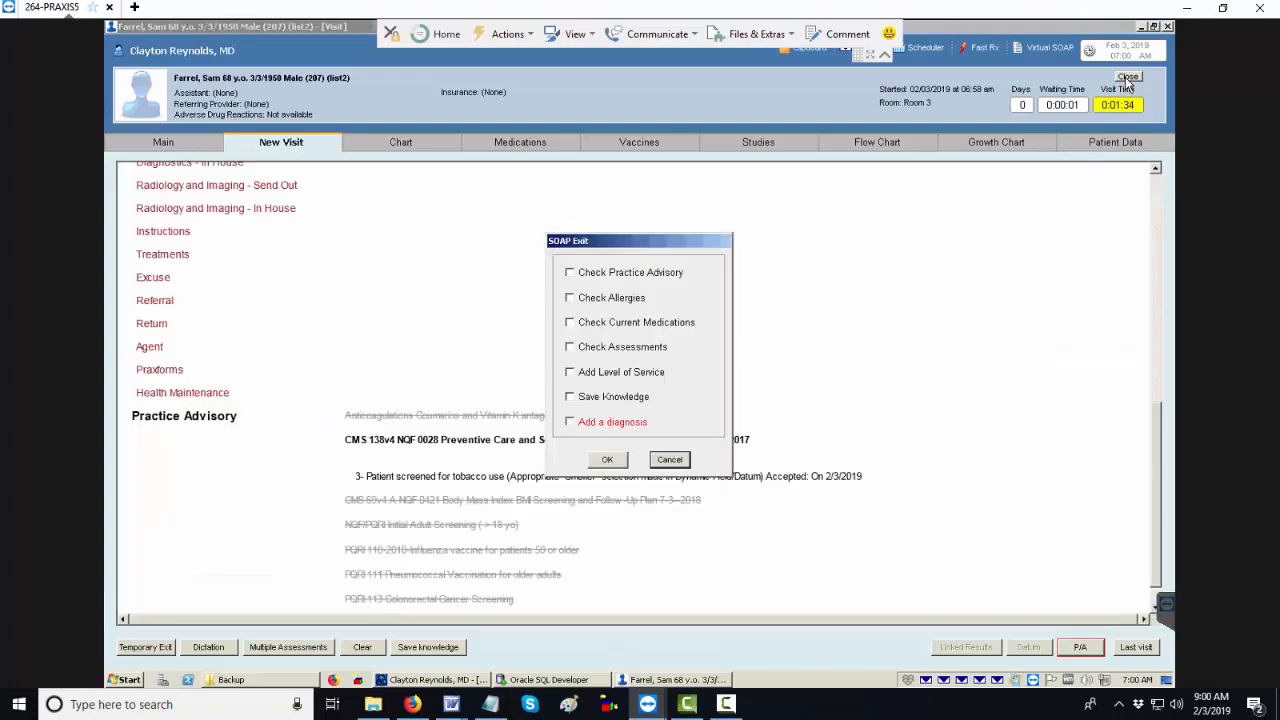
click(597, 465)
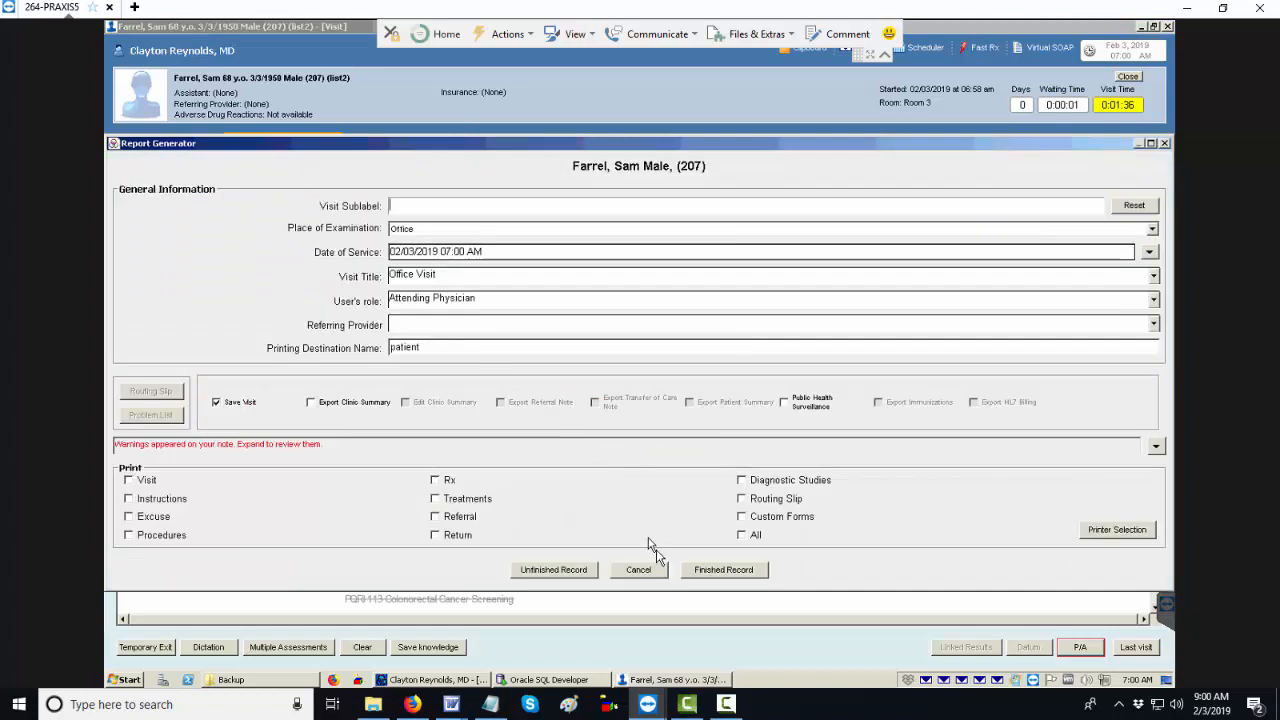
click(718, 572)
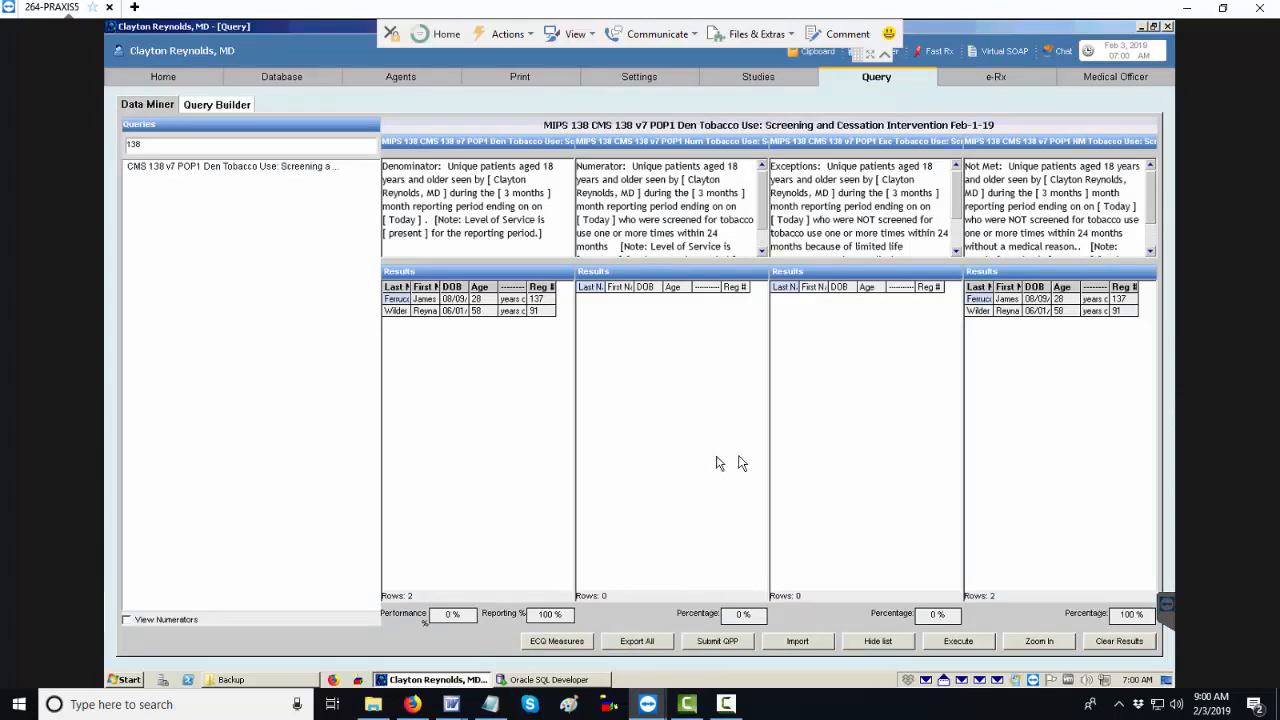
click(940, 642)
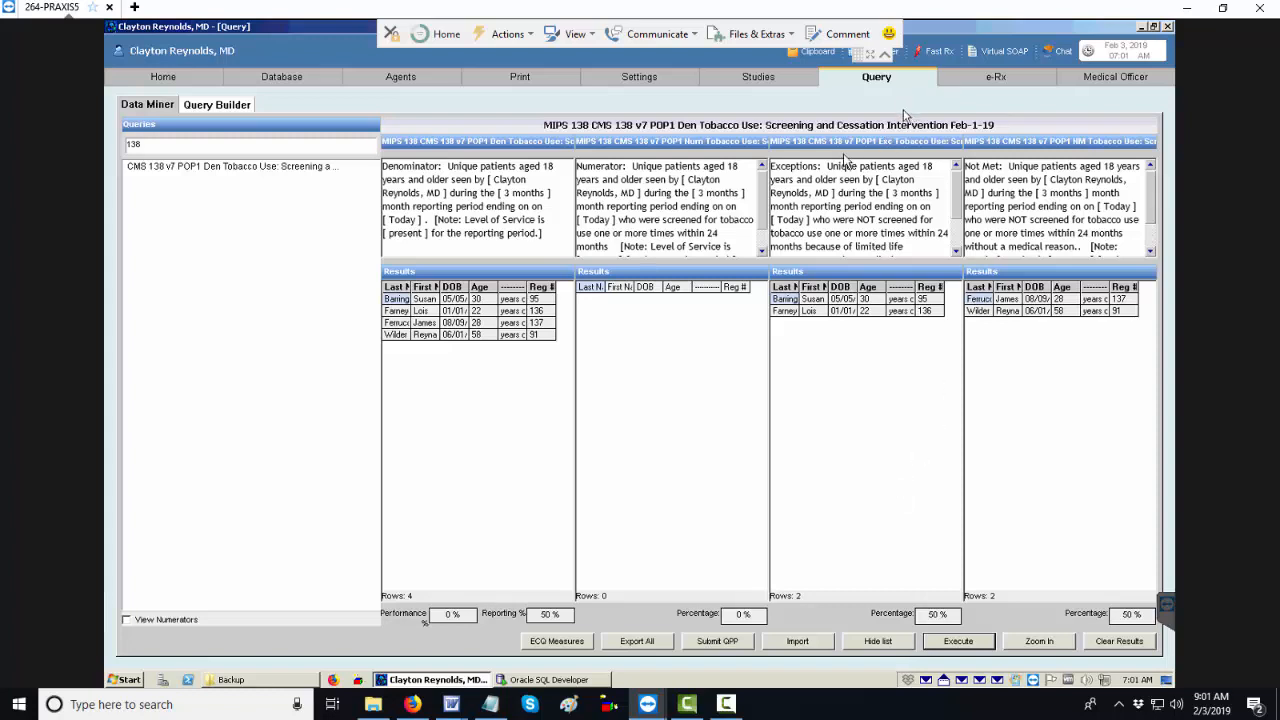
Step: Set the Level of Service condition in the denominator query to absent and run the queries again
double_click(412, 240)
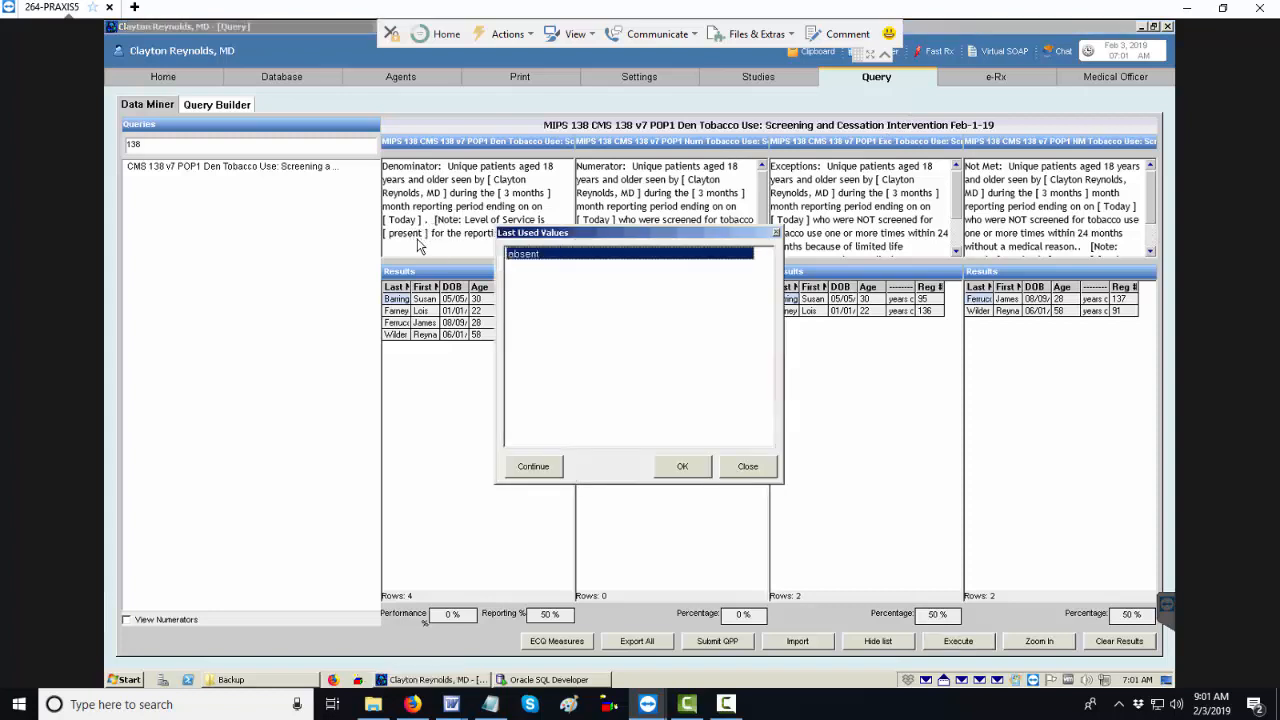
click(535, 468)
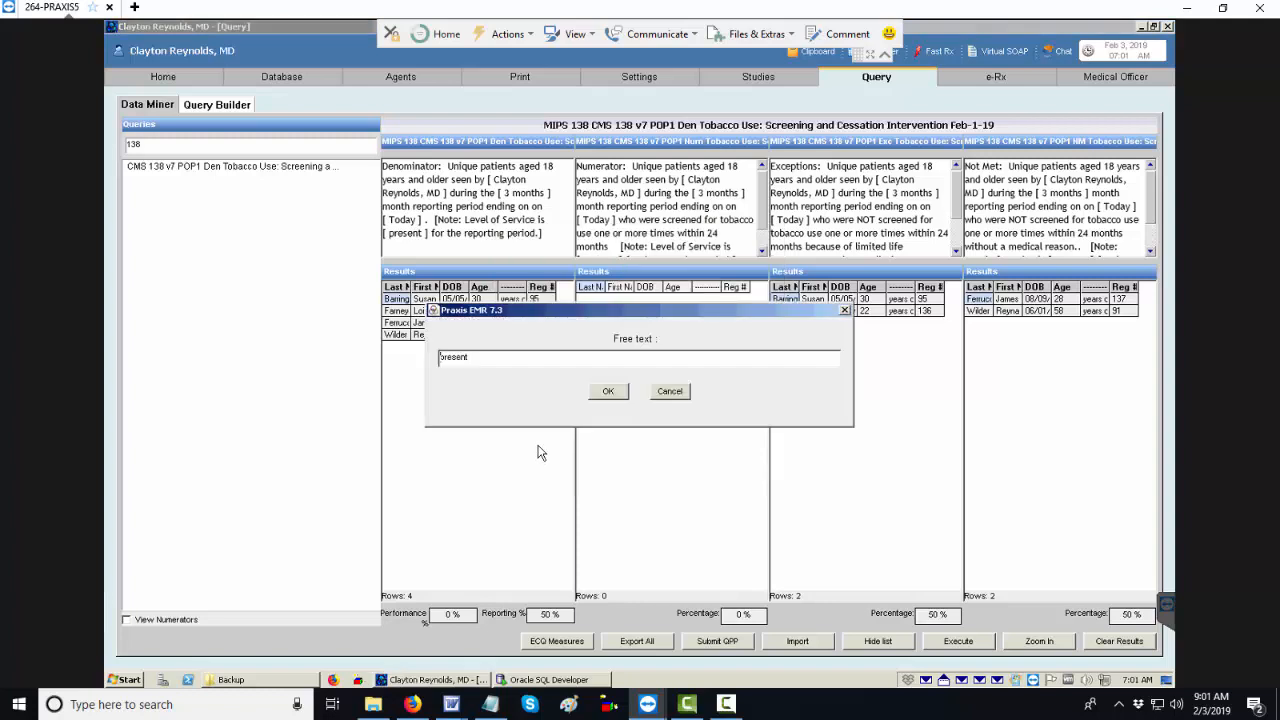
double_click(527, 362)
text(ab)
key(Return)
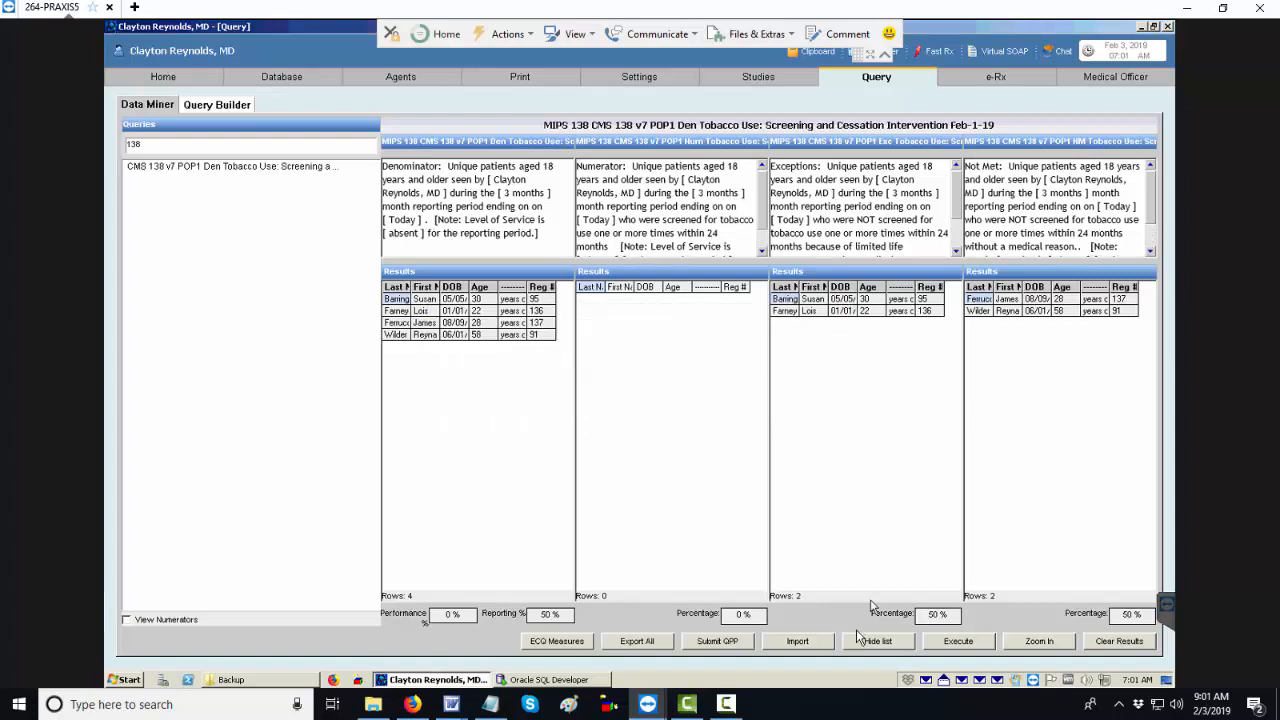
click(957, 641)
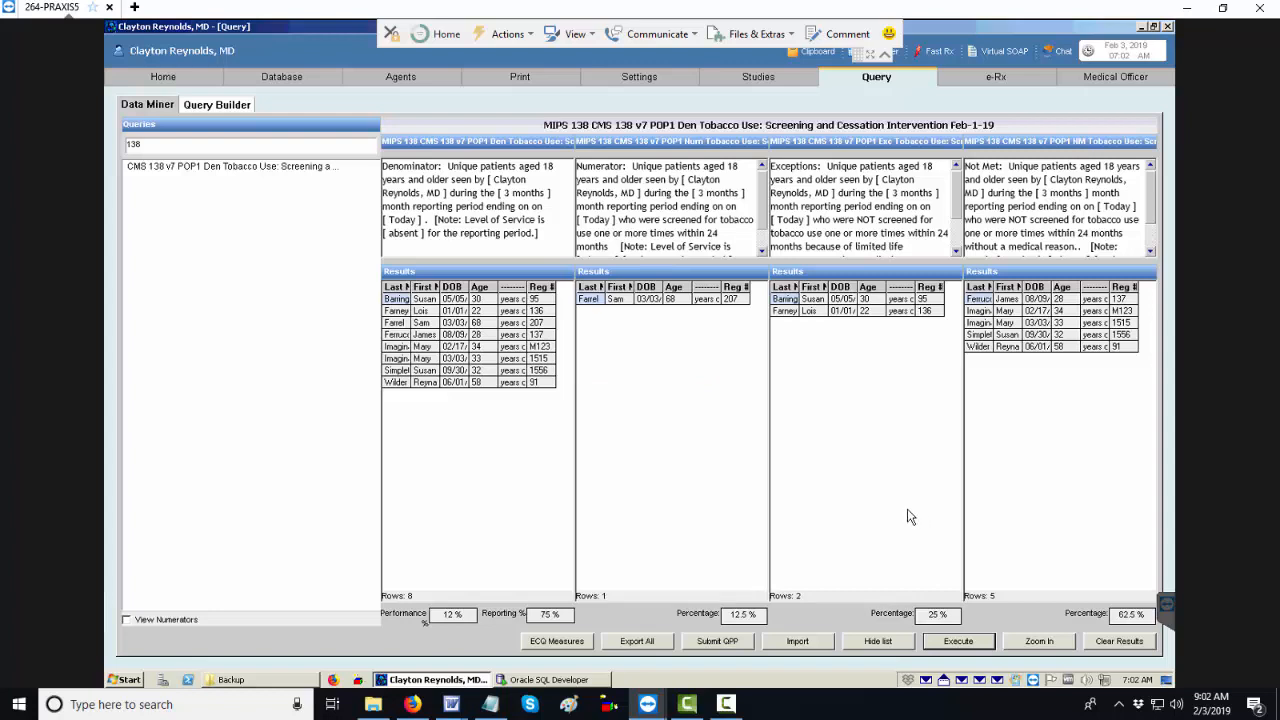
Step: Open the 68-year-old male patient's record from the numerator results
click(612, 301)
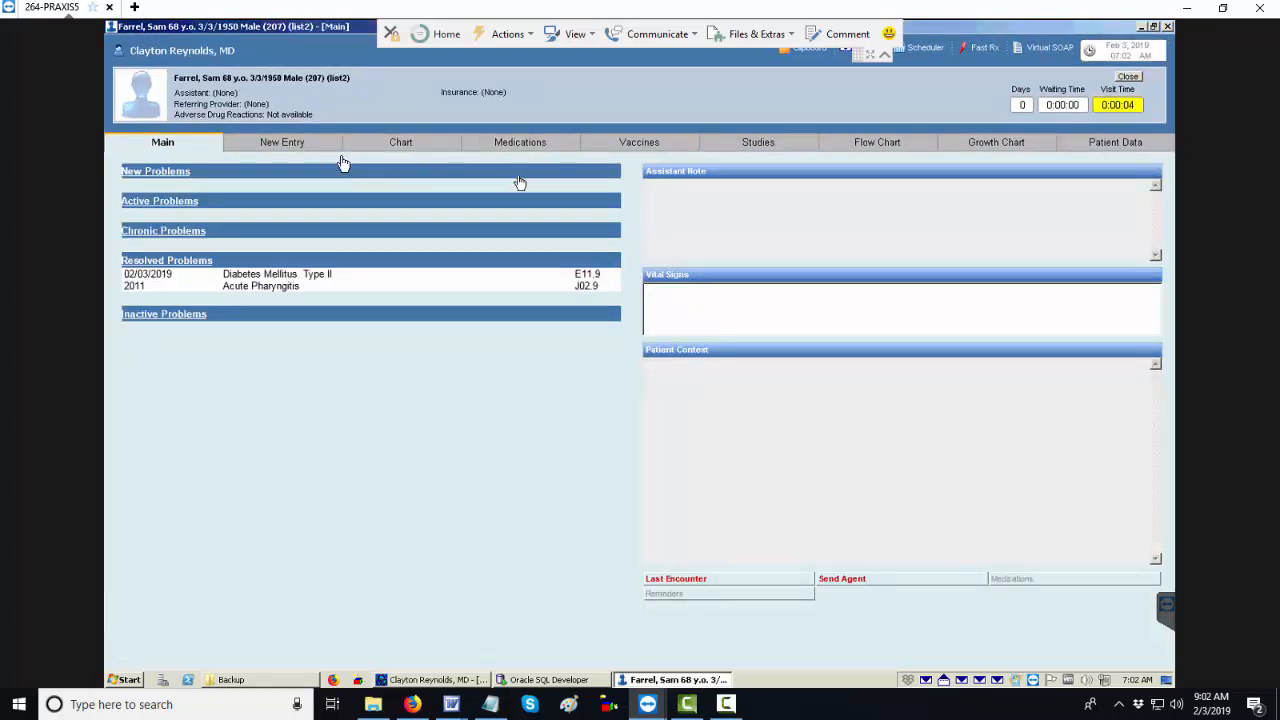
click(305, 143)
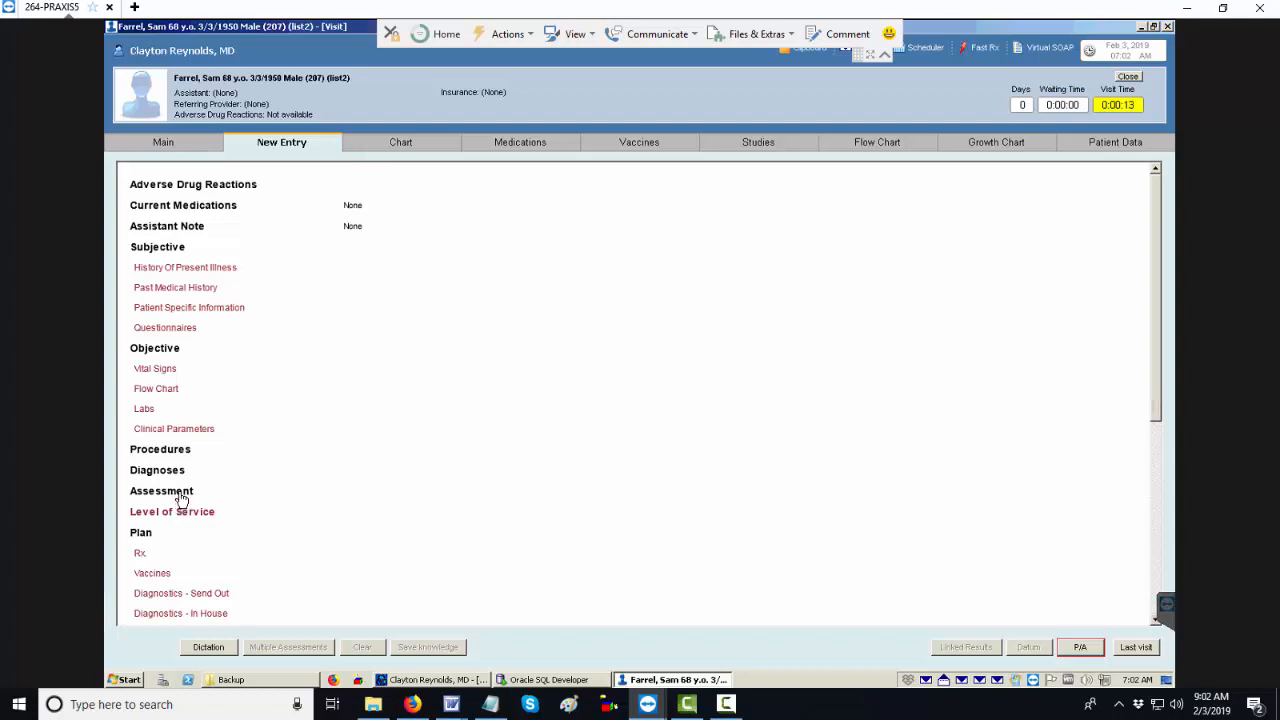
click(280, 454)
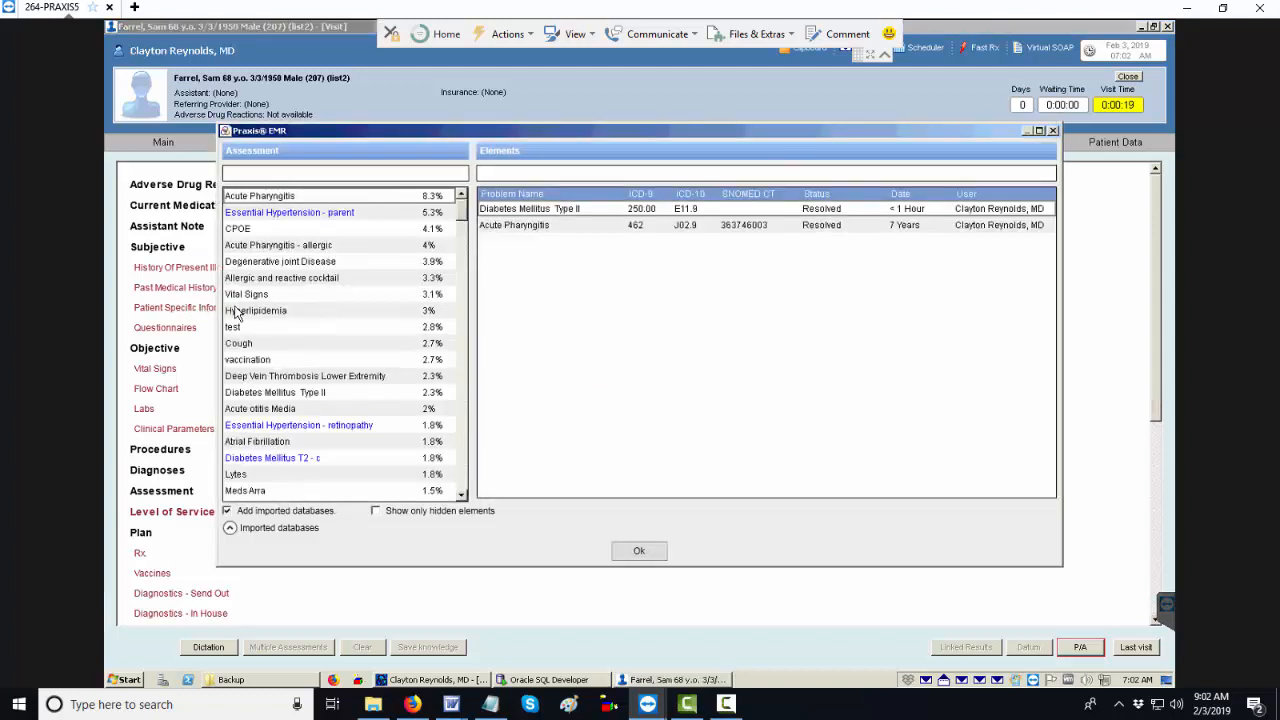
click(235, 314)
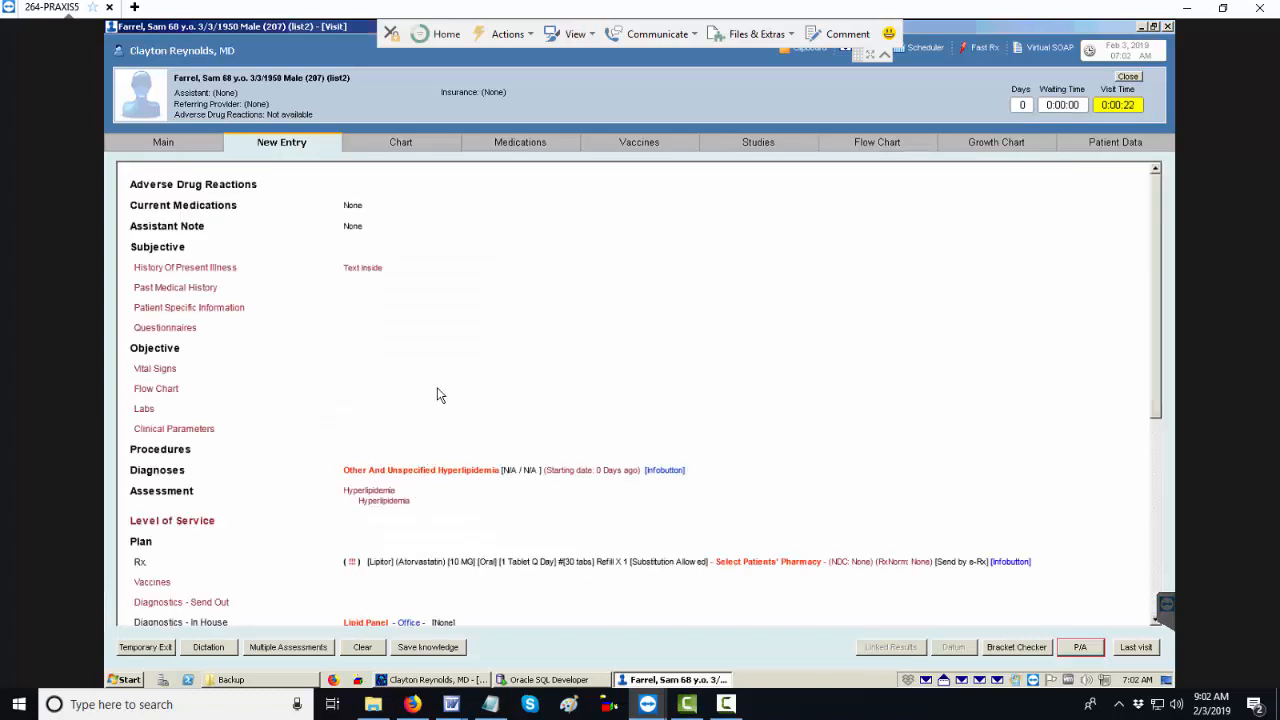
click(361, 647)
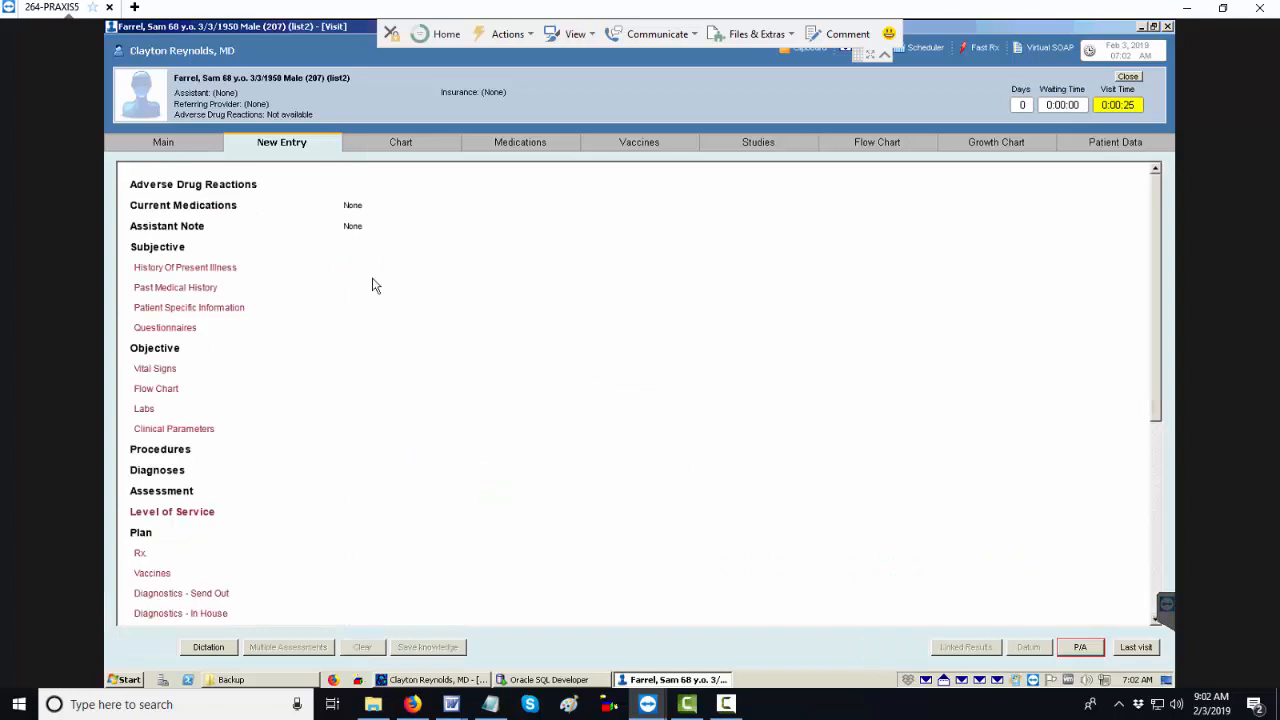
Step: Edit the patient's 02/03/2019 office visit from the chart and add the level of service "Level 3 established patient"
click(376, 150)
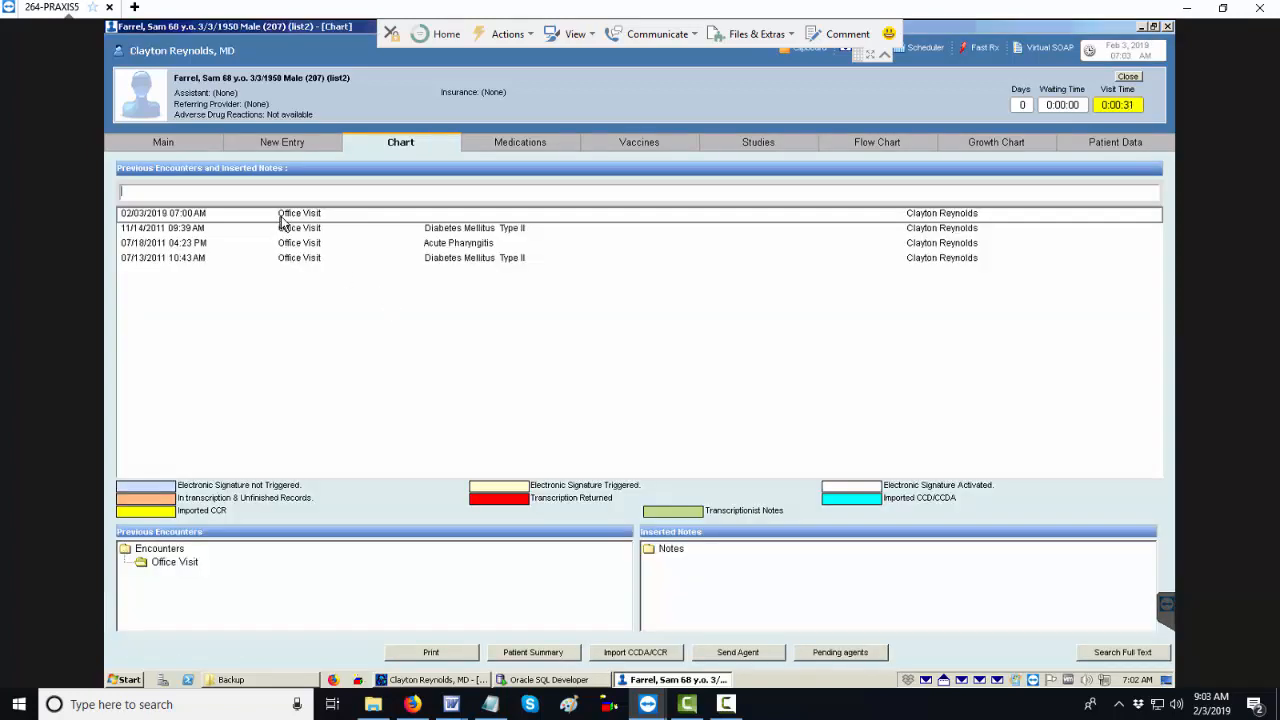
double_click(281, 217)
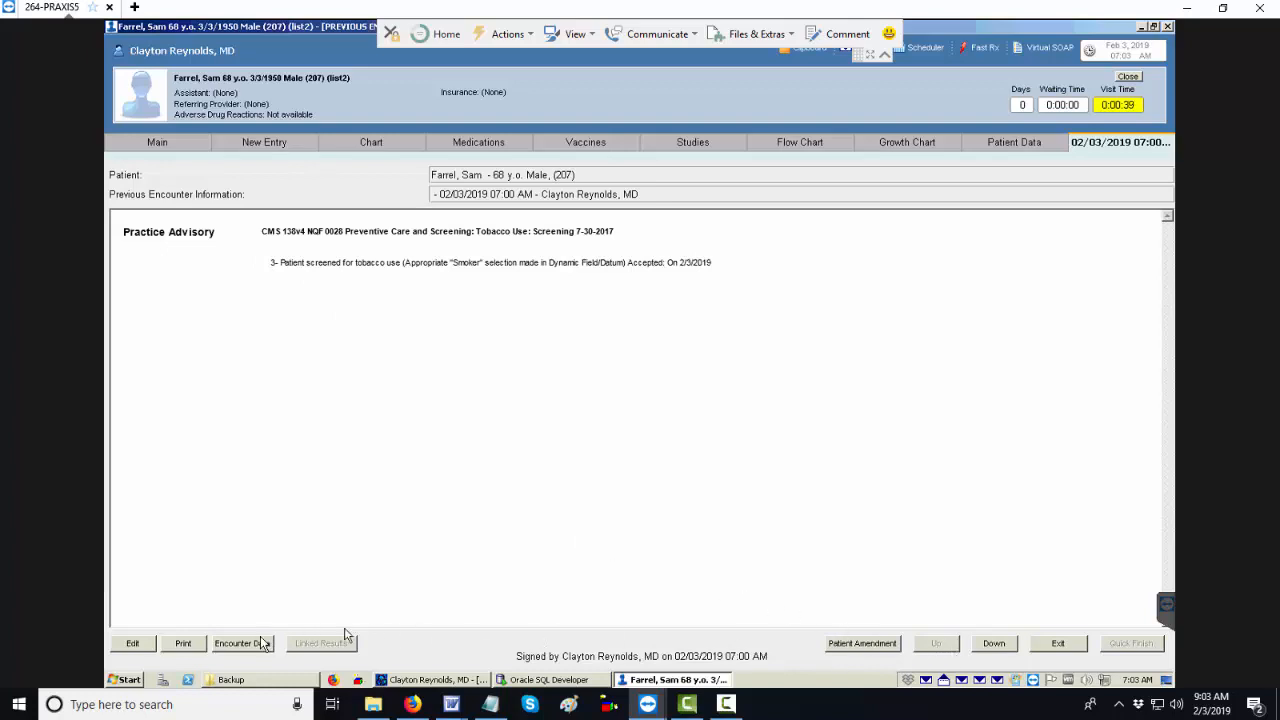
click(147, 645)
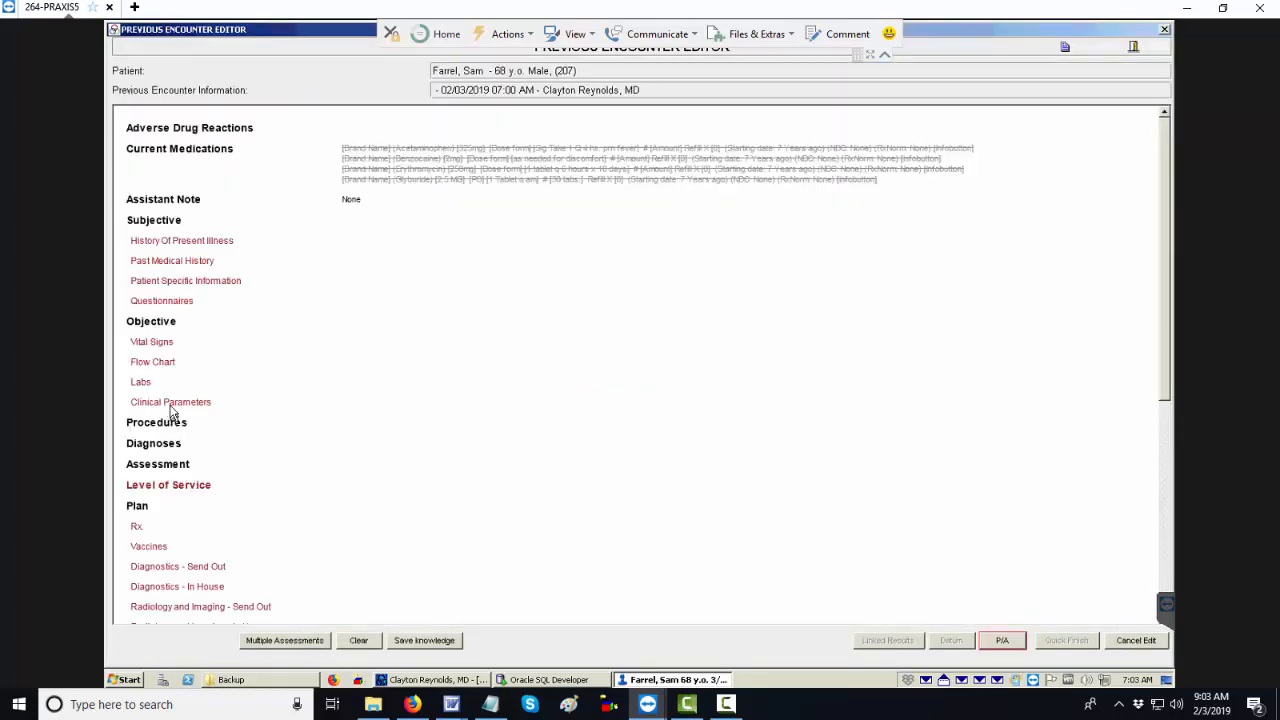
click(170, 487)
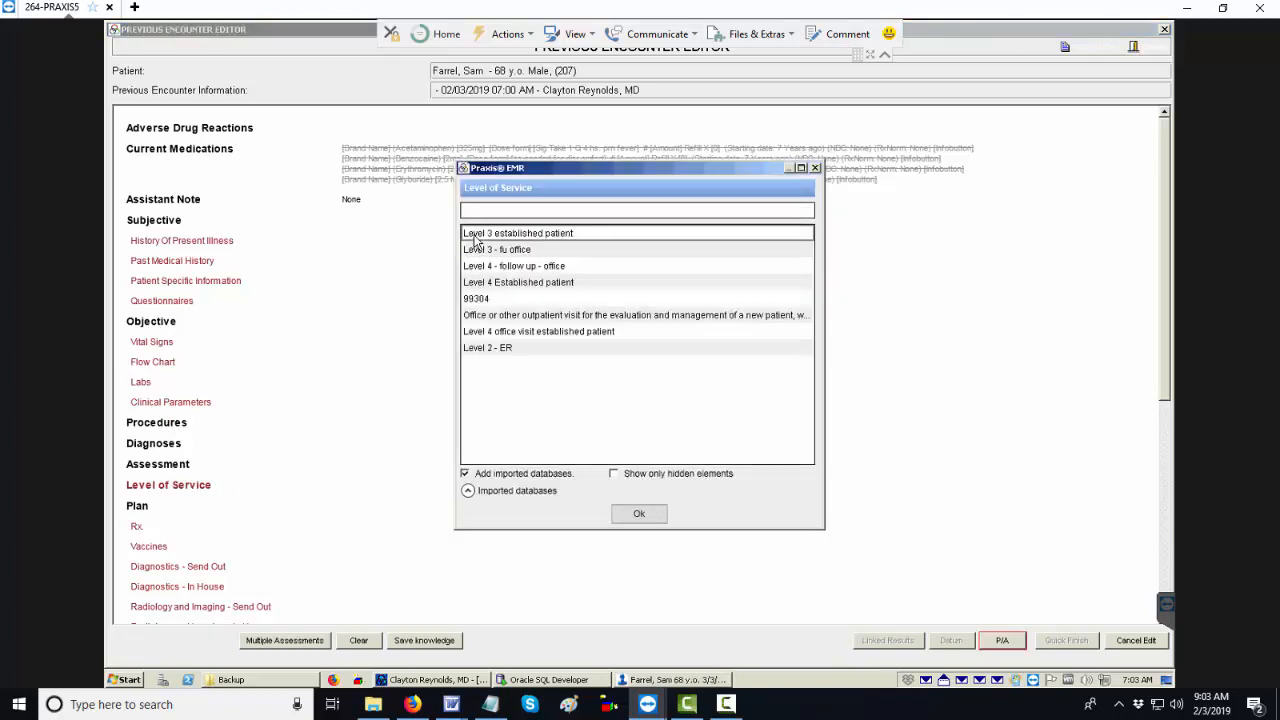
double_click(474, 240)
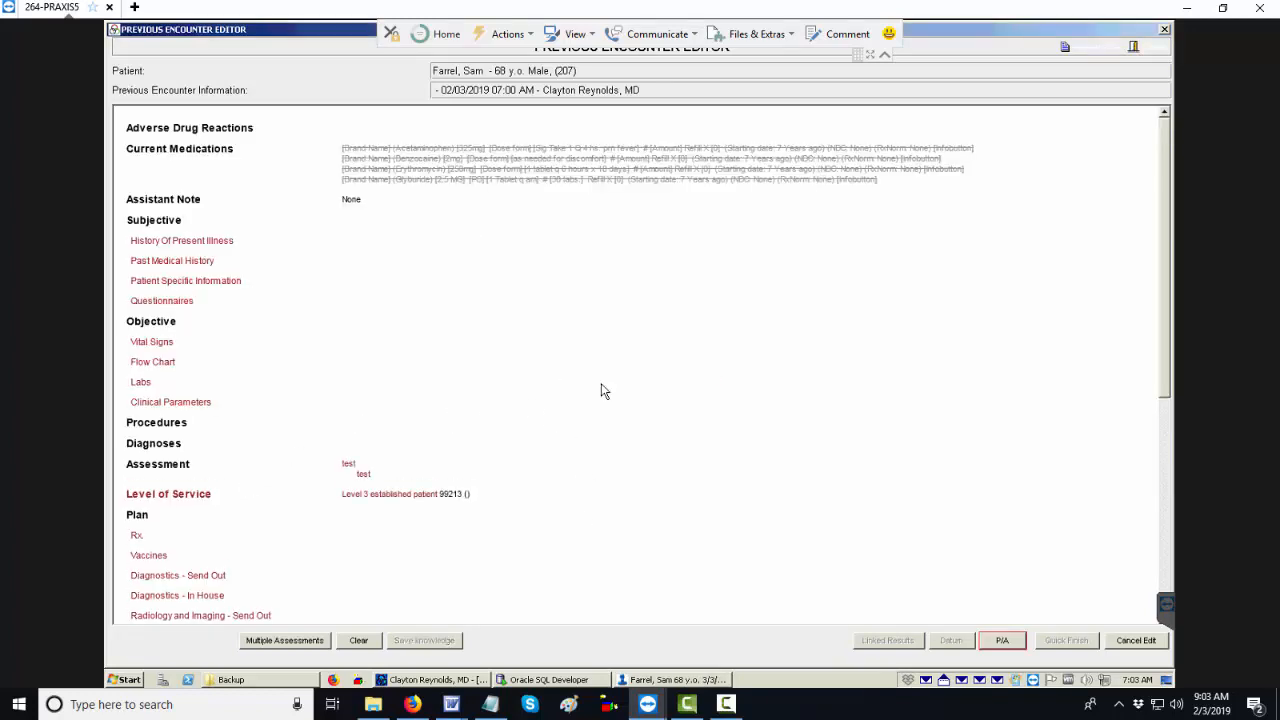
Step: Exit the encounter editor without any extra checks and save the edited visit as a finished record
click(1140, 51)
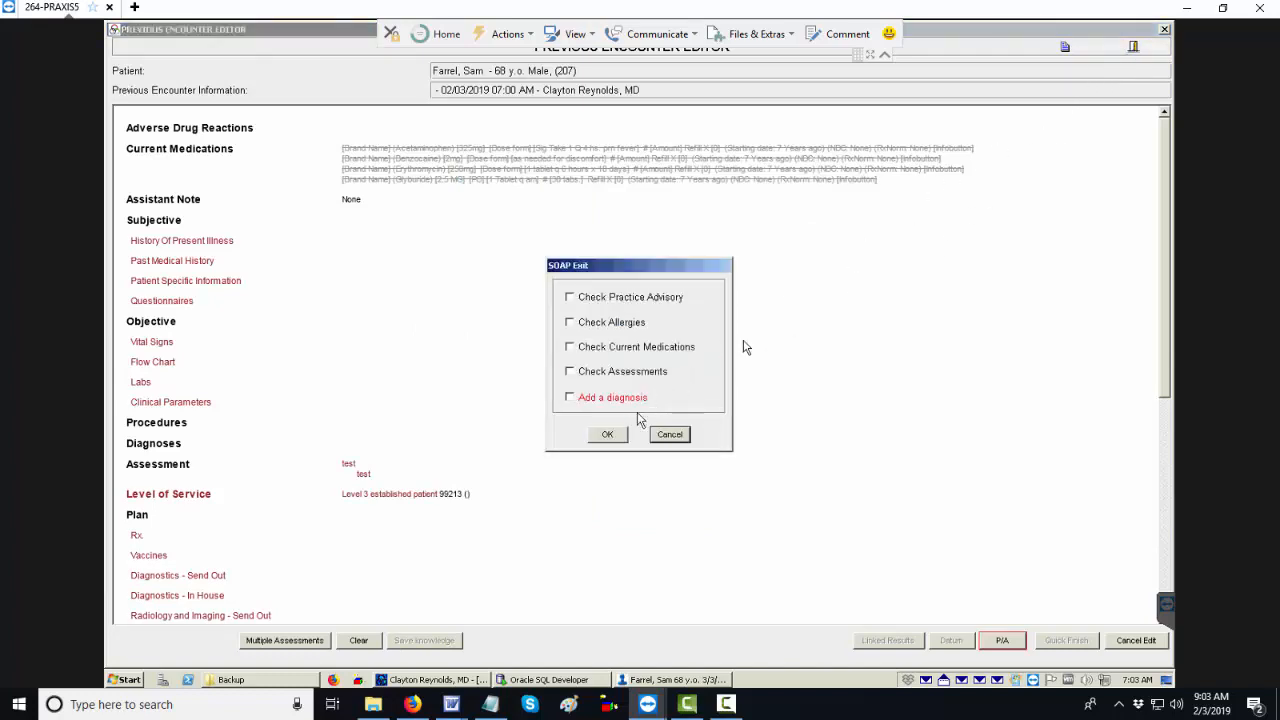
click(619, 437)
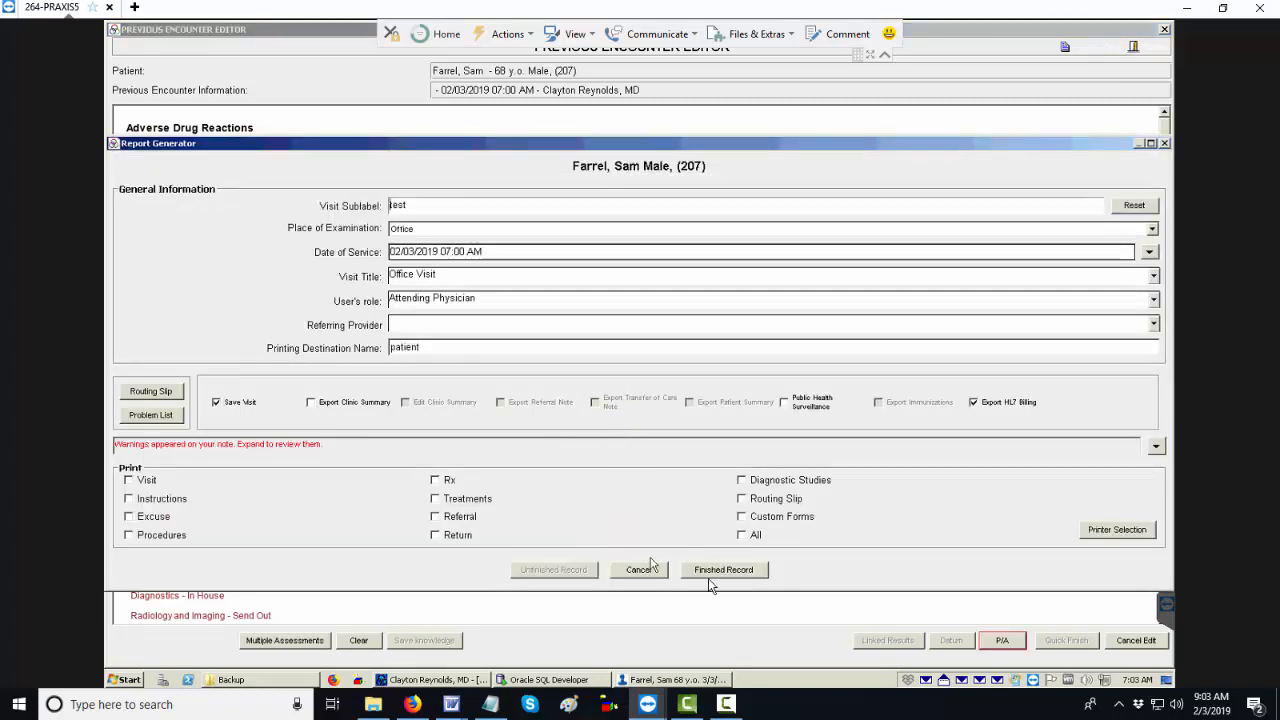
click(712, 572)
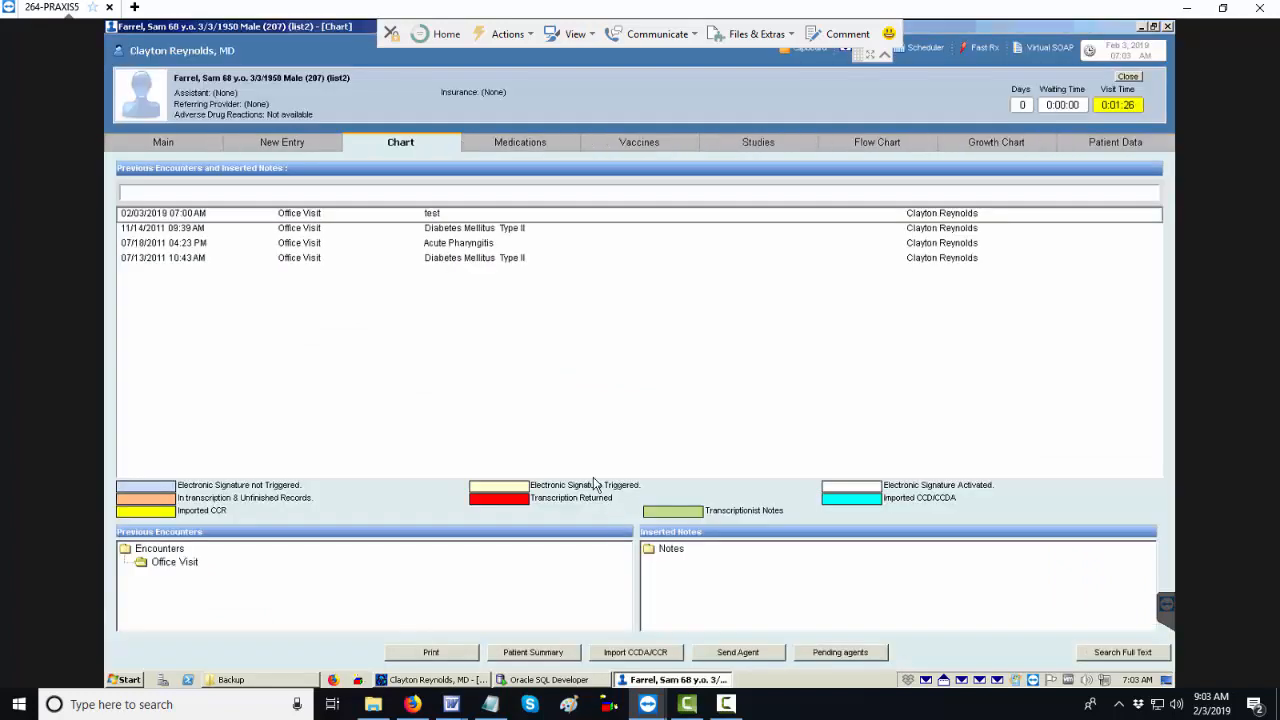
Step: Check the level of service in the edited 02/03/2019 visit's encounter data, then close the patient's record
right_click(314, 218)
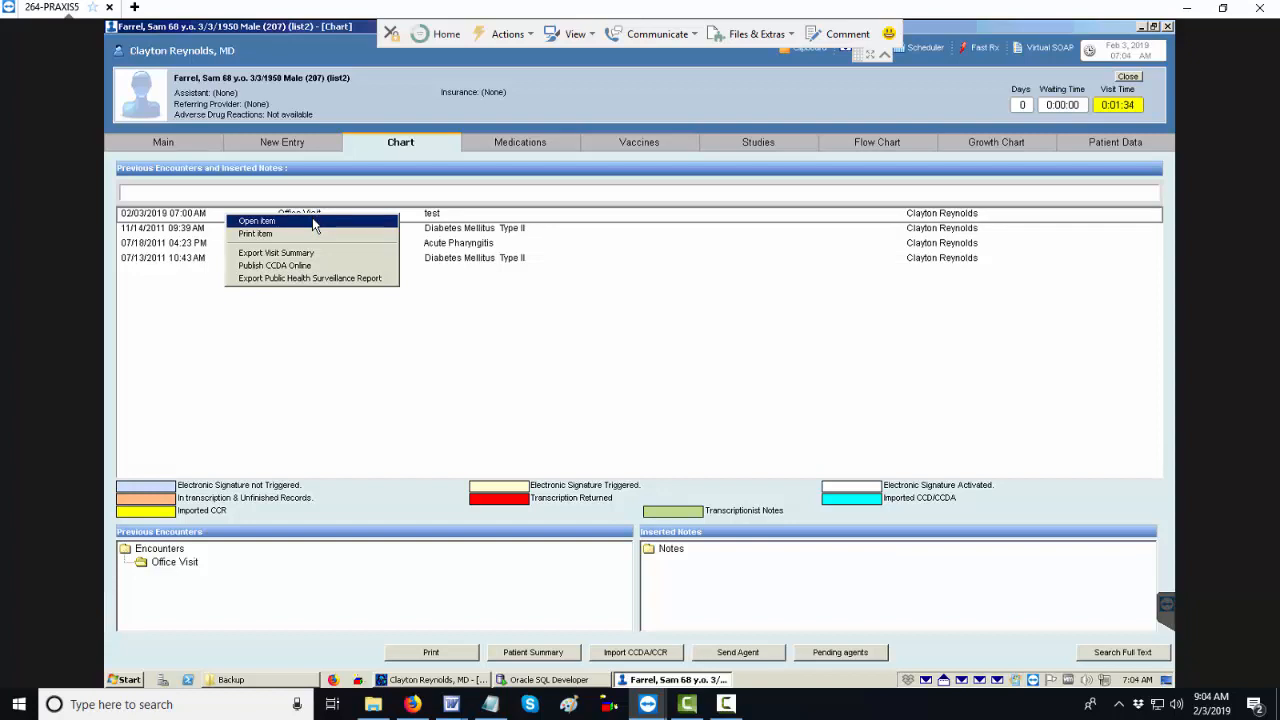
click(314, 221)
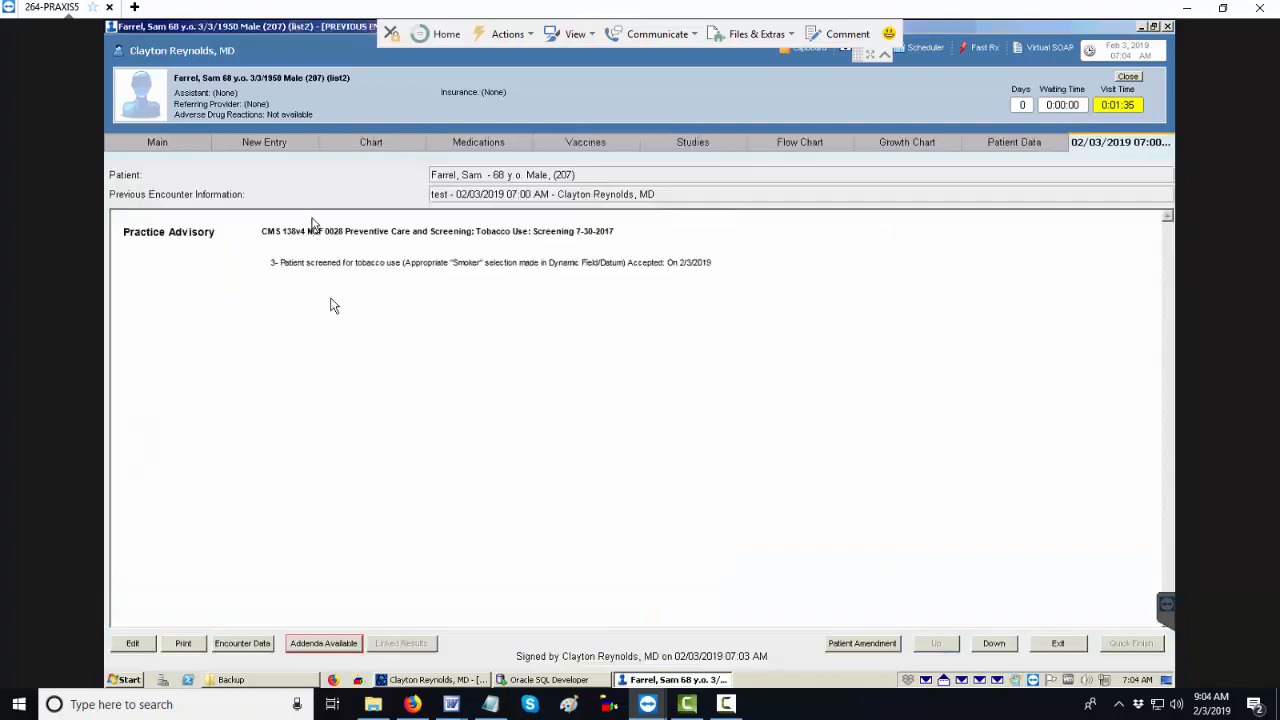
click(253, 647)
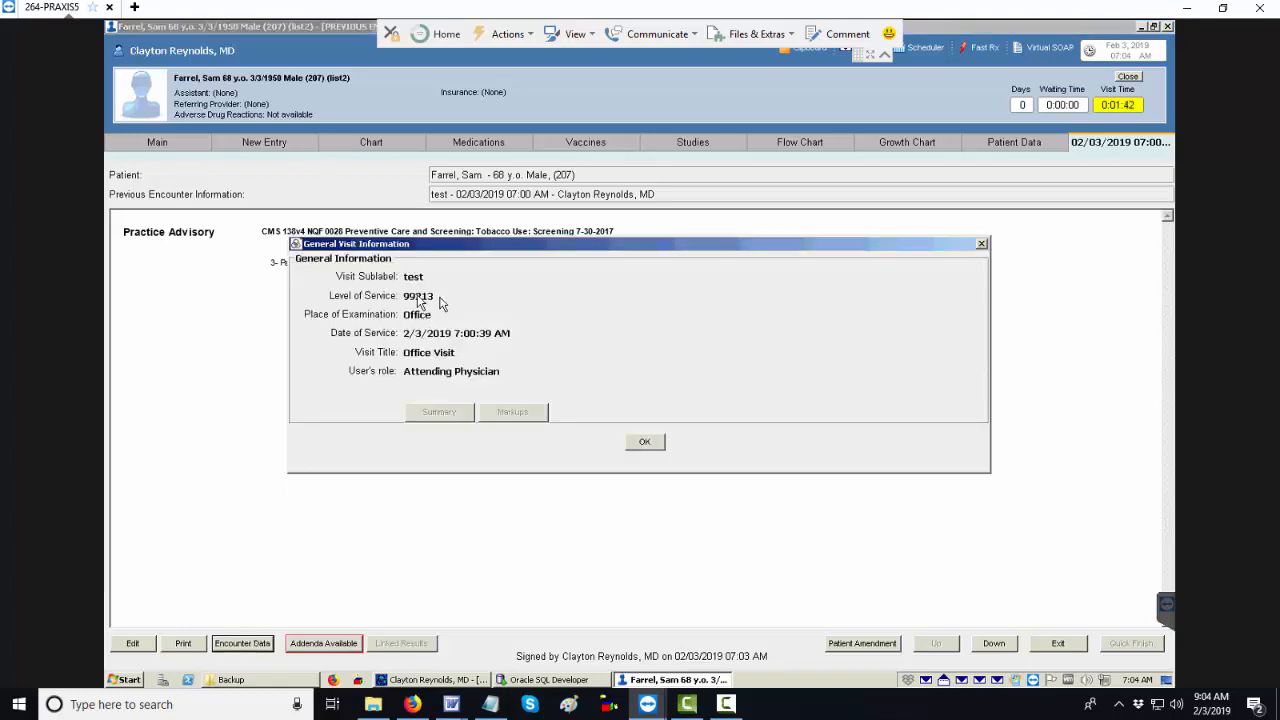
click(980, 245)
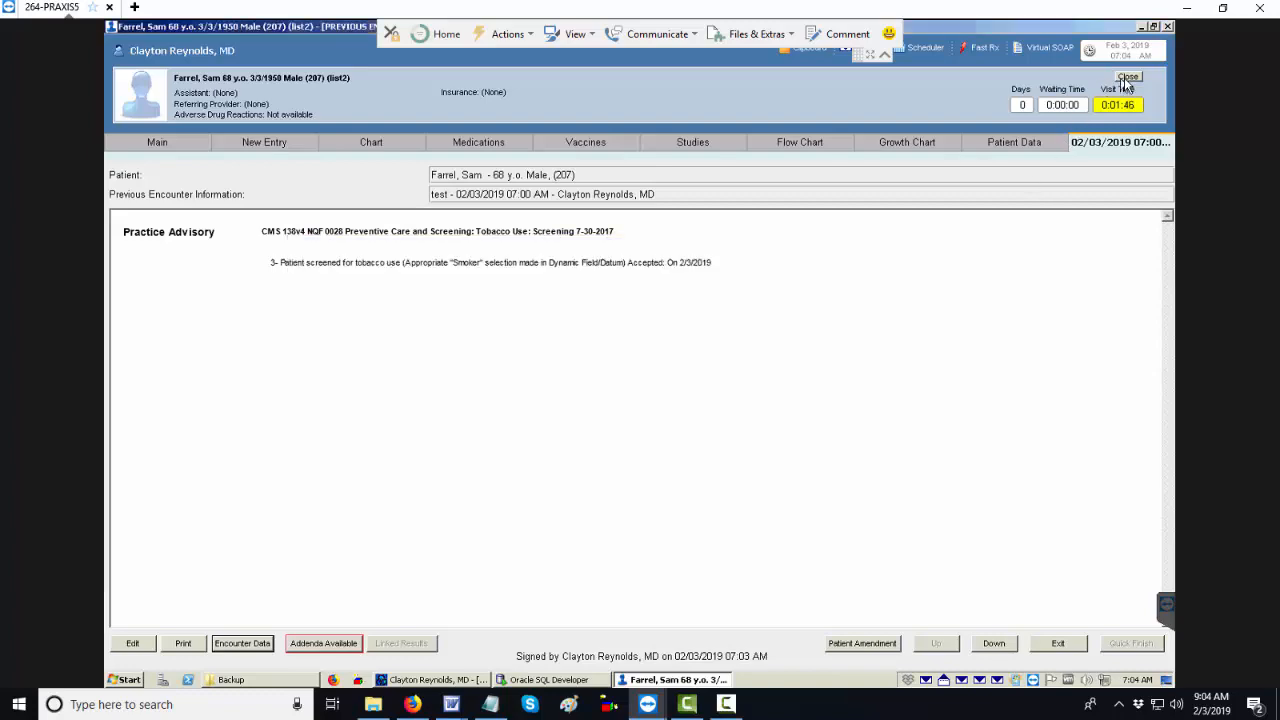
click(1127, 78)
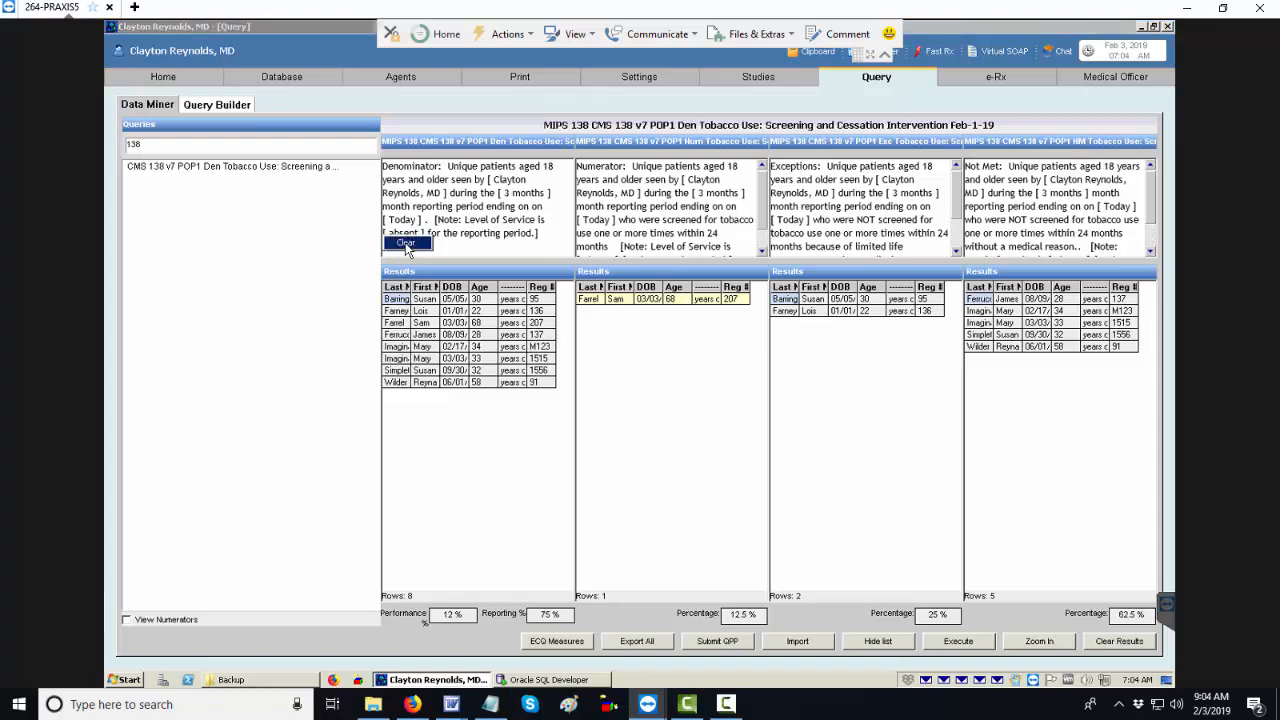
Step: Set the denominator query's Level of Service condition back to present, review the other queries' conditions and run the queries again
click(409, 245)
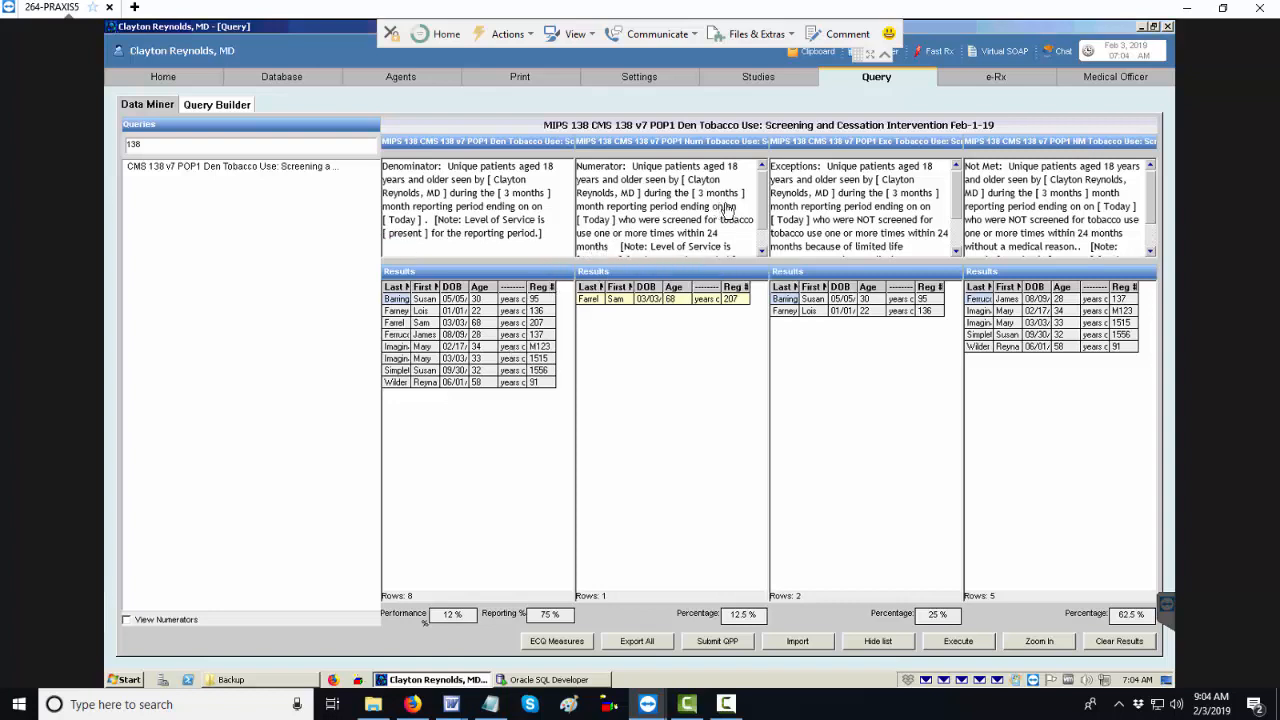
drag(760, 204, 760, 228)
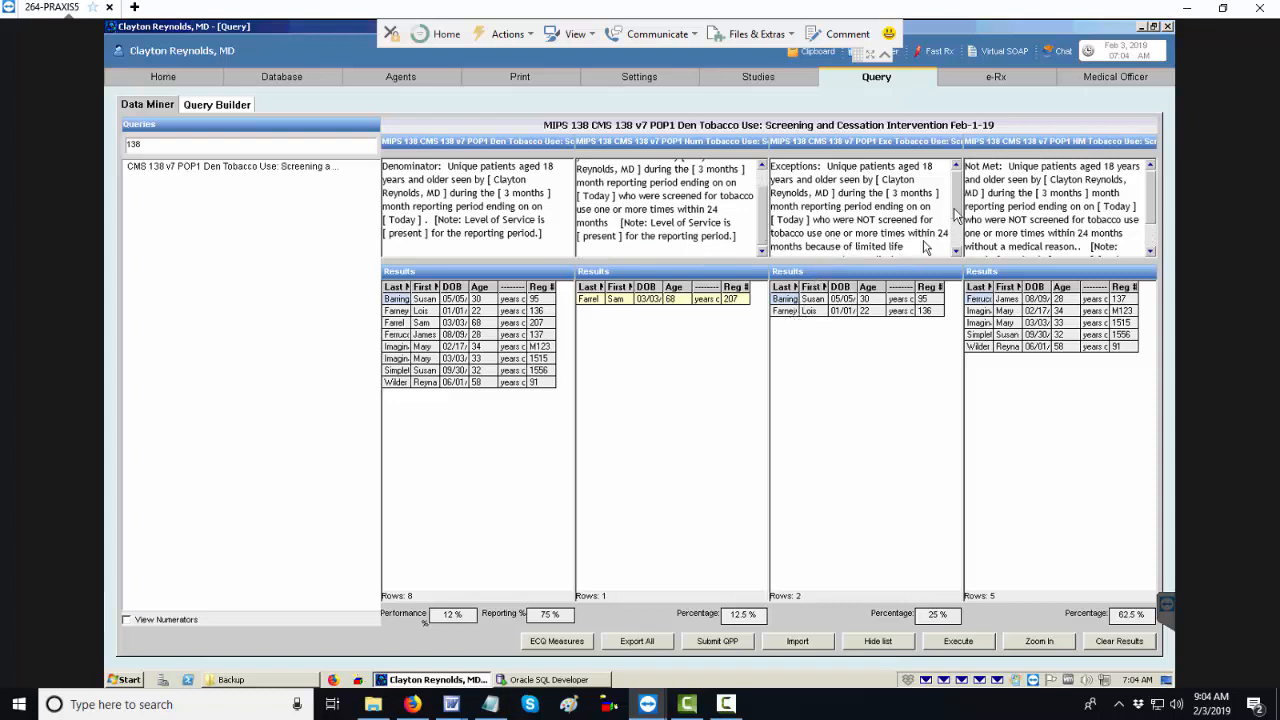
click(957, 245)
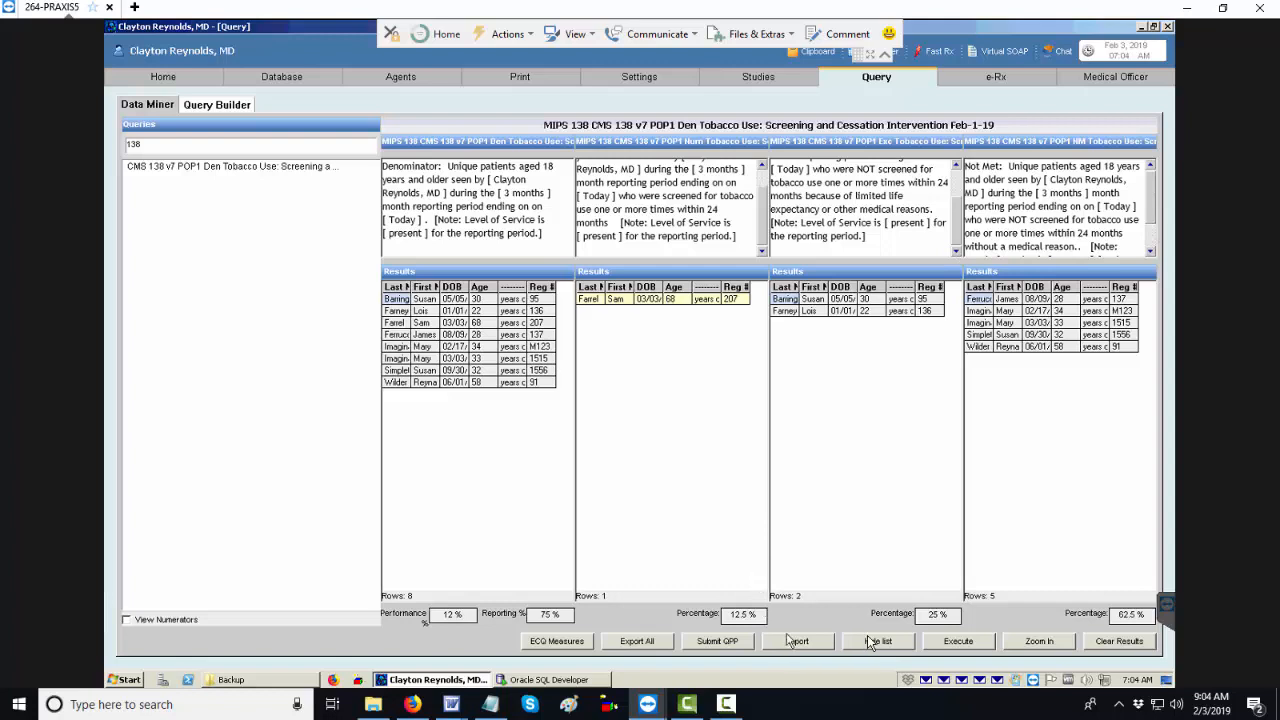
click(942, 646)
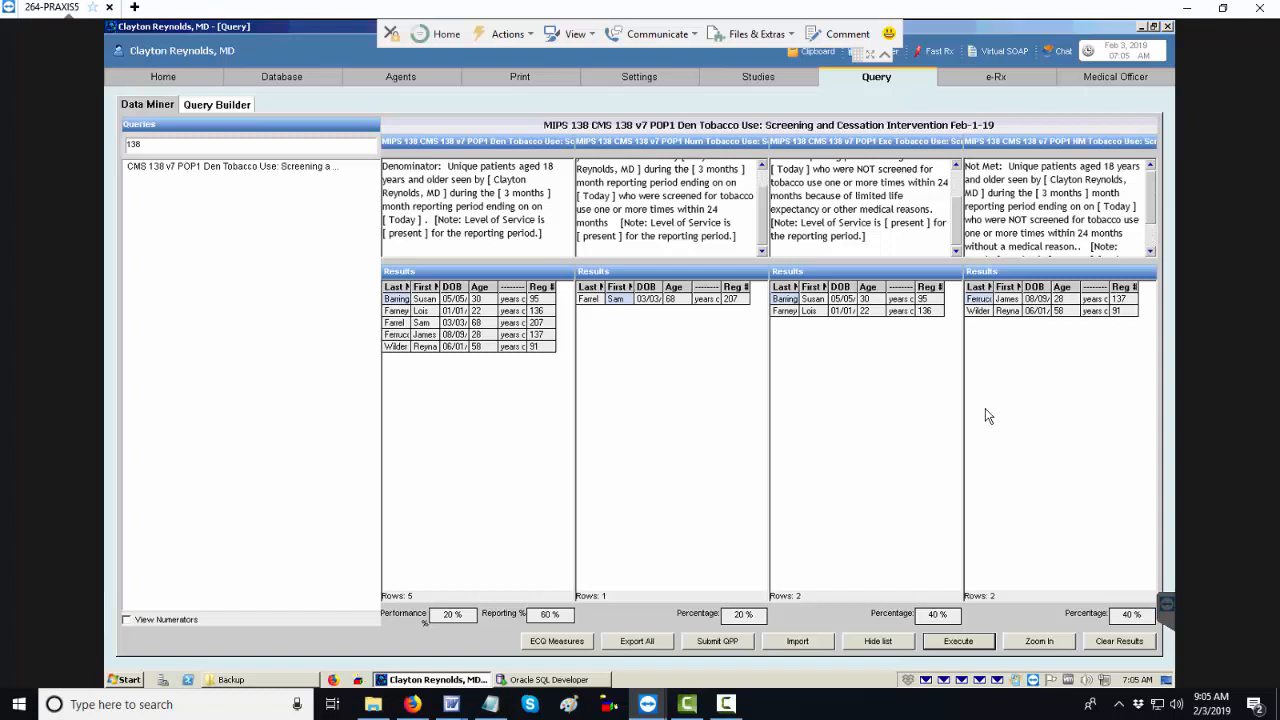
Step: Open the 58-year-old female patient from the Not Met results and check the Smoker value in the dynamic fields
double_click(990, 311)
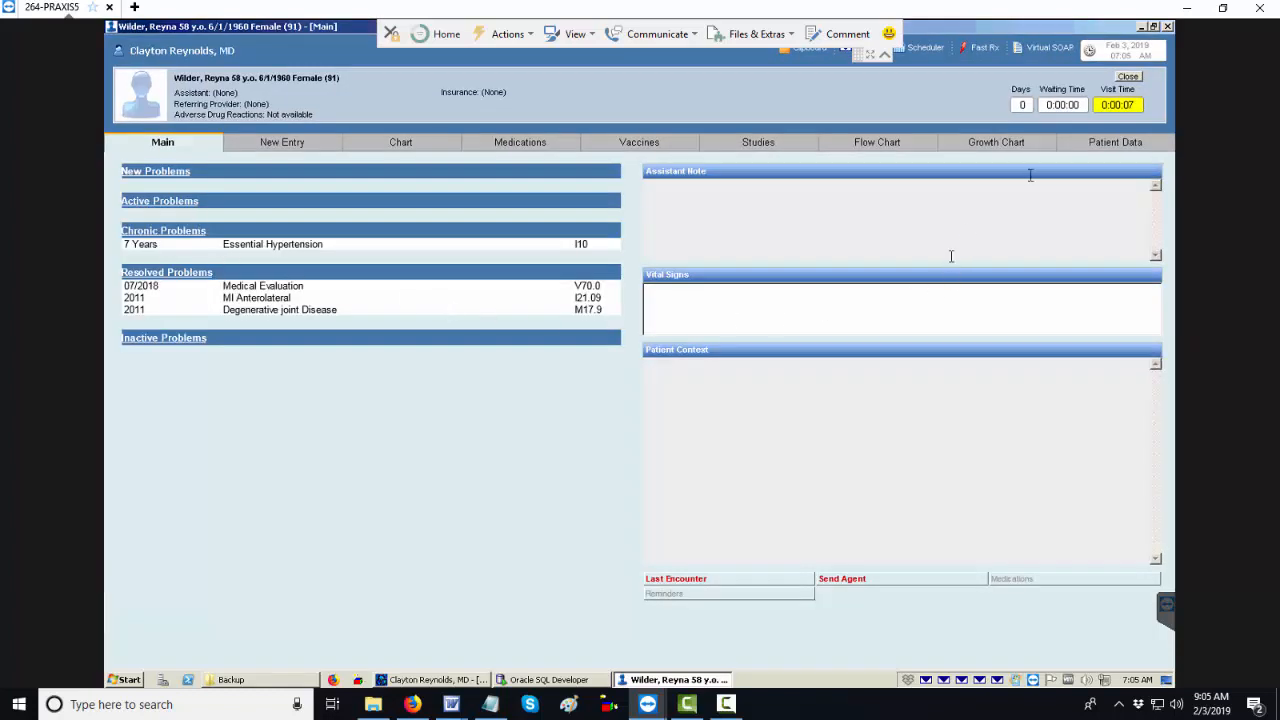
click(1082, 146)
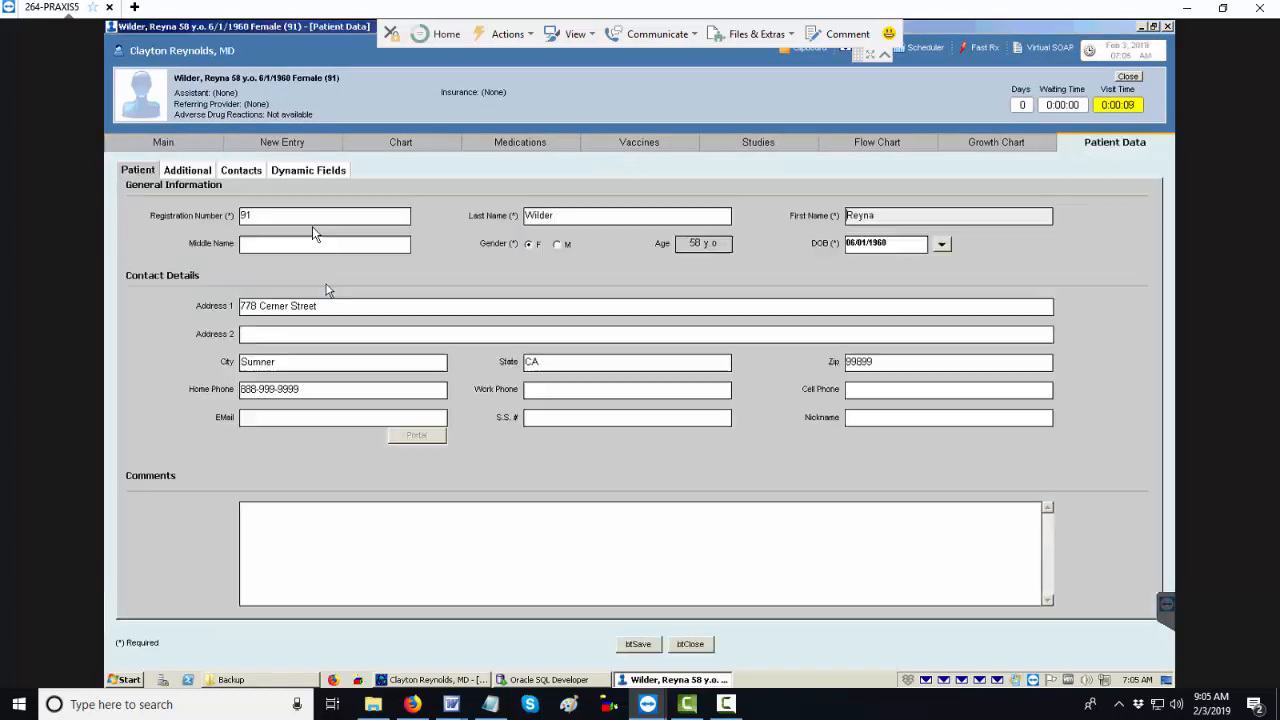
click(316, 172)
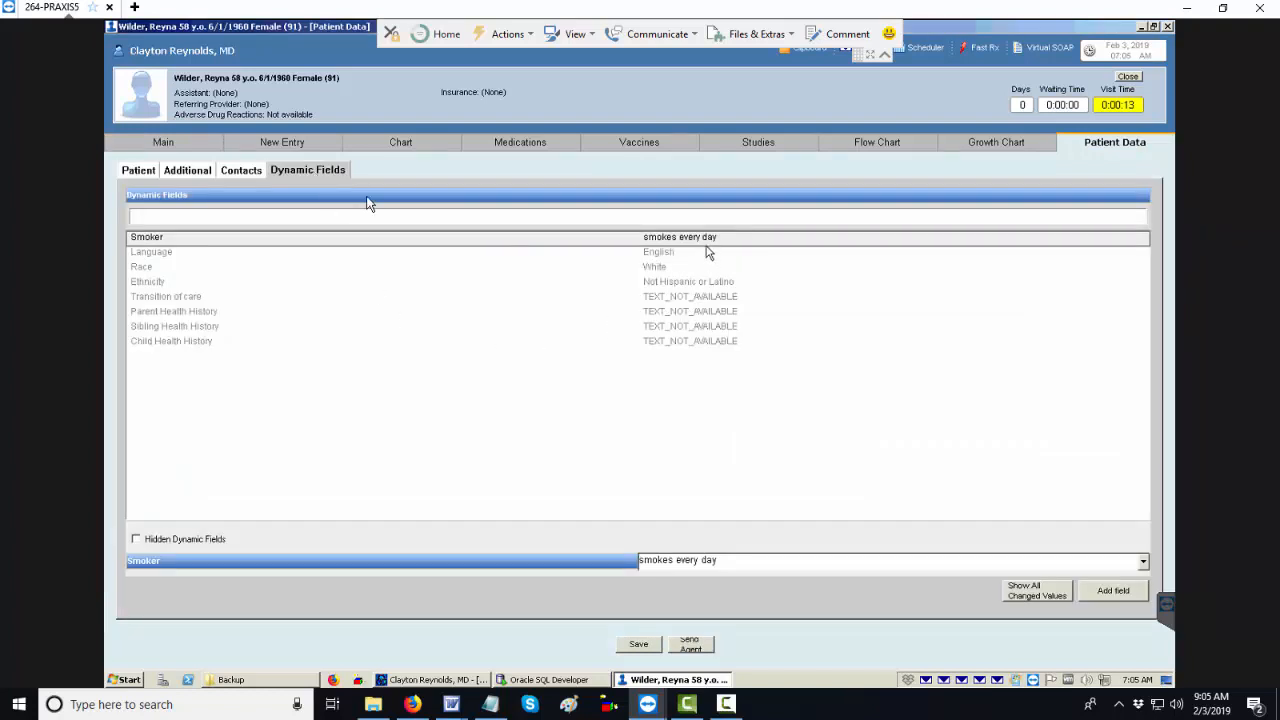
Step: In a new visit entry, accept "Patient screened for tobacco use" under the CMS 138v4 tobacco screening practice advisory
click(288, 146)
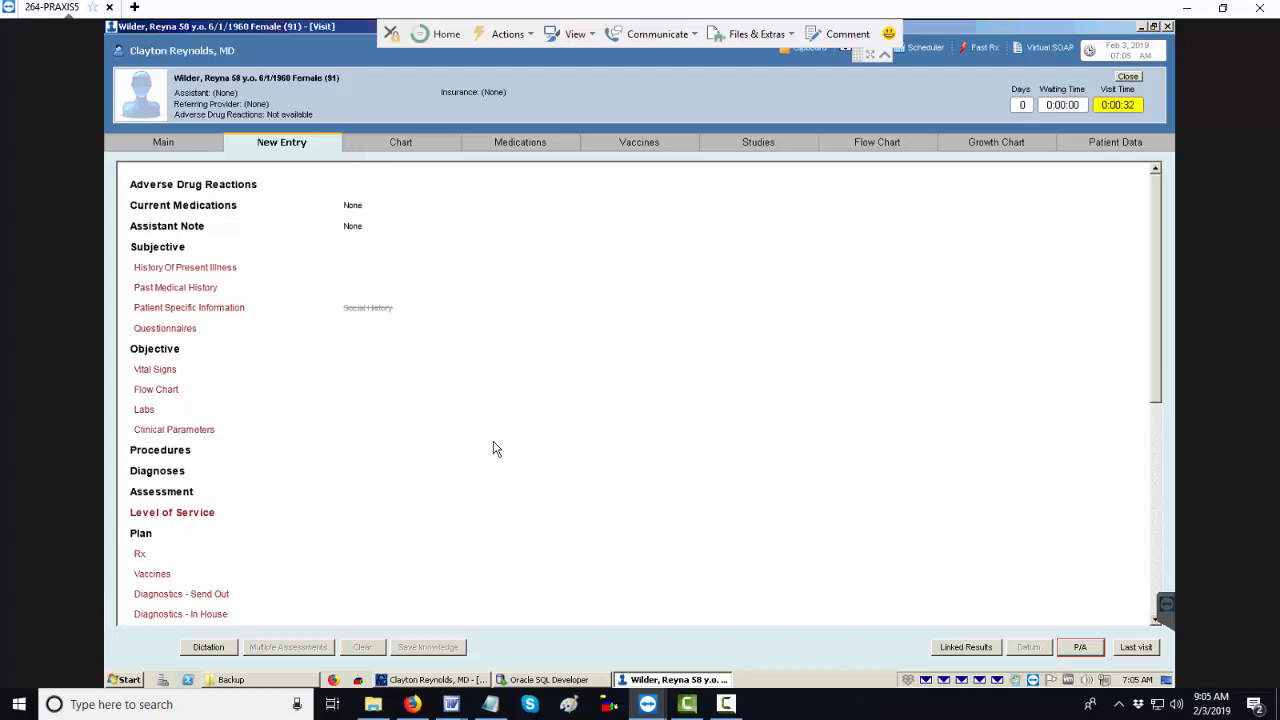
scroll(493, 449, down, 5)
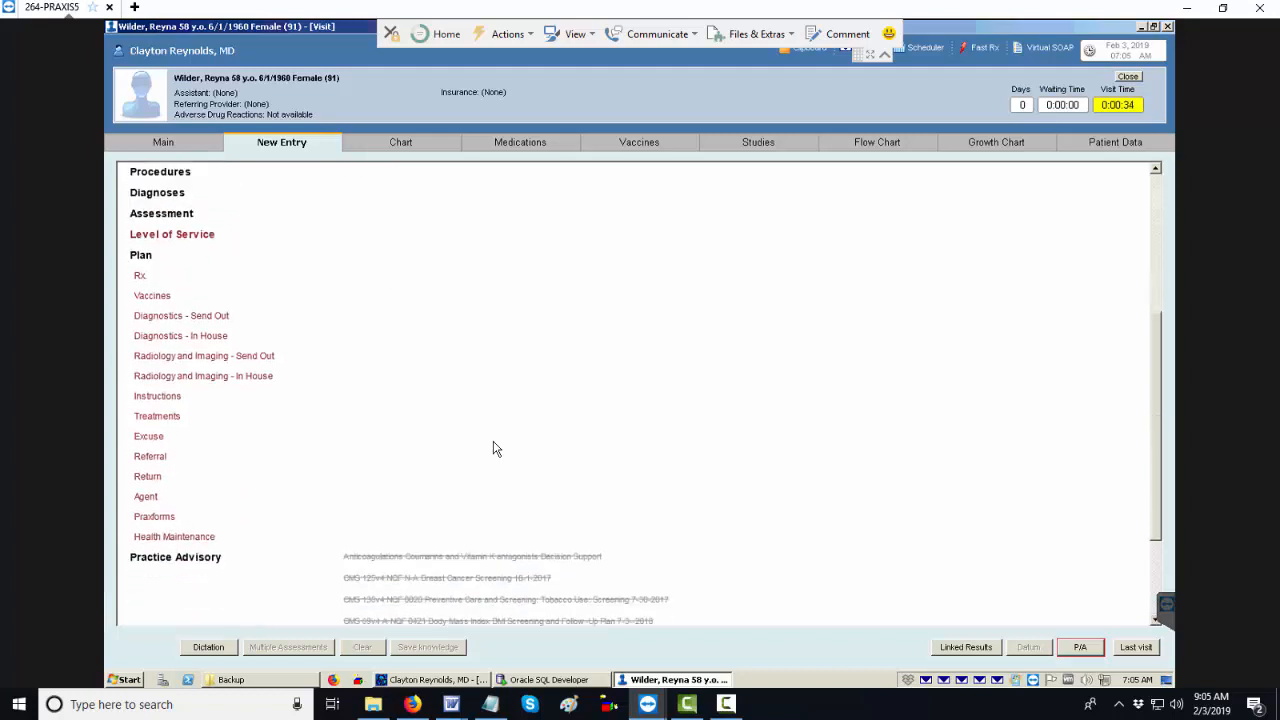
scroll(493, 449, down, 3)
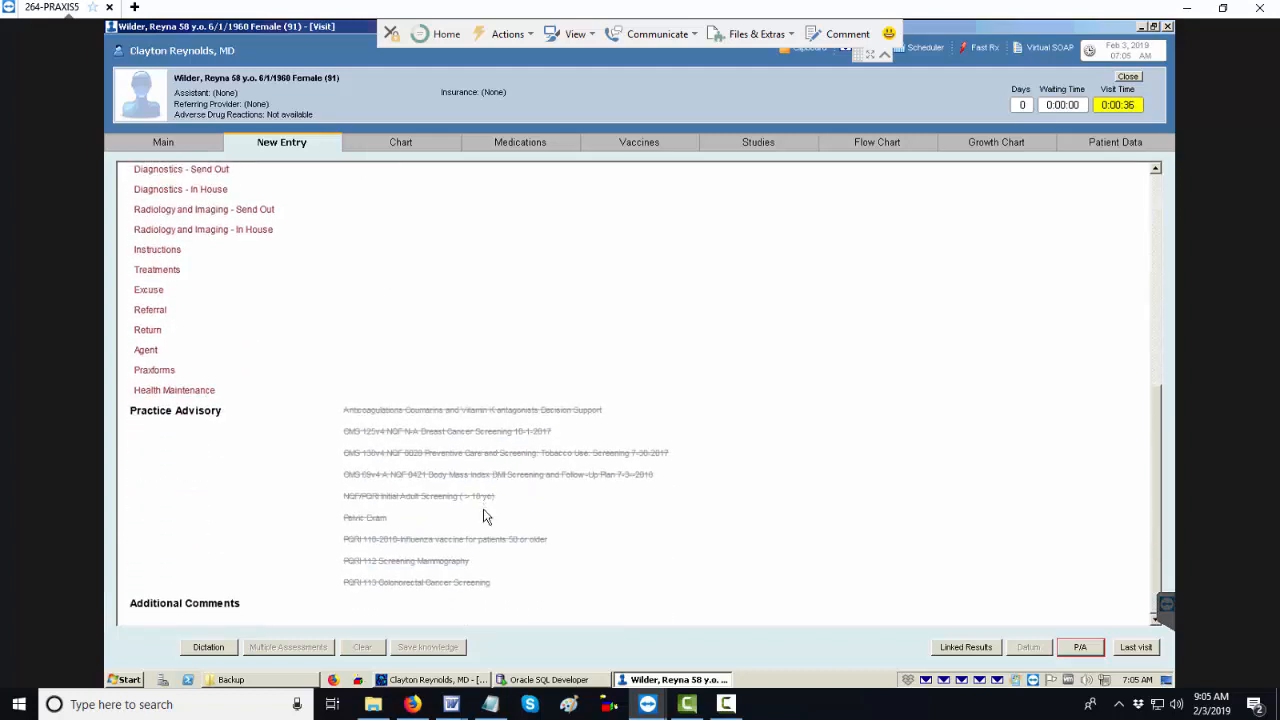
scroll(781, 548, up, 2)
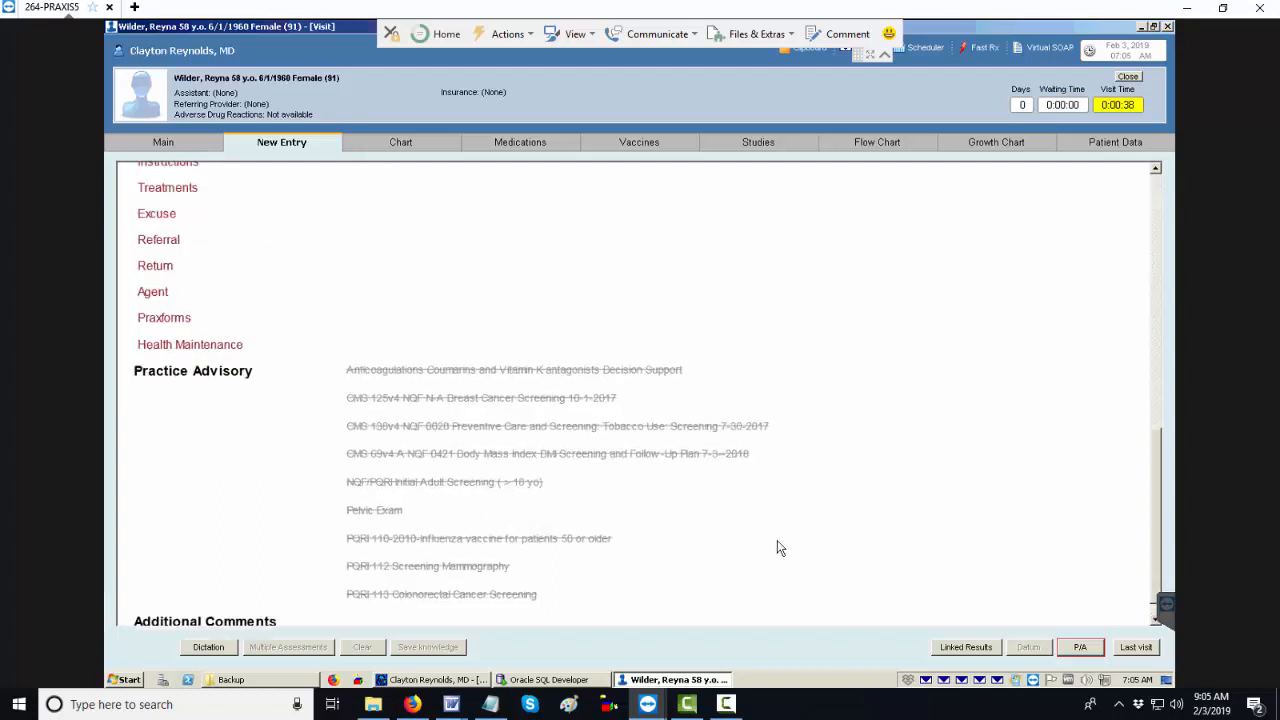
scroll(781, 548, up, 1)
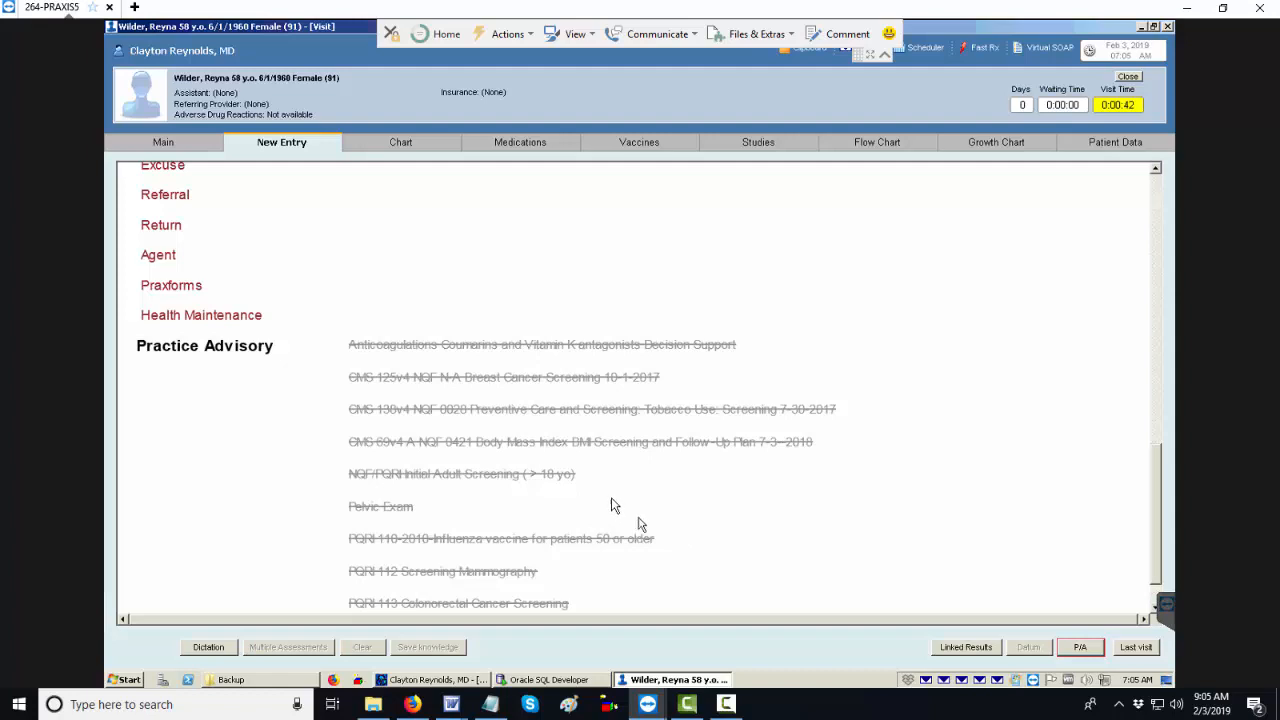
click(572, 420)
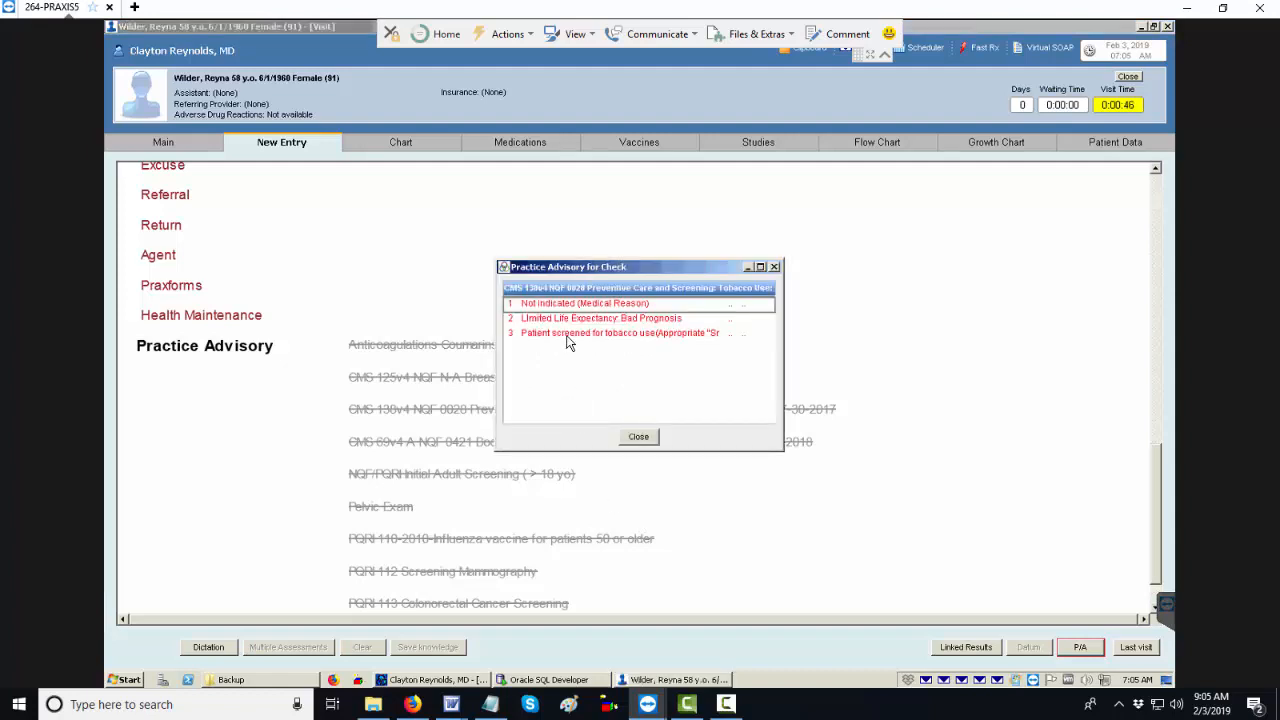
click(567, 336)
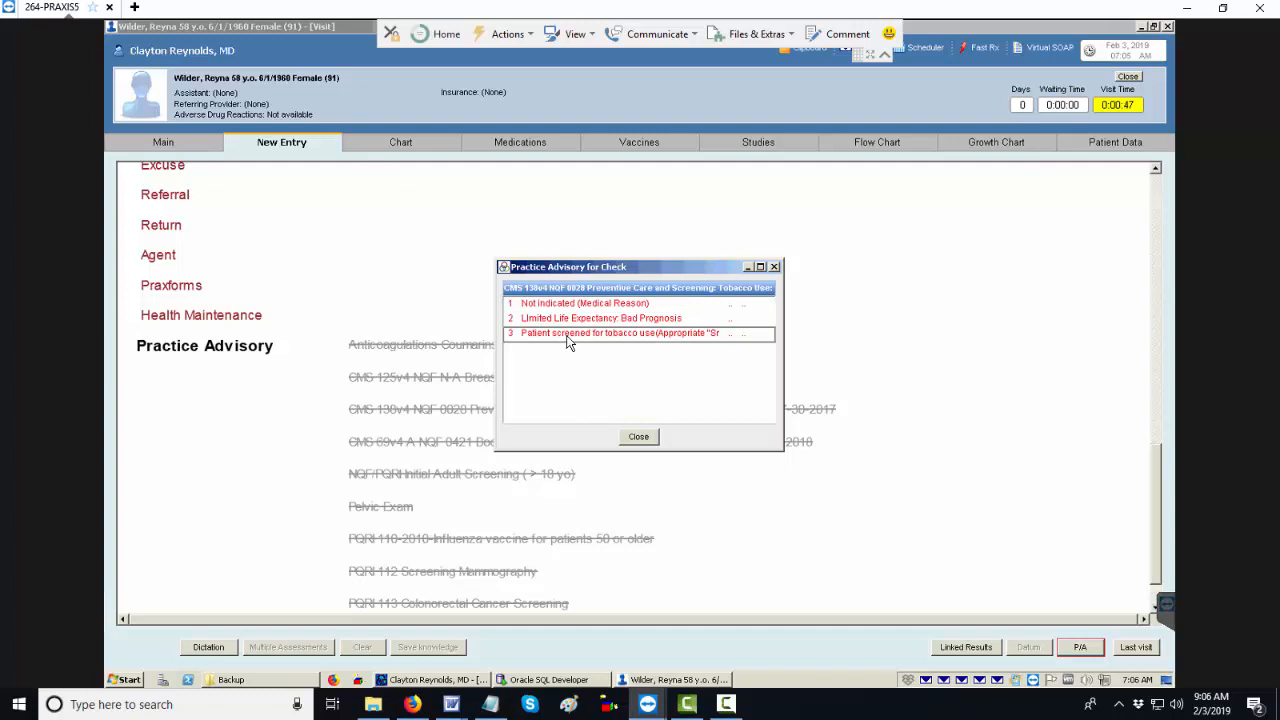
double_click(567, 336)
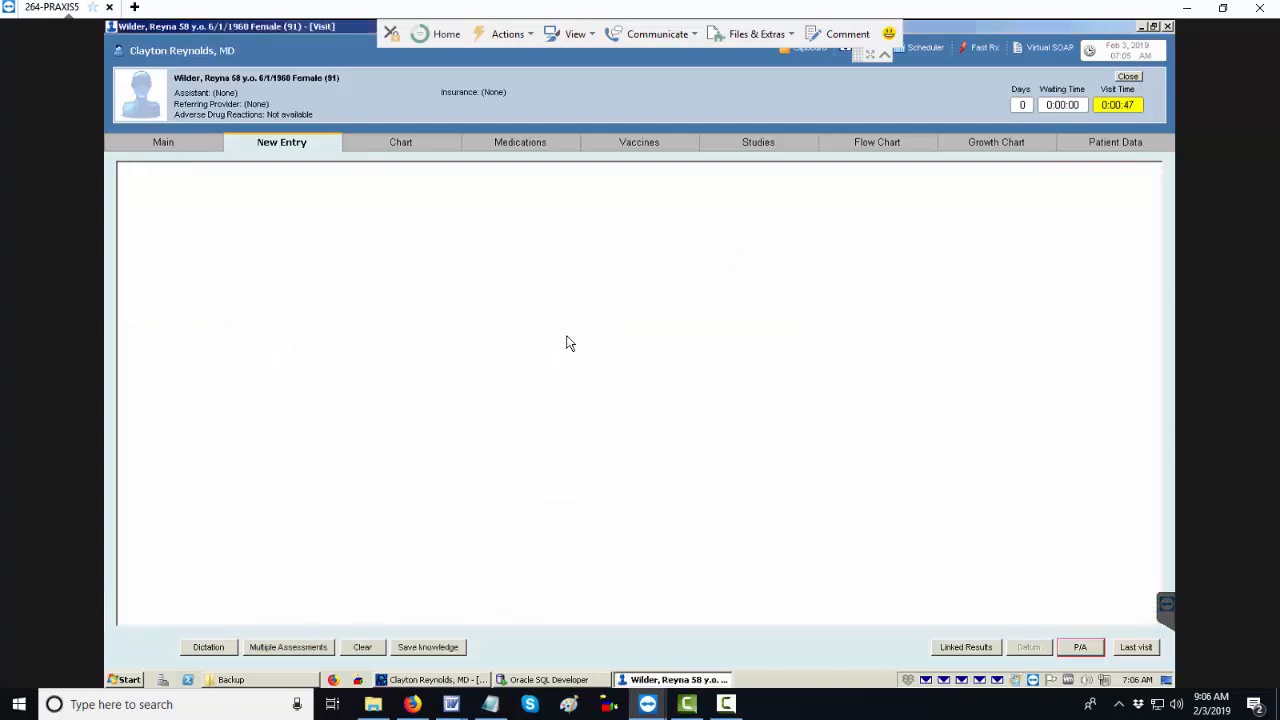
Step: Close the 58-year-old patient's visit without any exit checks and save it as a finished record
click(1136, 77)
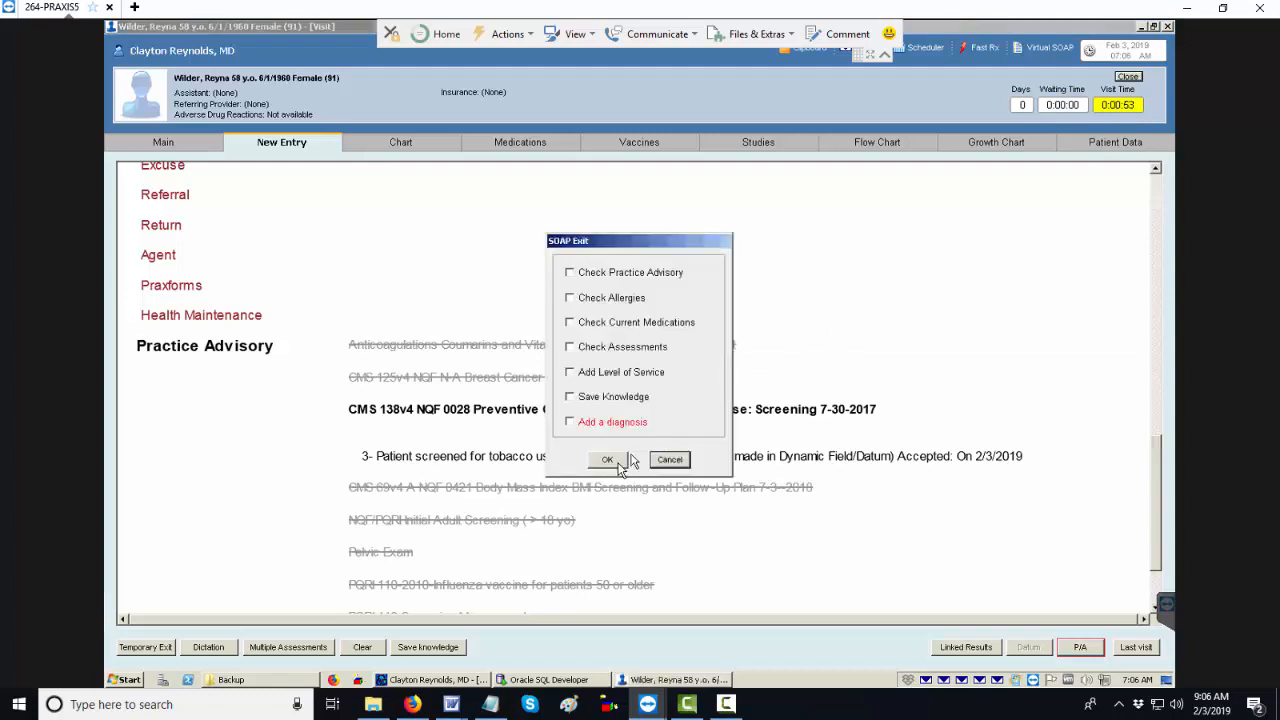
click(608, 460)
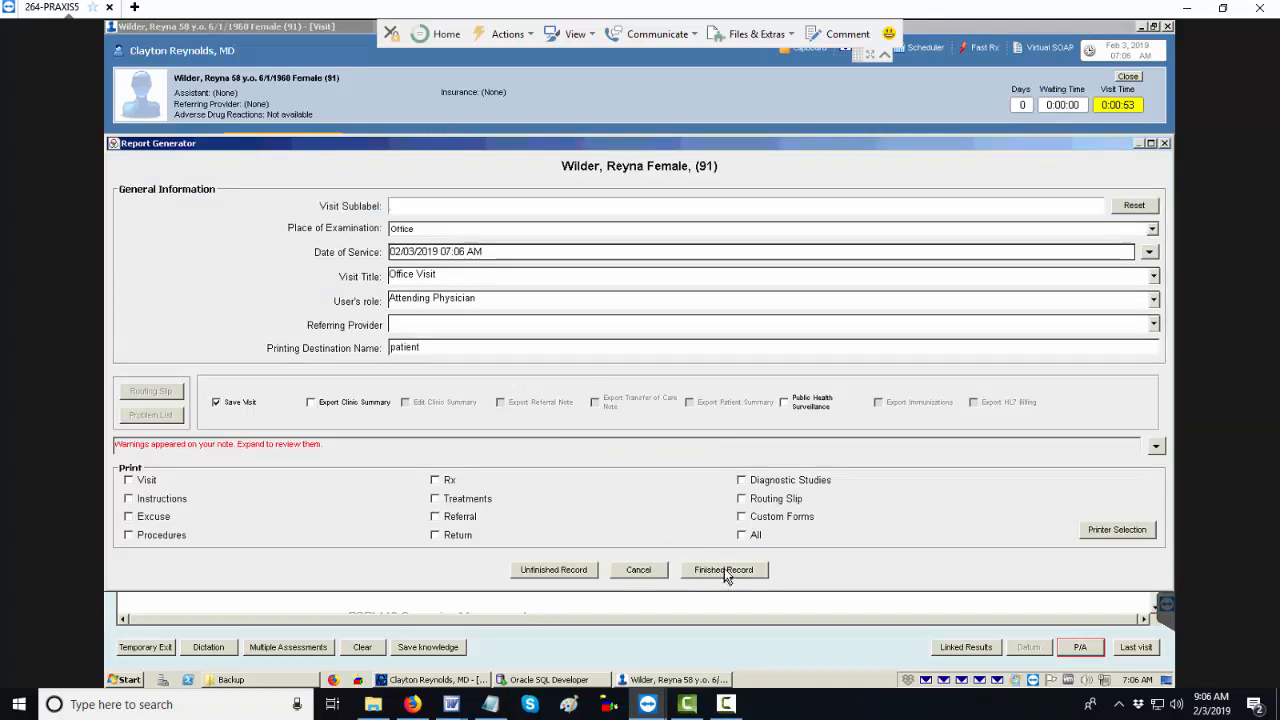
click(730, 572)
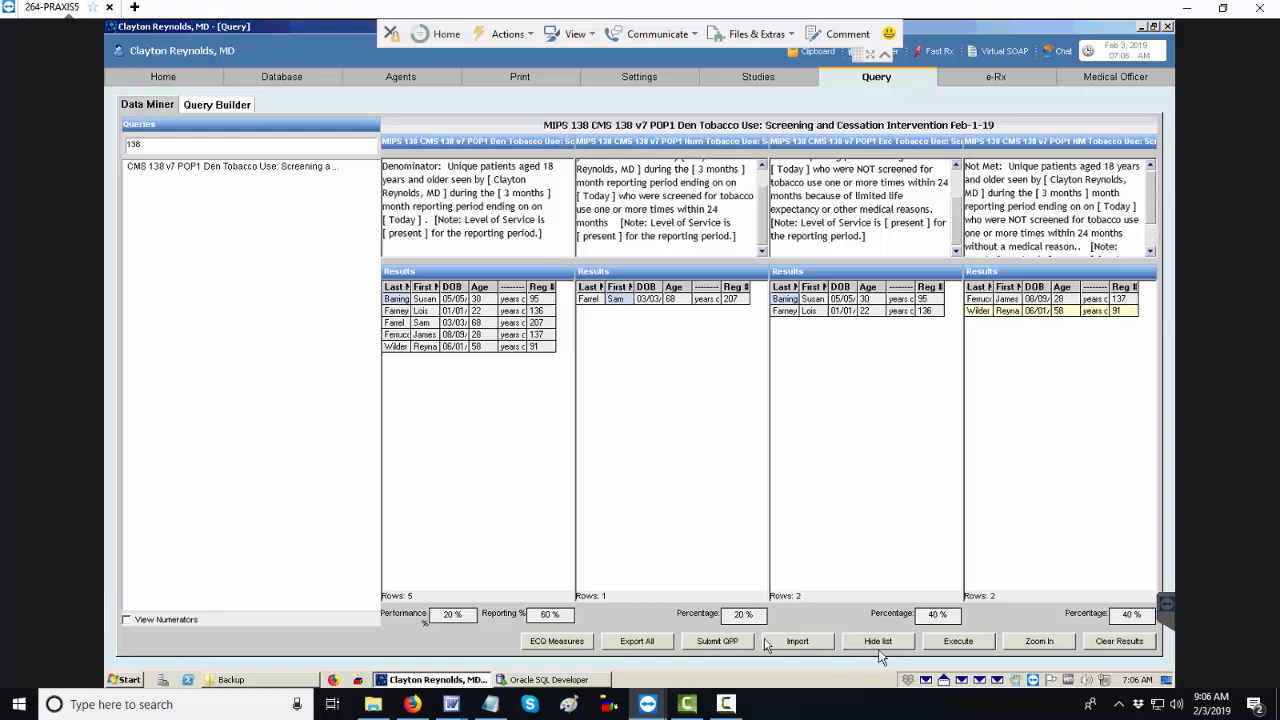
Step: Rerun the CMS 138 v7 POP1 queries and submit the results as a QPP file, dismissing the resulting dialog
click(948, 641)
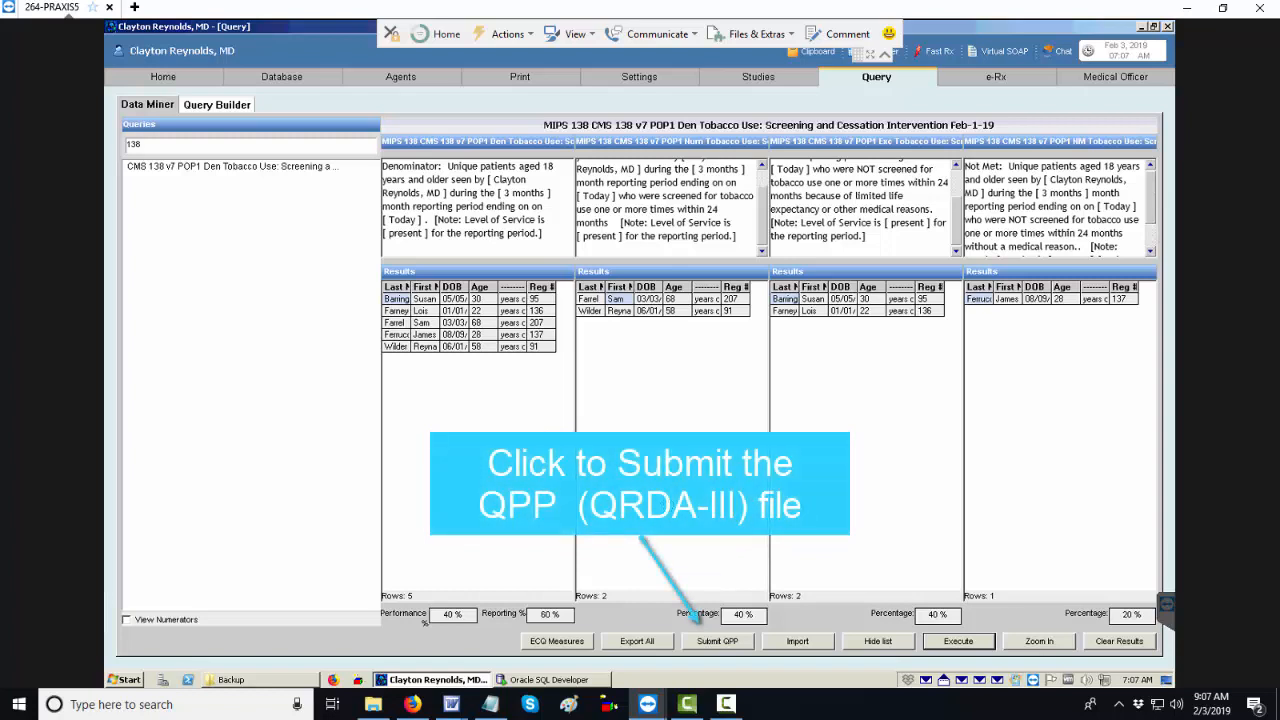
click(713, 643)
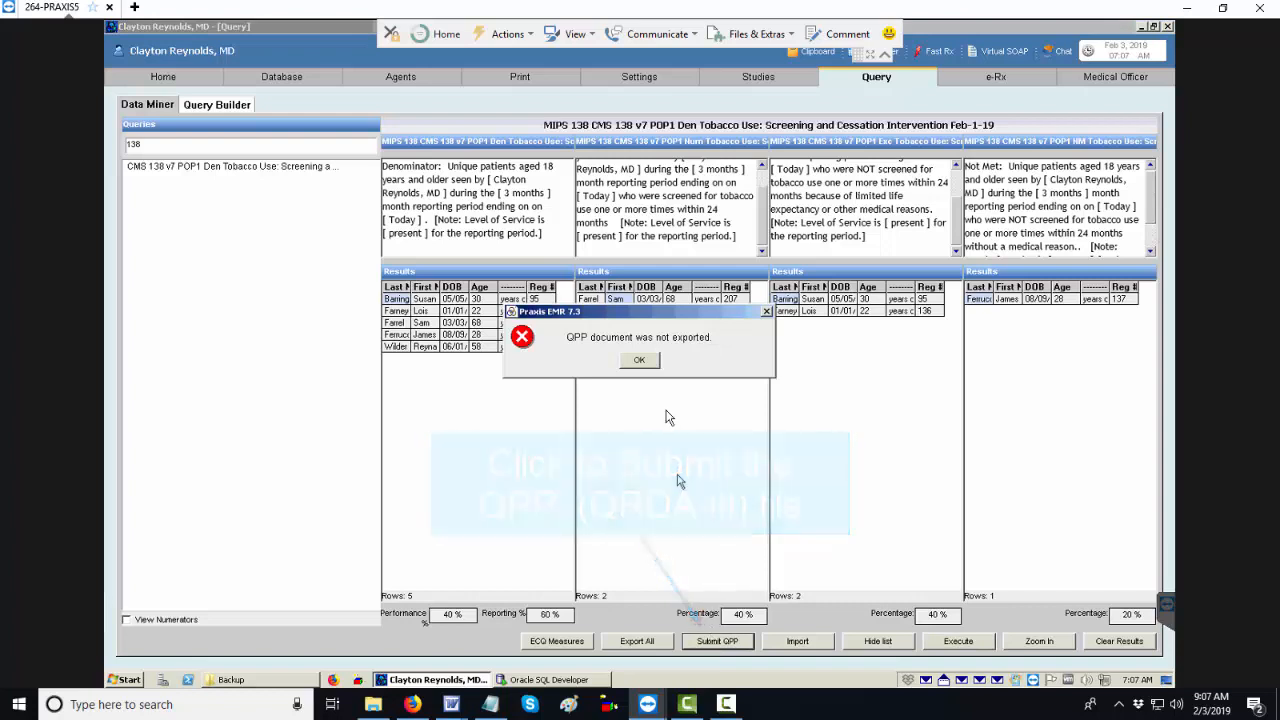
click(642, 362)
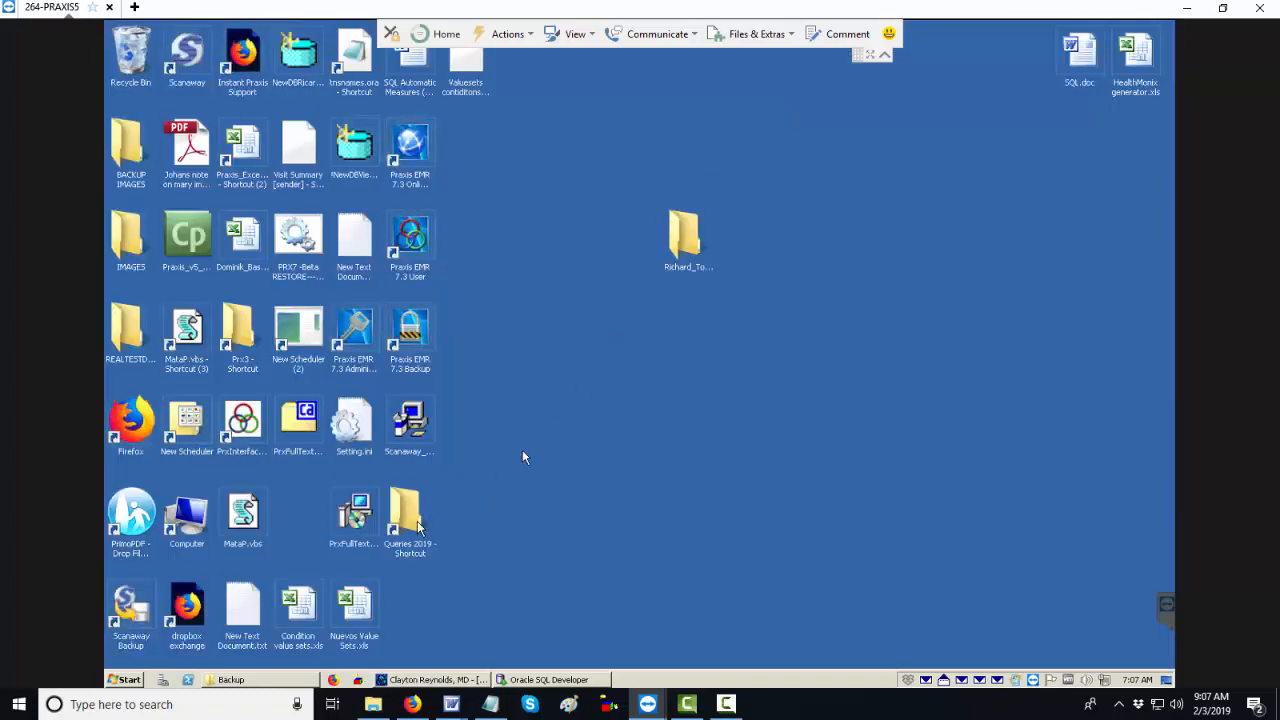
Step: Open the Queries 2019 folder, widen the Name column to read the file names and try to open the exported NQF#138 JSON file
double_click(410, 515)
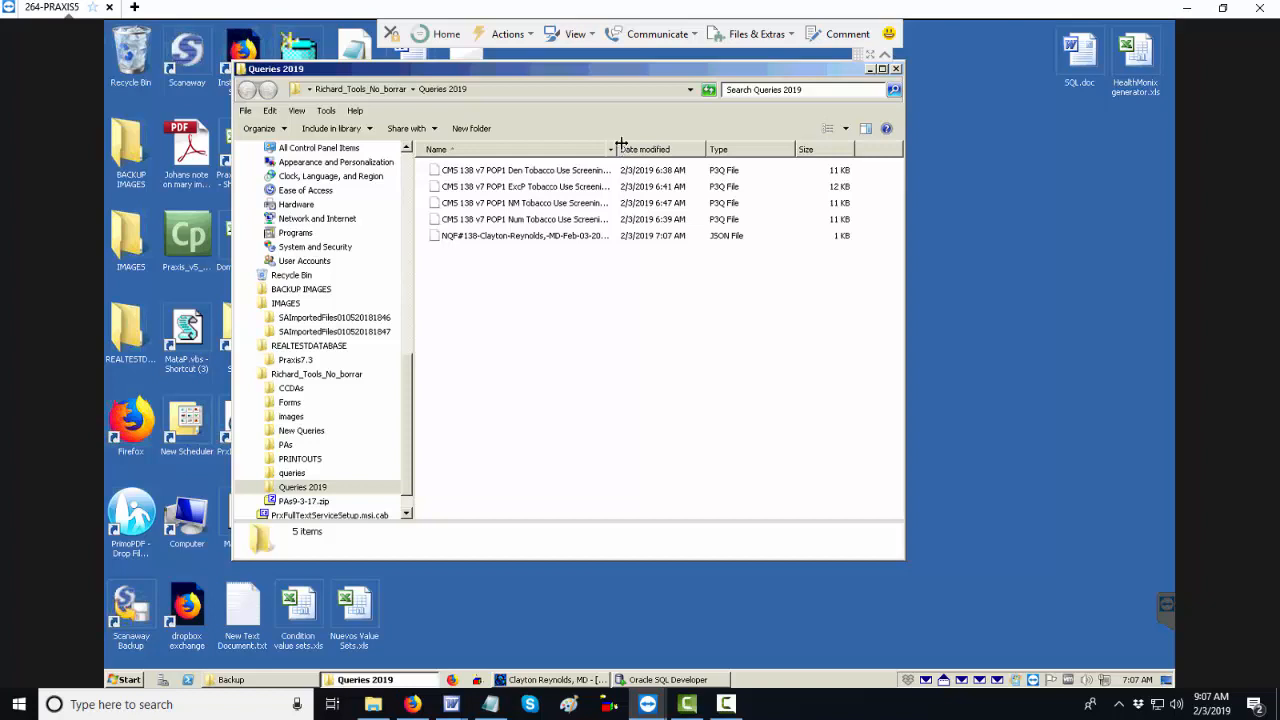
drag(620, 143, 716, 140)
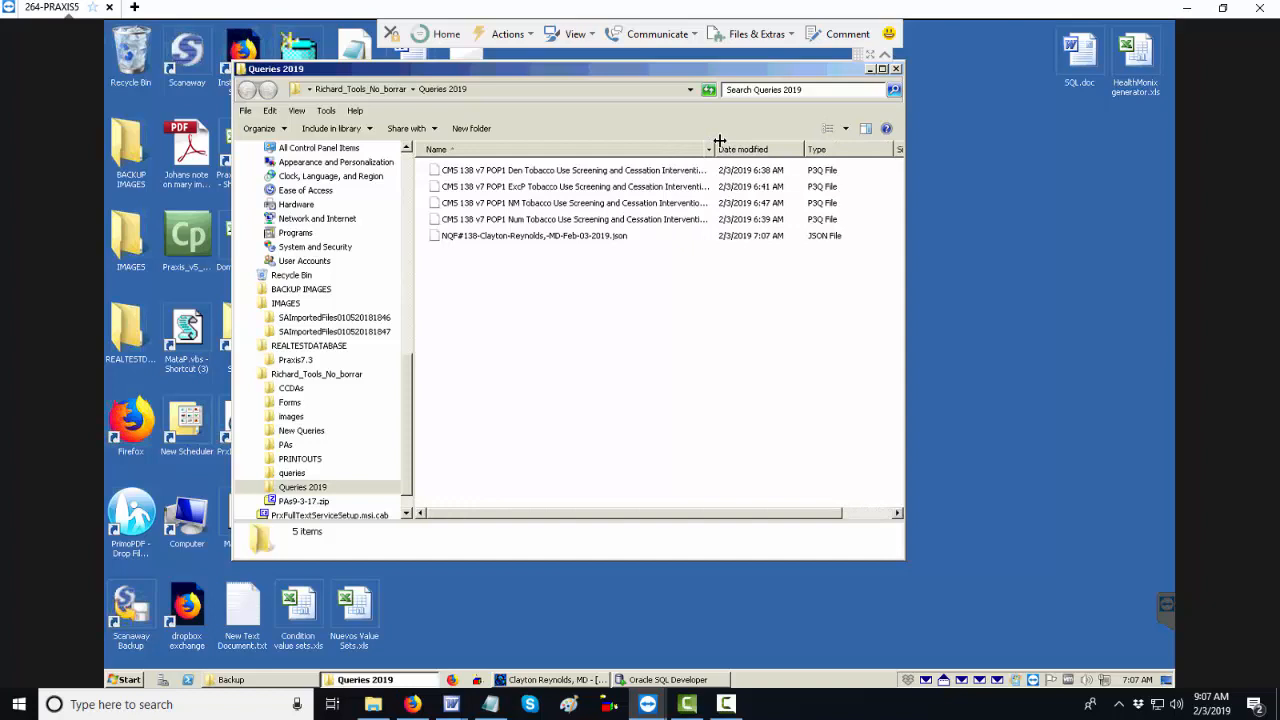
double_click(605, 237)
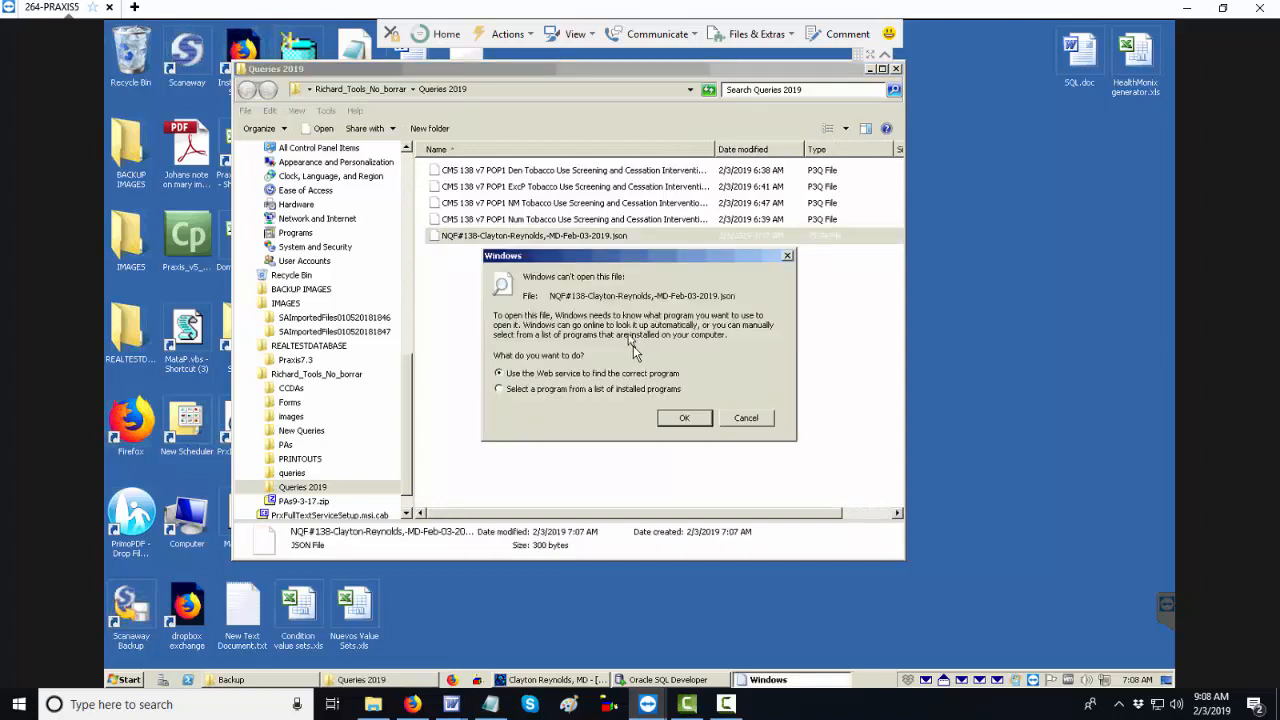
click(746, 418)
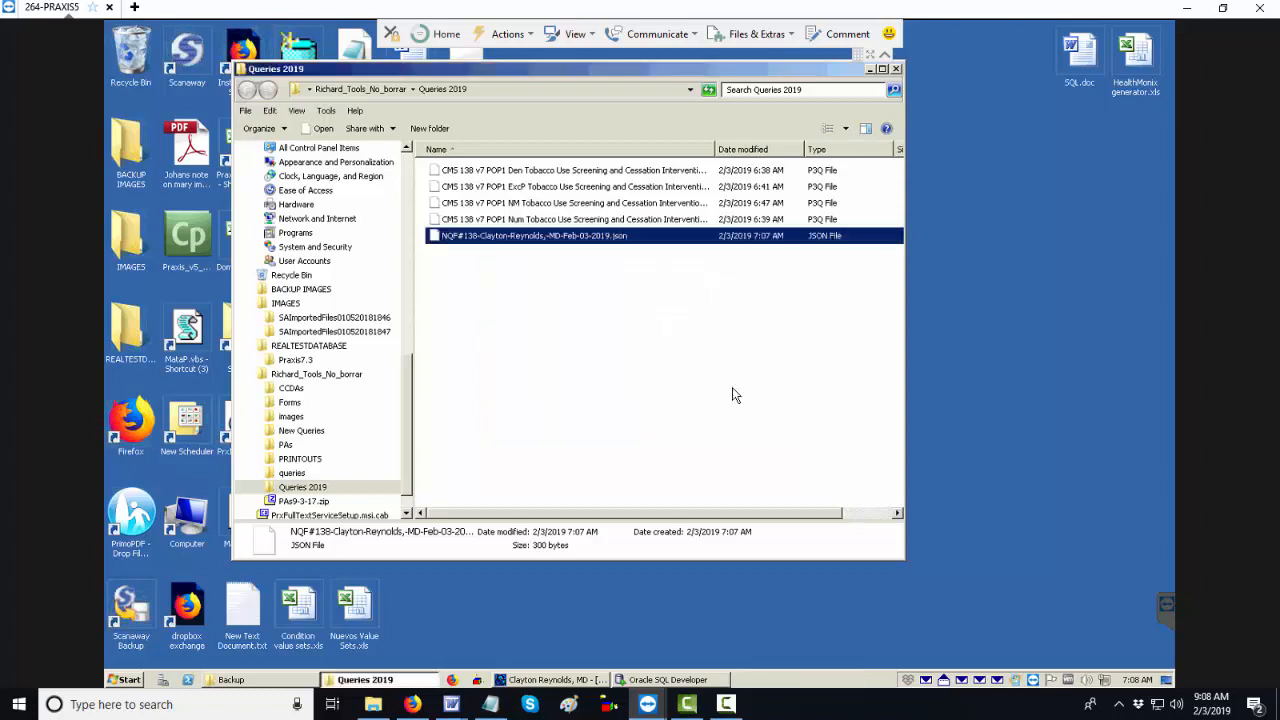